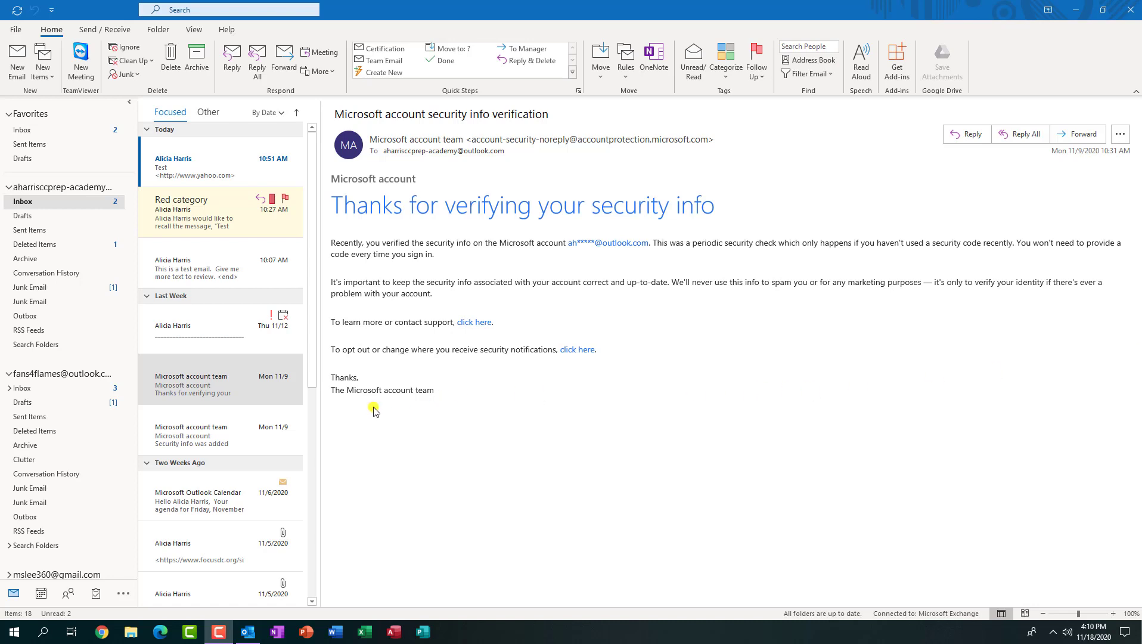
Step: Widen the message list pane and start a new email message
left_click_drag(321, 414, 386, 418)
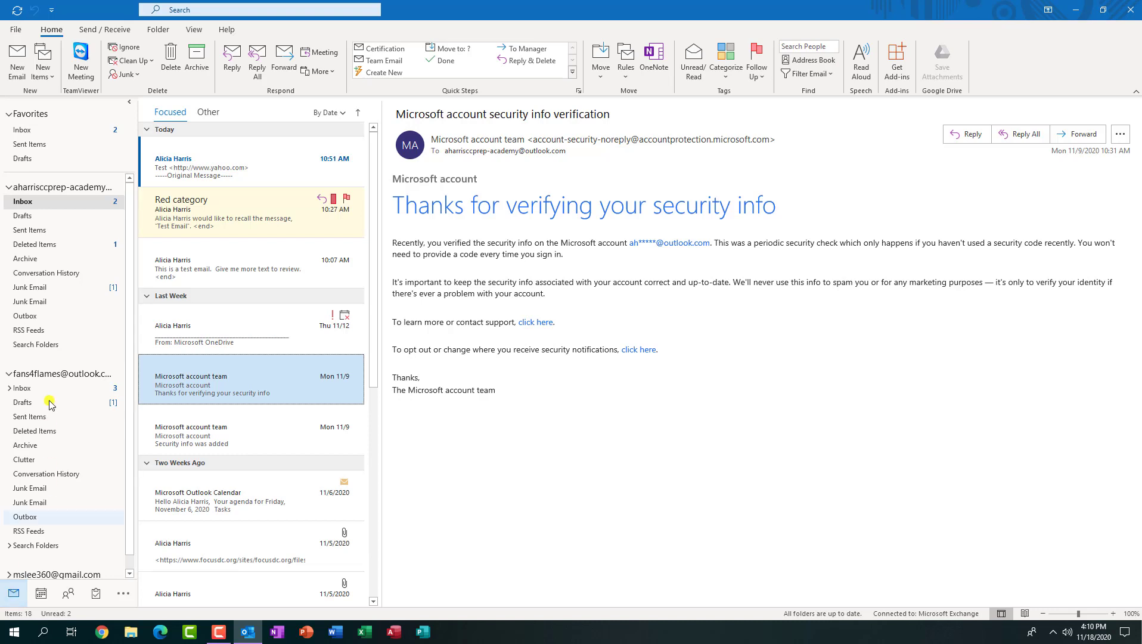
left_click(20, 65)
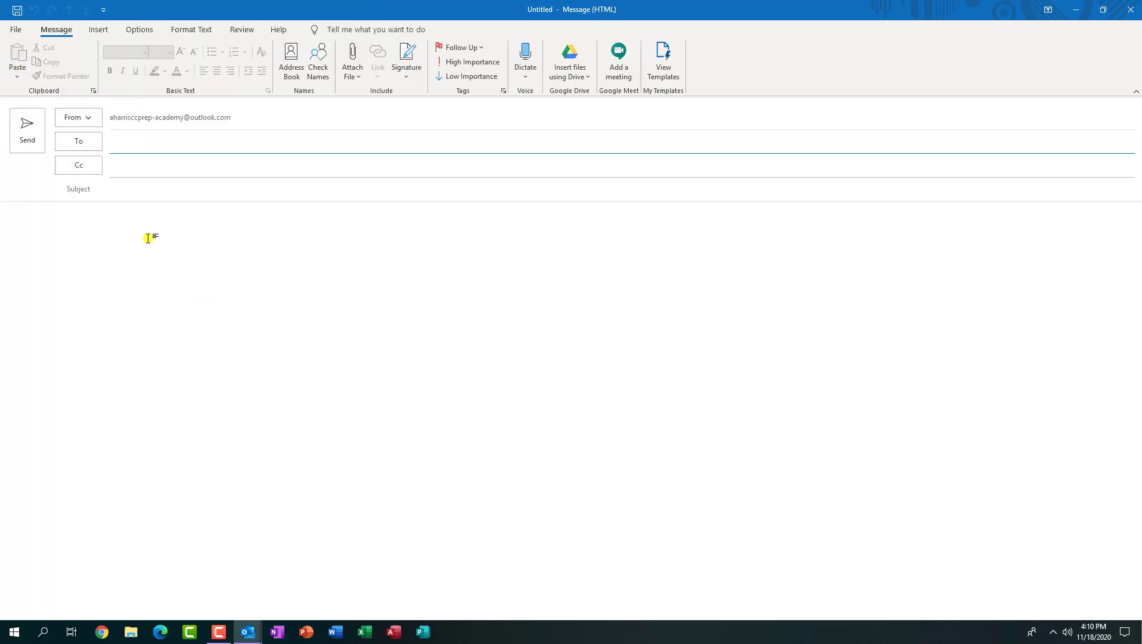
Step: Add the first Brad Pitt - Hollywood contact from the address book as the To recipient
left_click(85, 144)
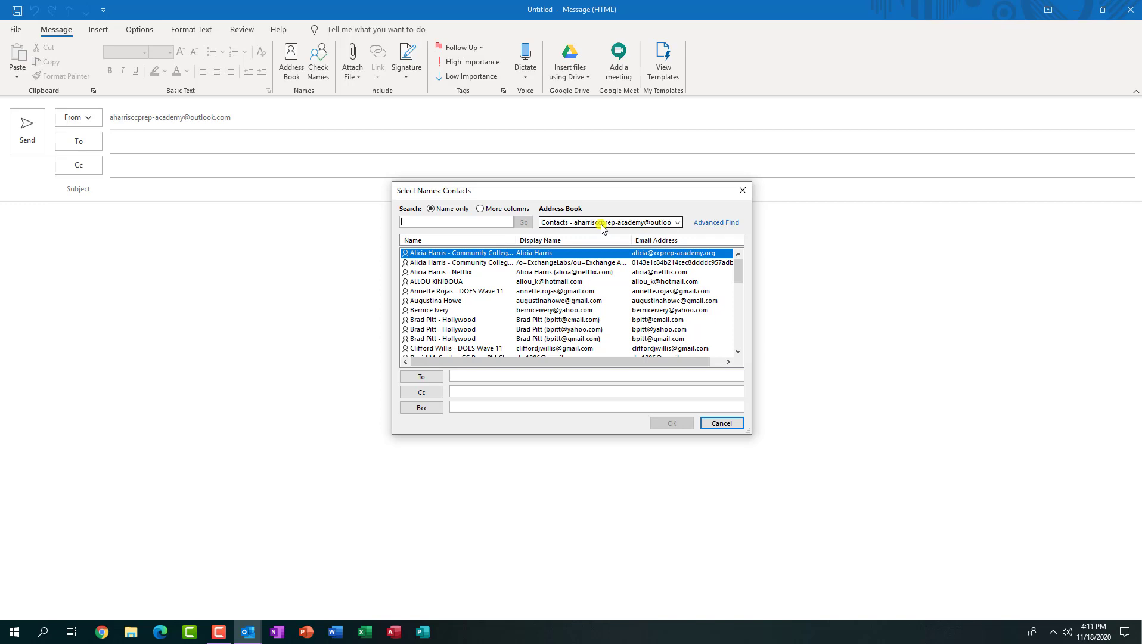
left_click(419, 321)
left_click(418, 376)
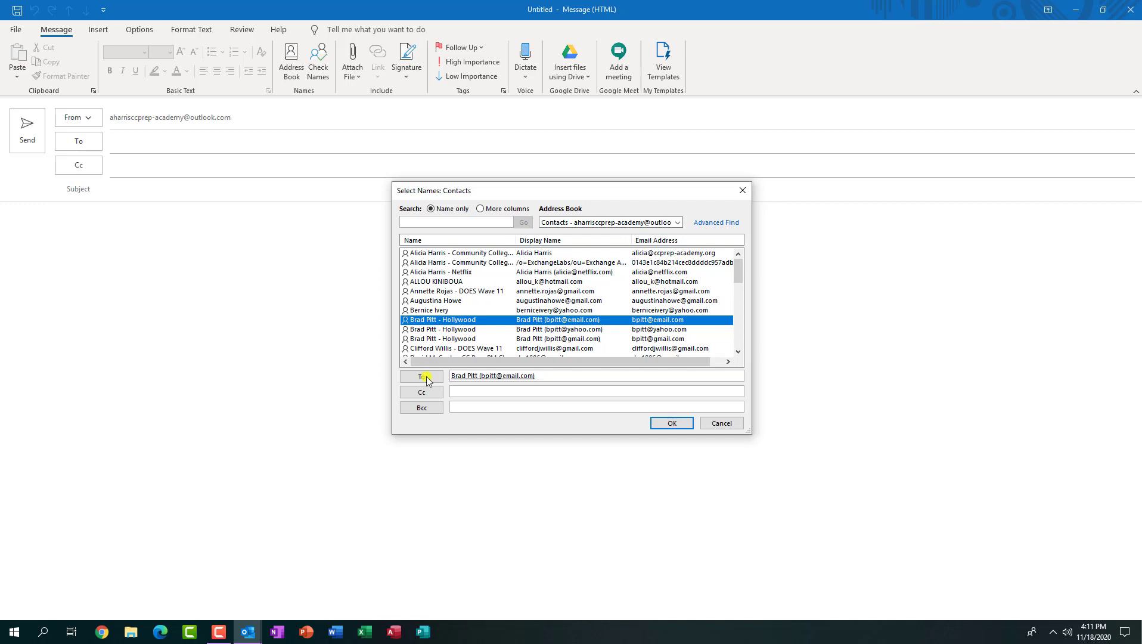
Step: Add a contact from further down the address book as the Cc recipient and accept the chosen recipients
left_click(738, 352)
left_click(738, 352)
left_click(738, 352)
left_click(738, 351)
left_click(738, 352)
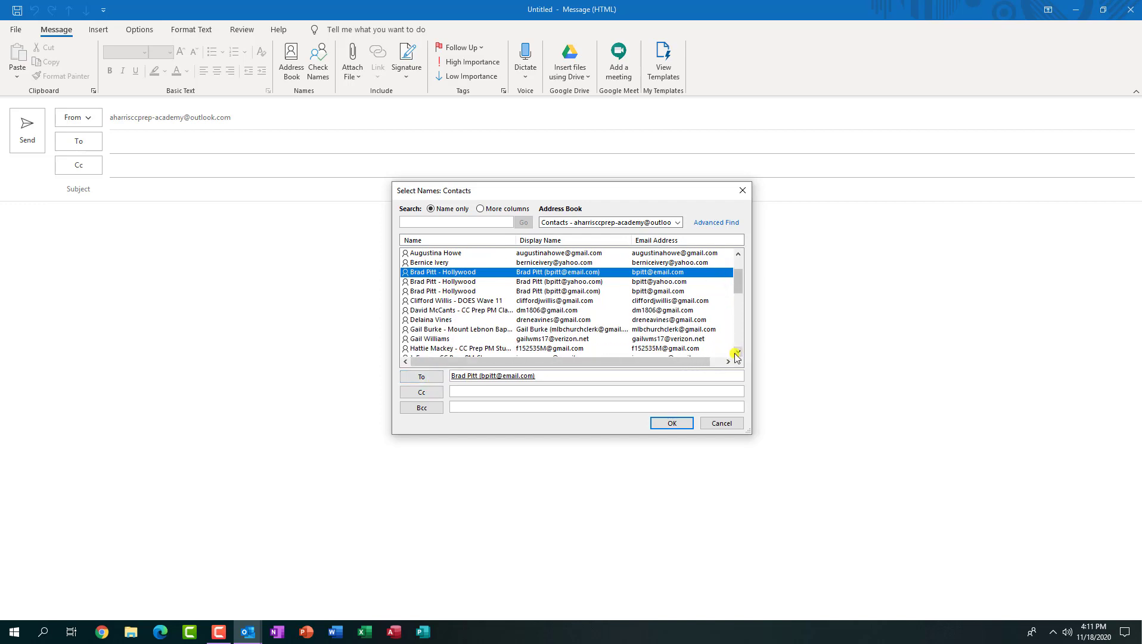
left_click(738, 351)
left_click(435, 331)
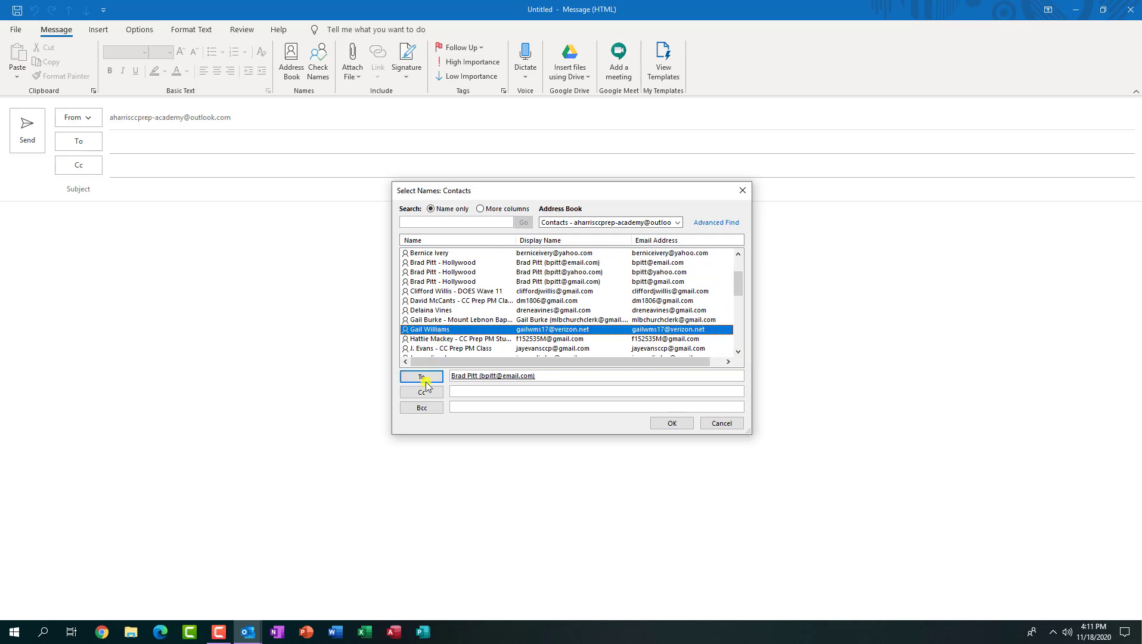
left_click(421, 392)
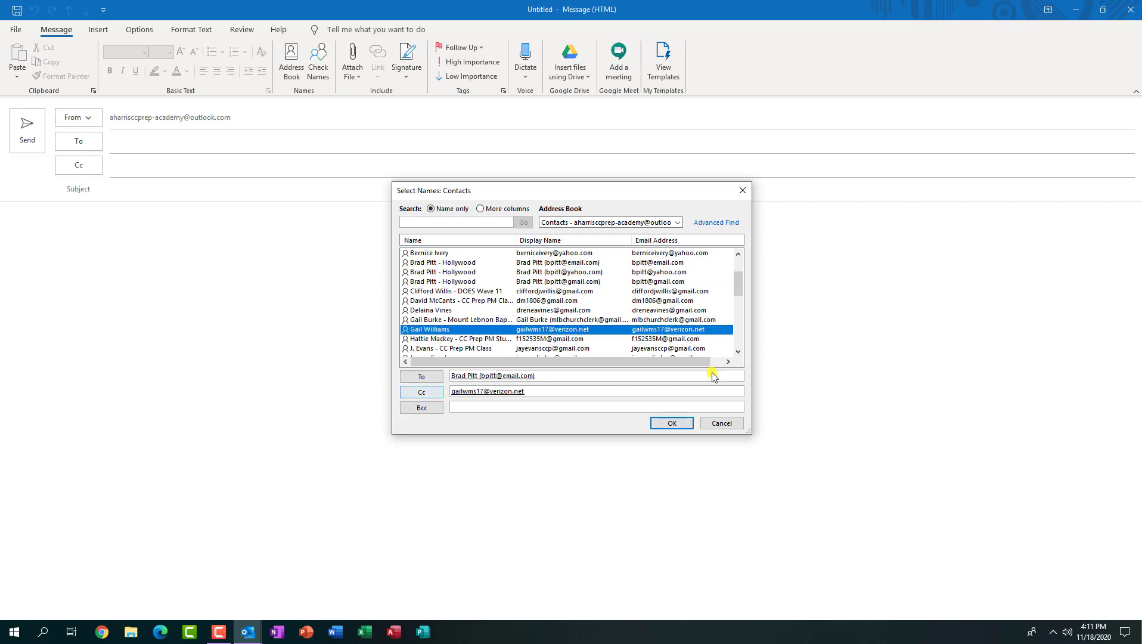
left_click(671, 423)
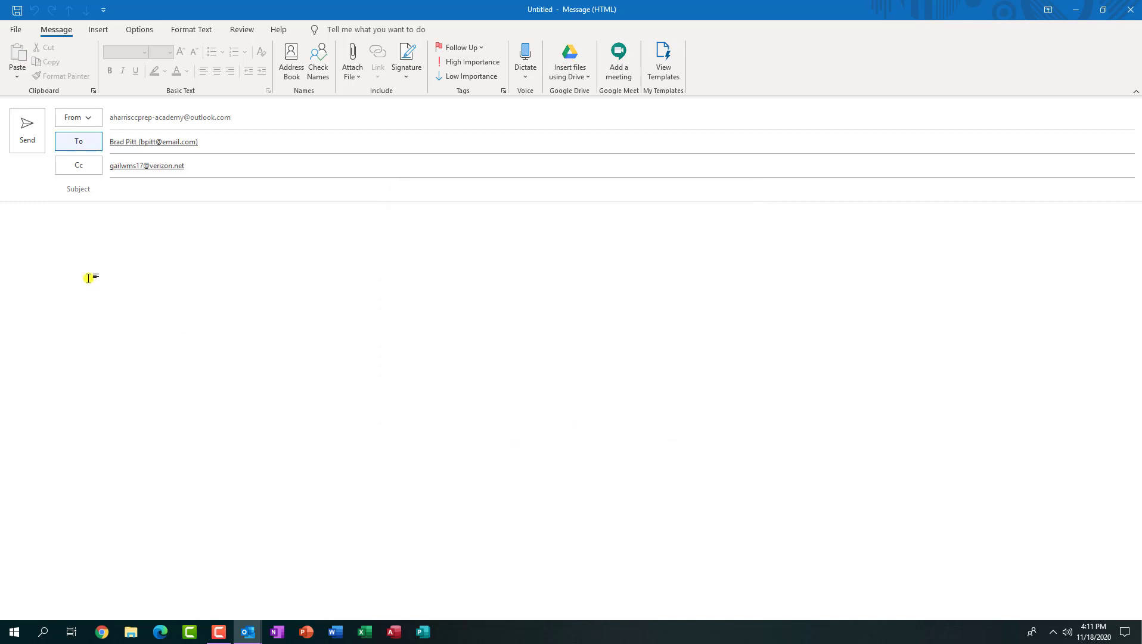
Step: Enter "Test Taking Skills" as the subject of the email and go to the message body
left_click(132, 192)
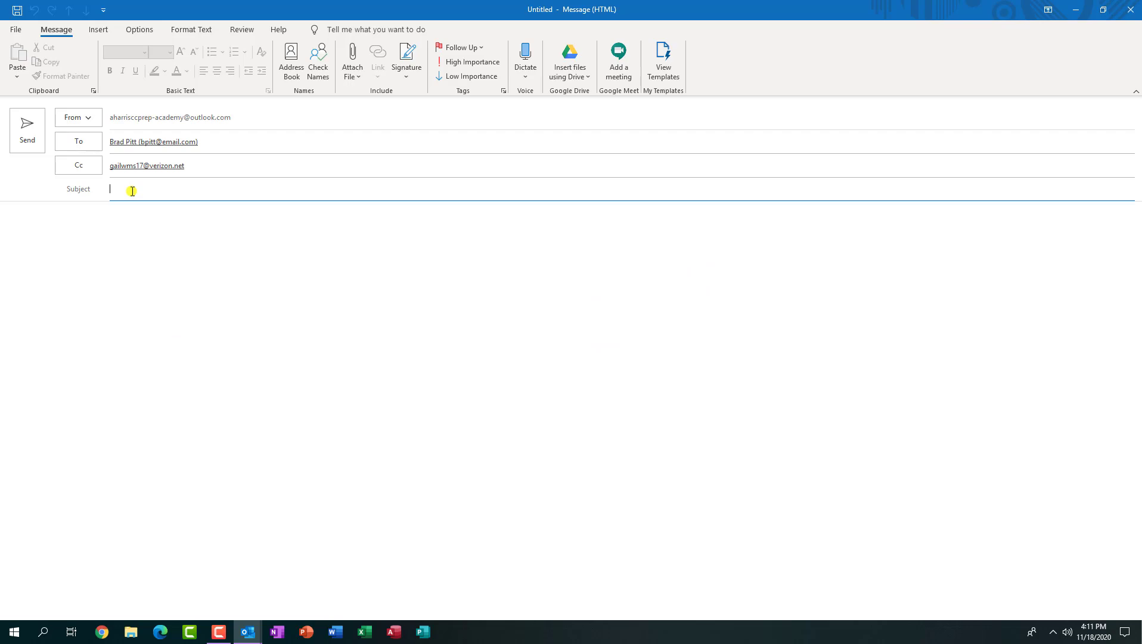
type("Test T")
type("yping S")
type("kills")
left_click(65, 232)
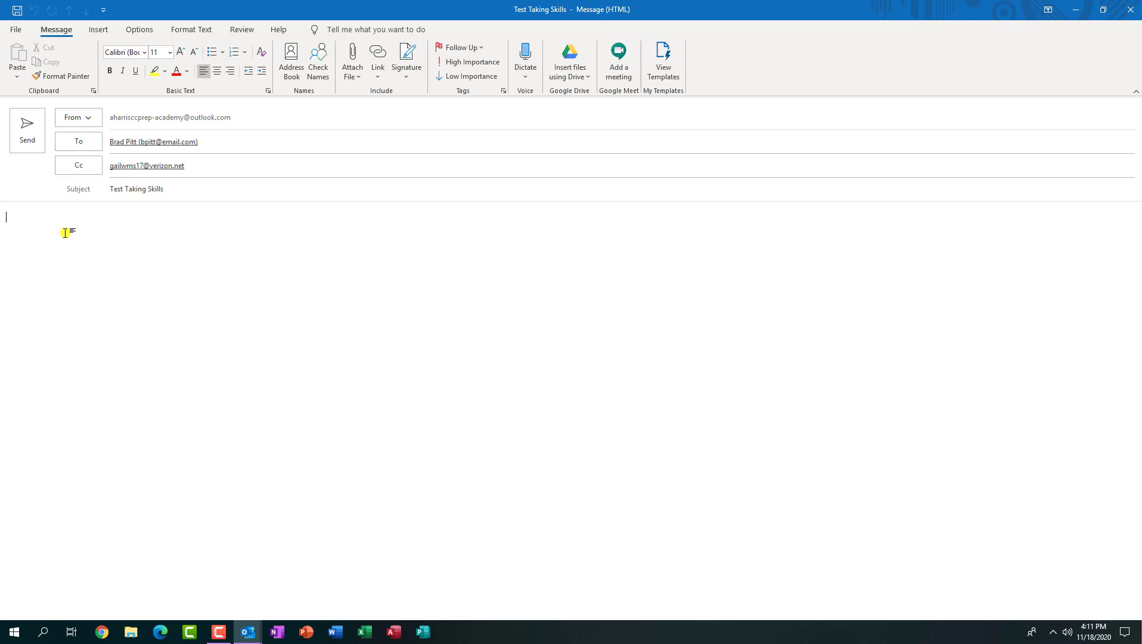
Step: Shrink the message window, move it aside and view the new item types offered in the main mail window
left_click(1101, 10)
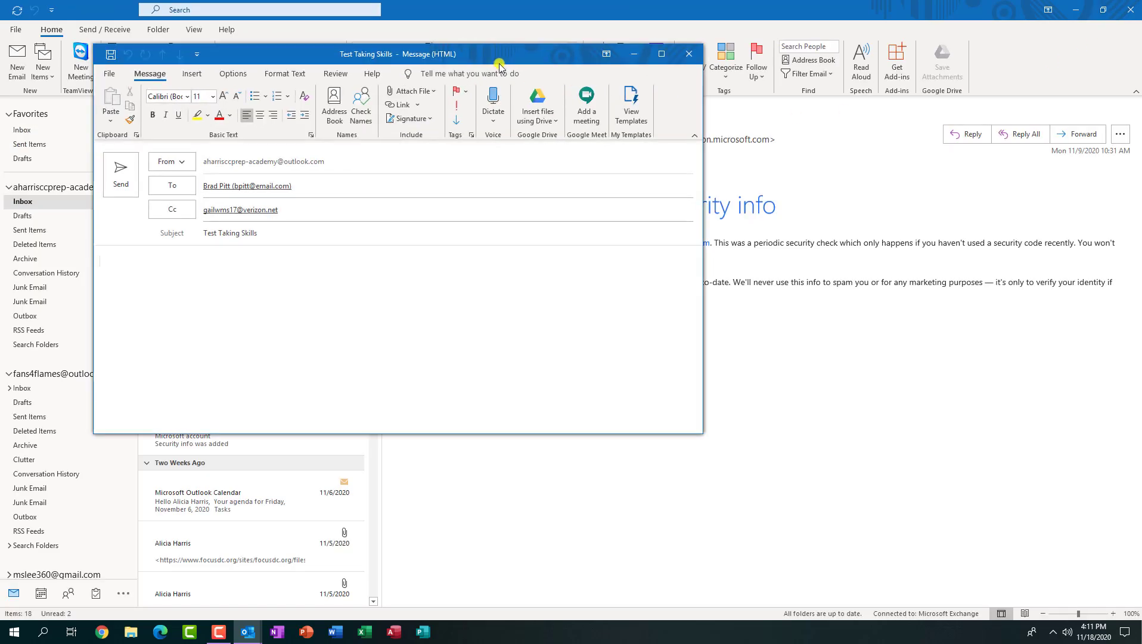
left_click_drag(498, 61, 832, 168)
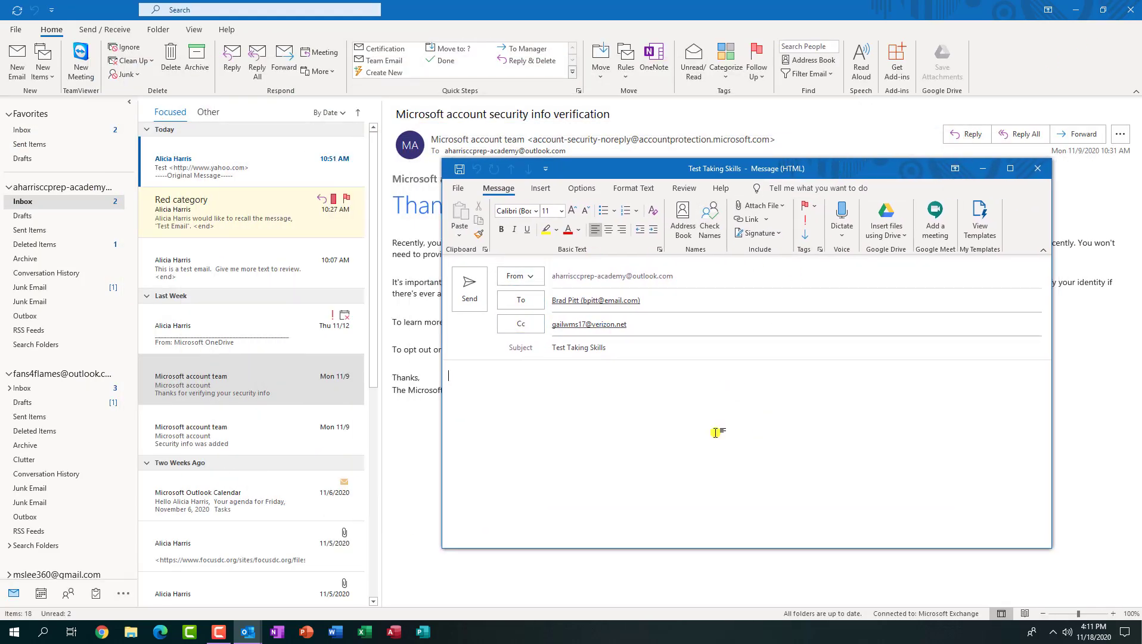
left_click(51, 82)
left_click(52, 81)
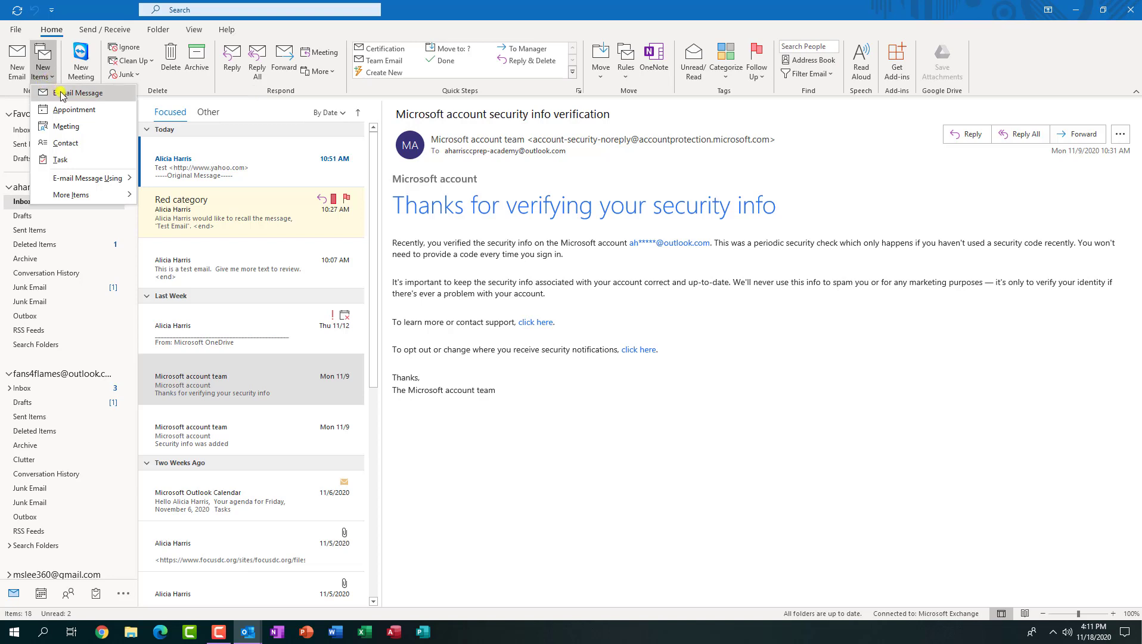
Step: Minimize the main mail window and maximize the Test Taking Skills message
left_click(1076, 10)
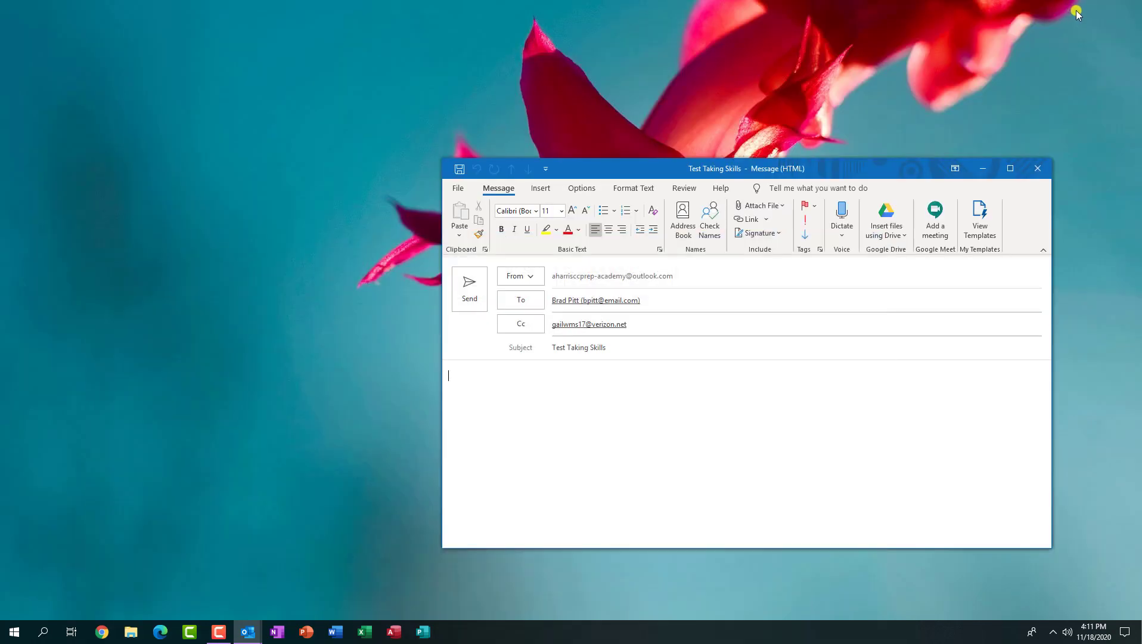
left_click(1009, 169)
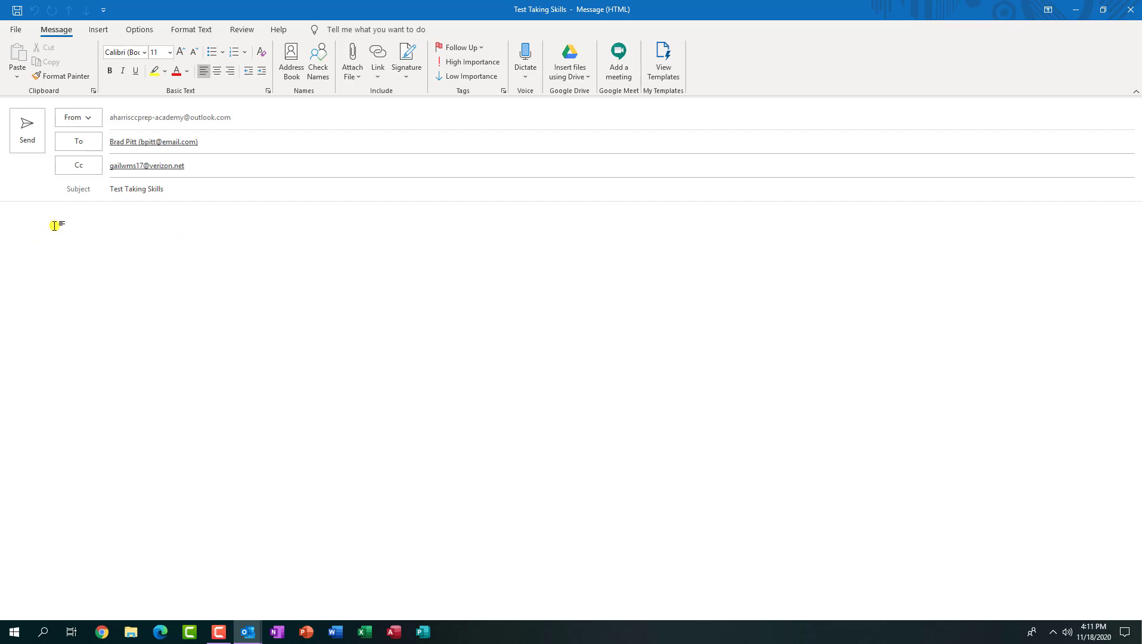
Step: Write "This is a test to show you how you may format your emails in Outlook." in the message body
left_click(193, 33)
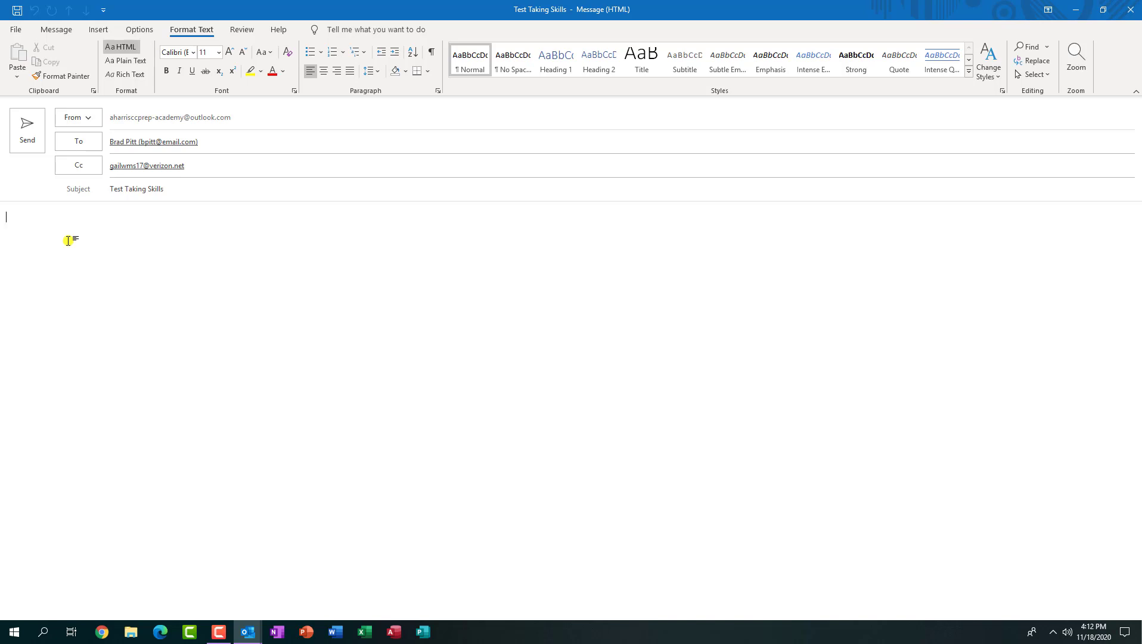
type("is is a test to show you how you c")
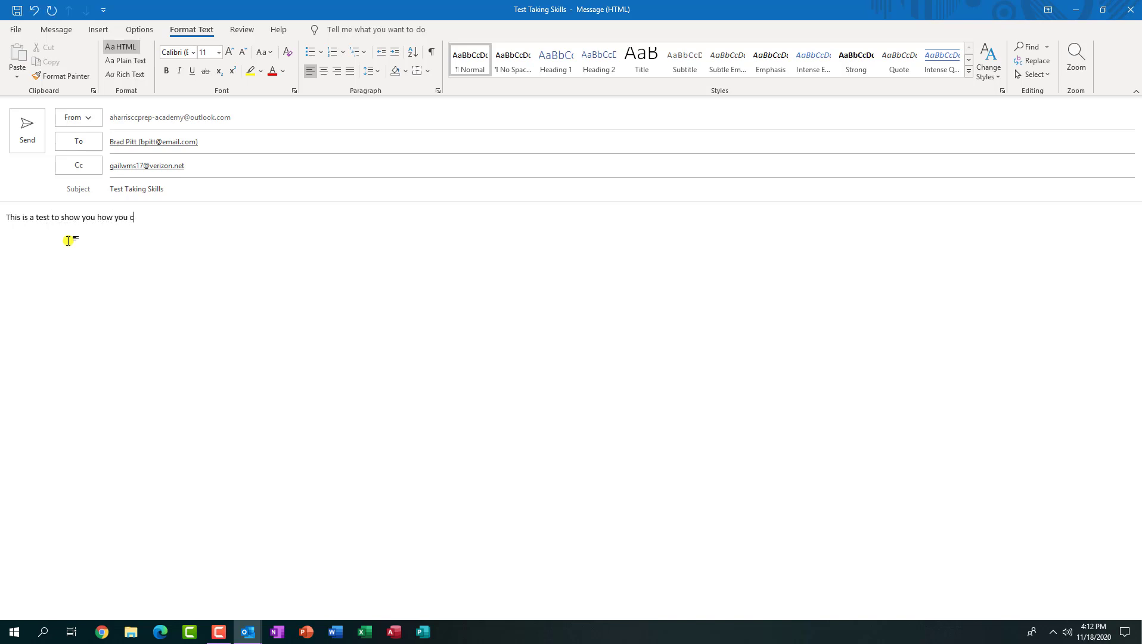
key("BackSpace")
type("may format your emai")
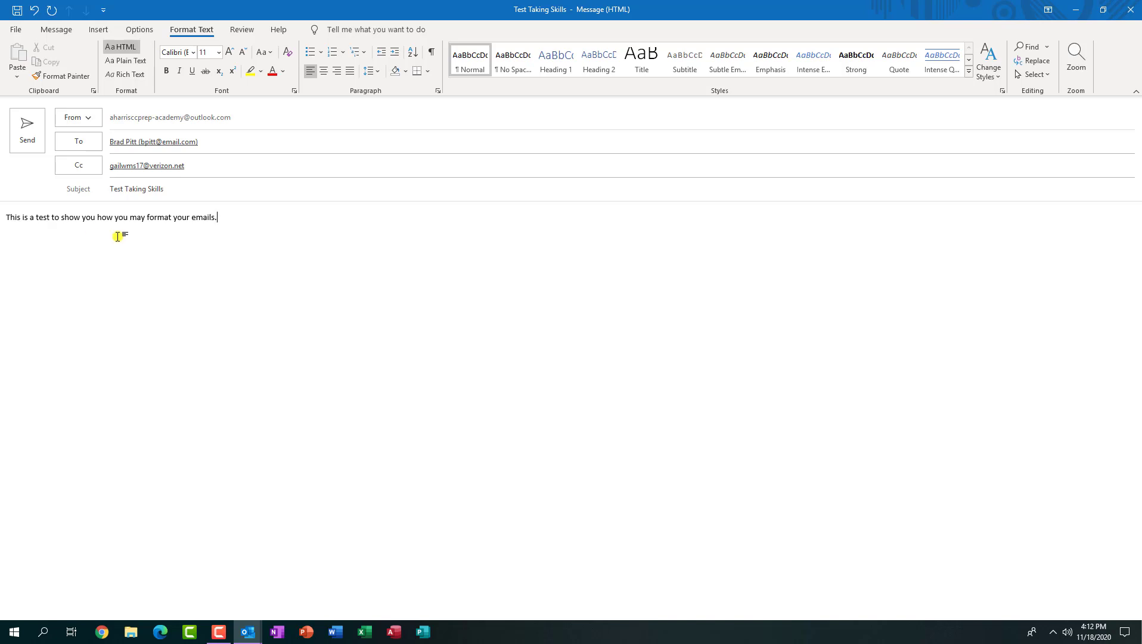
type("ls in Outlook")
double_click(234, 218)
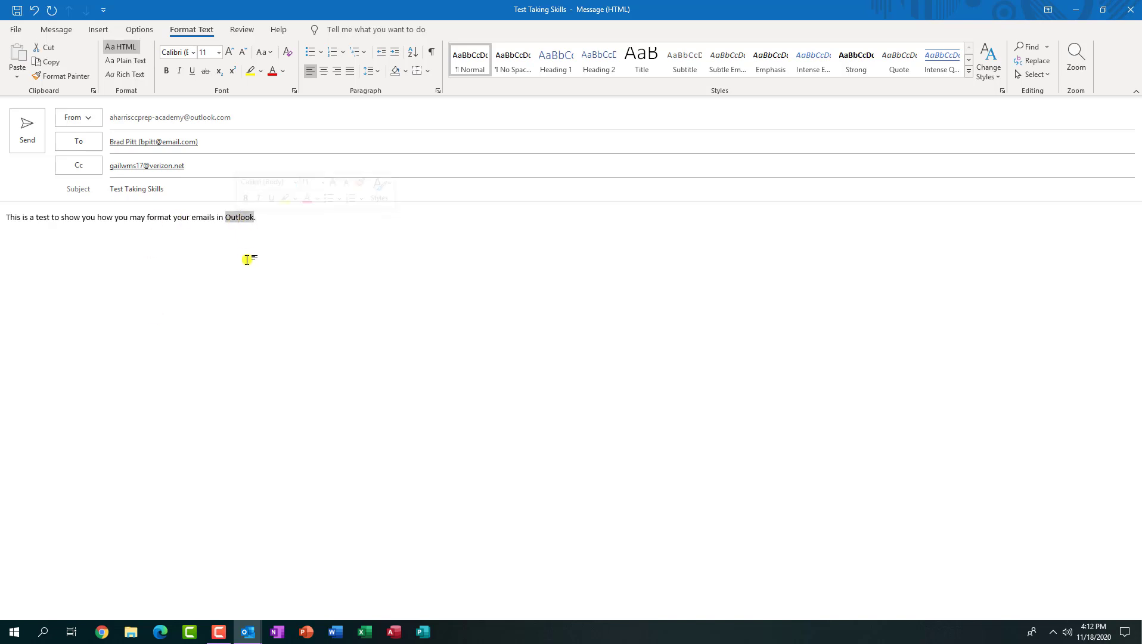
left_click(97, 31)
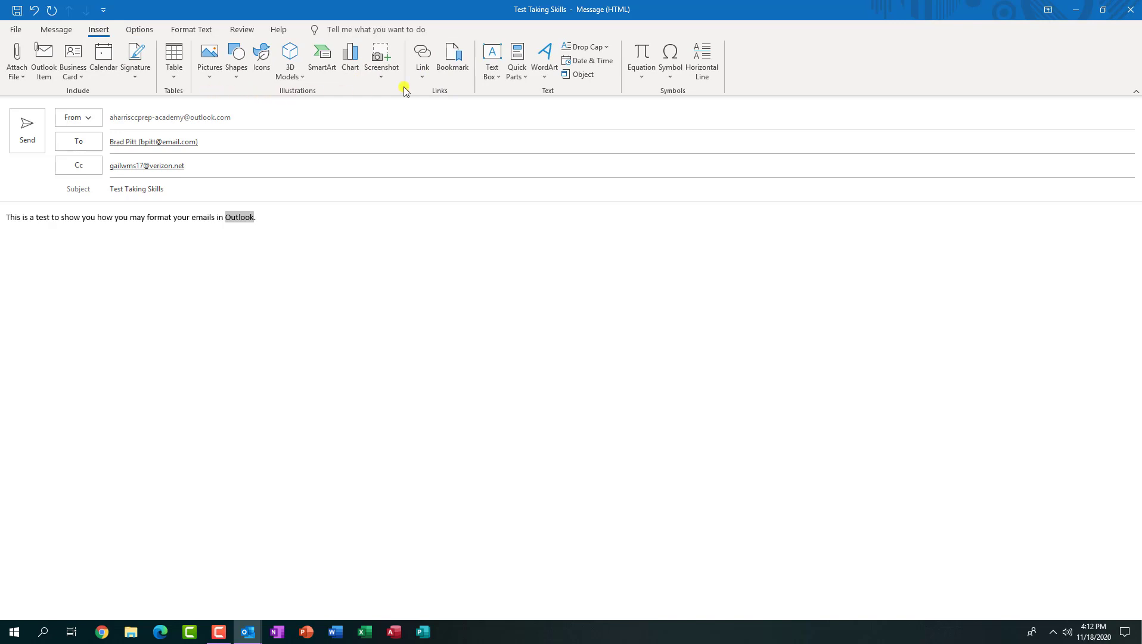
left_click(420, 76)
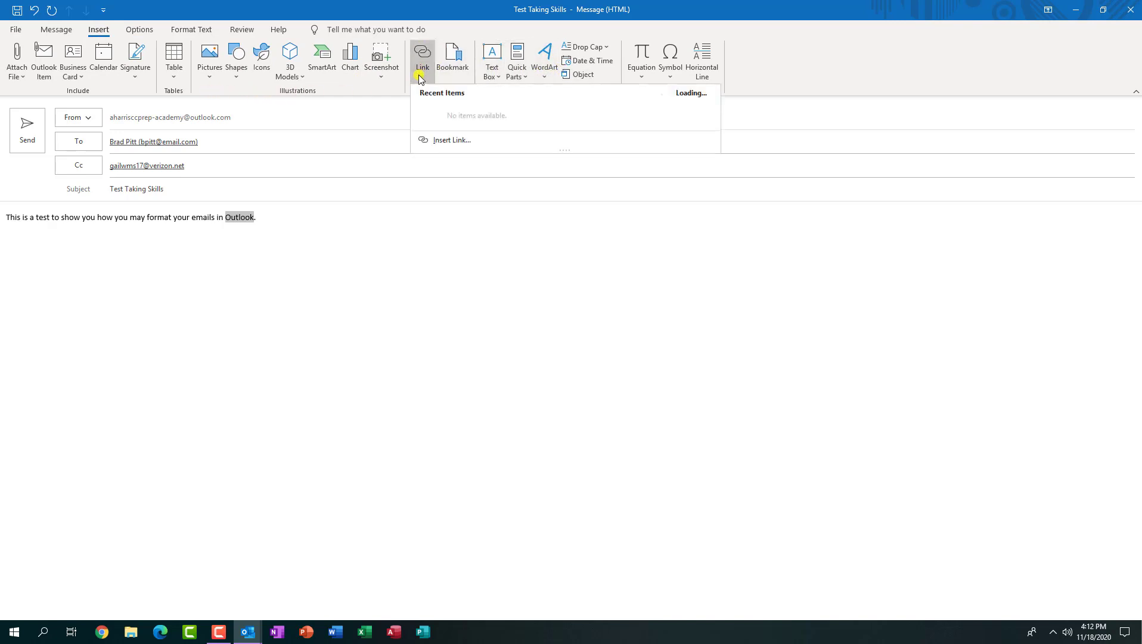
left_click(442, 141)
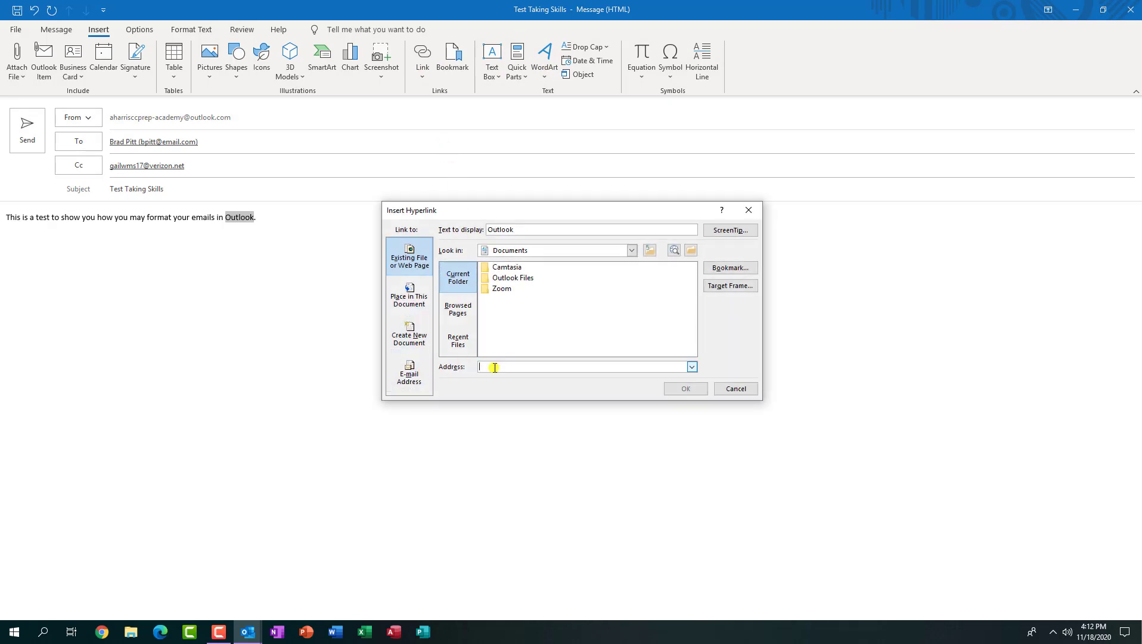
type("wwOutlook.c")
type("om")
left_click(481, 367)
type("ww")
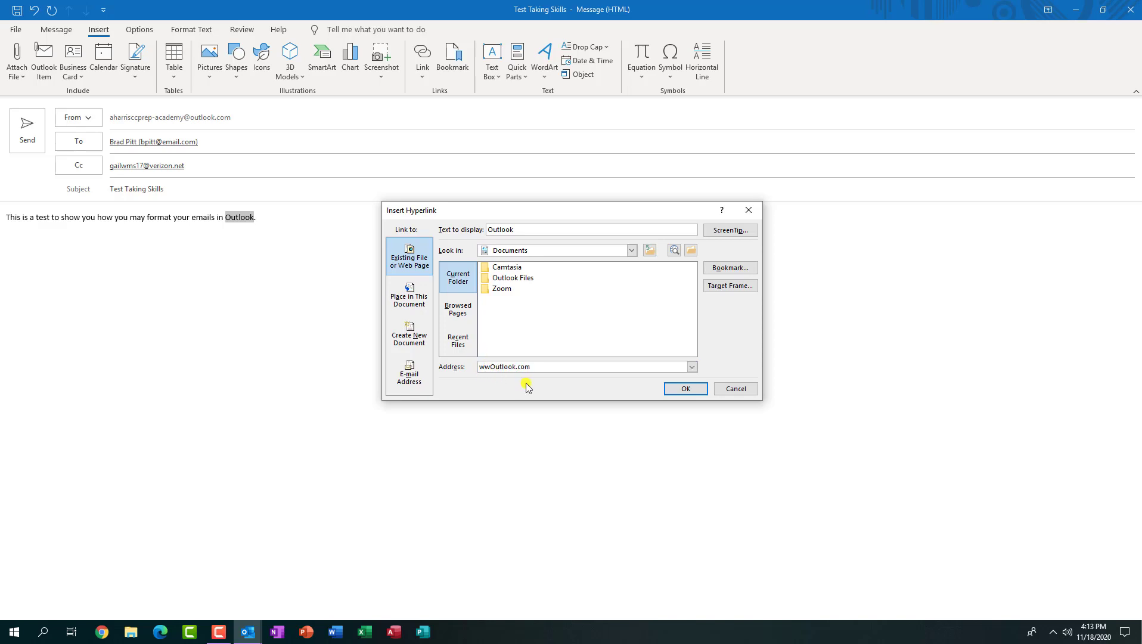
type("w.")
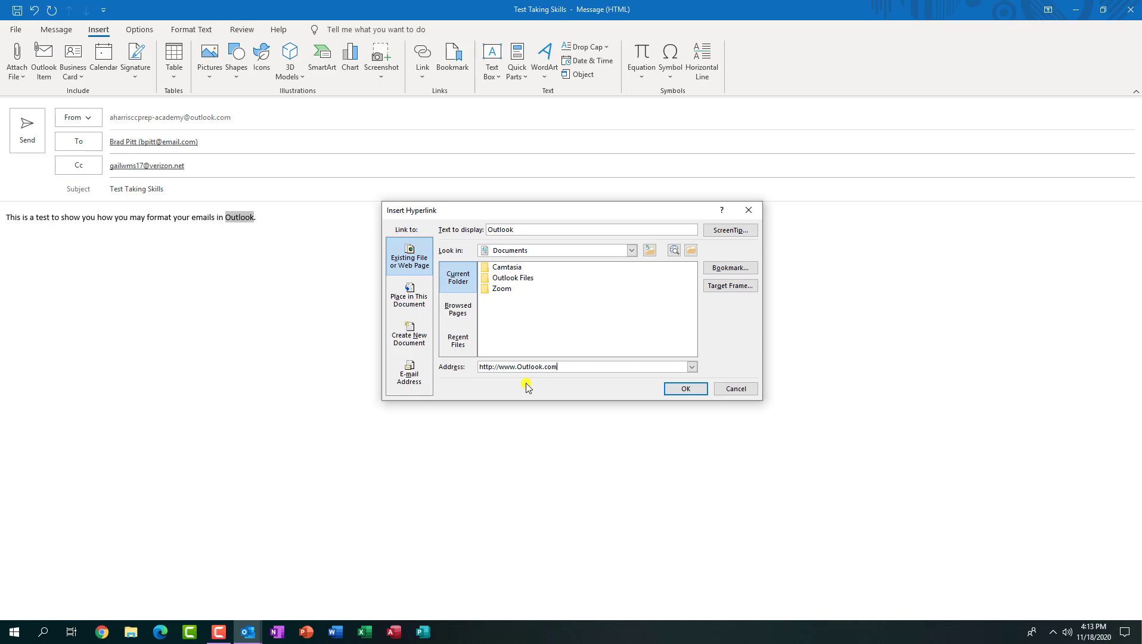
left_click(686, 388)
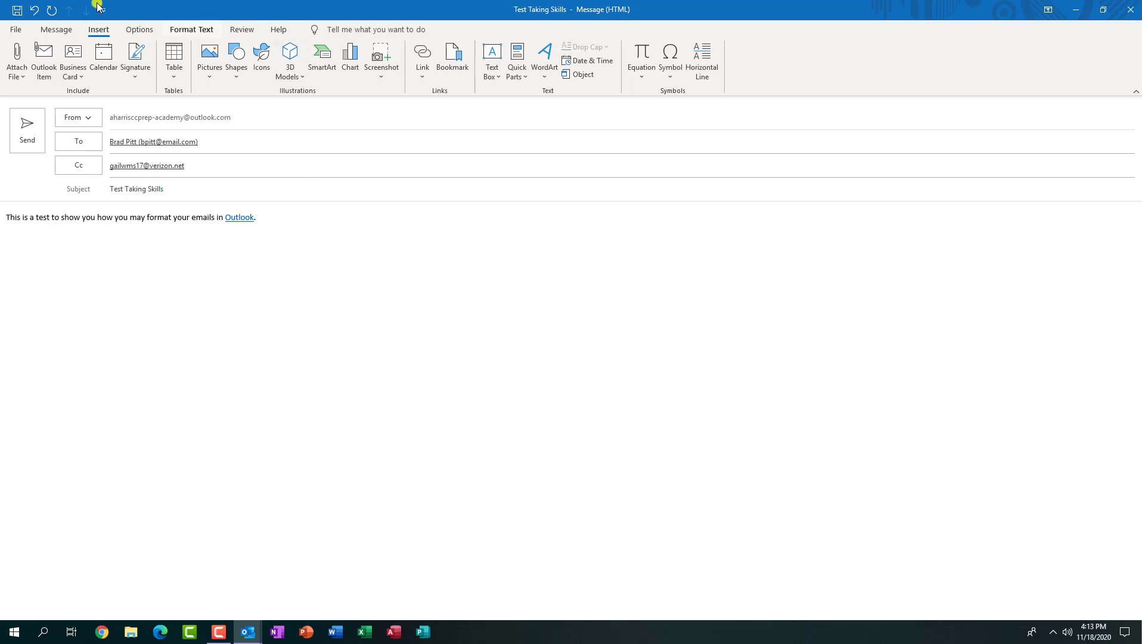
Step: Start a bulleted list with the multicolored bullet symbol below the sentence and enter Turkey as its first item
left_click(58, 30)
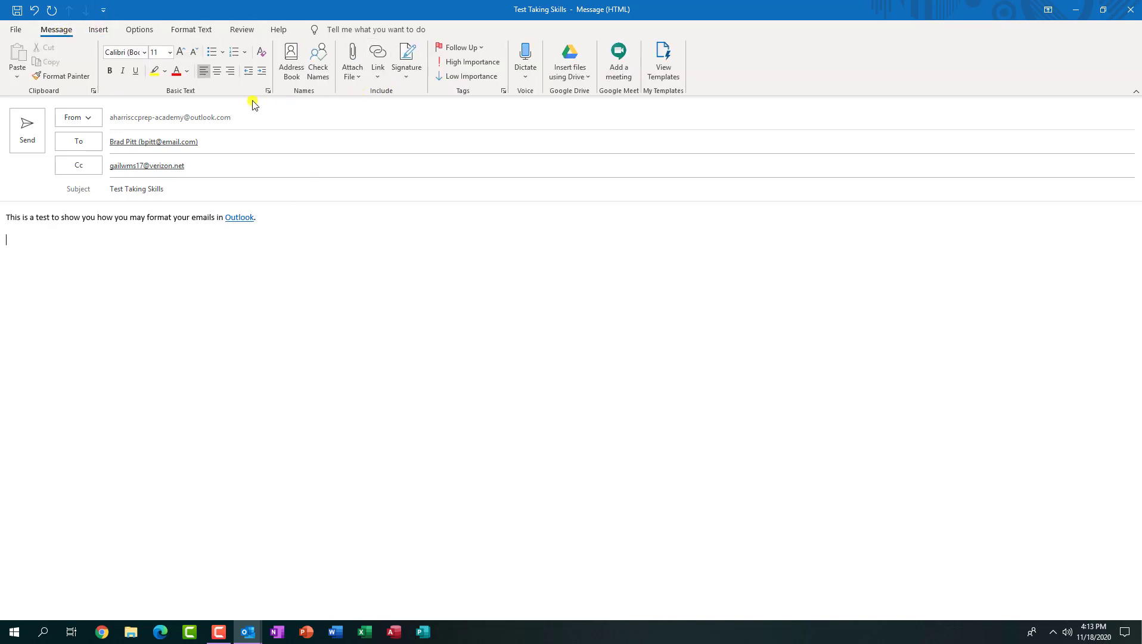
left_click(222, 53)
left_click(328, 94)
type("Tur")
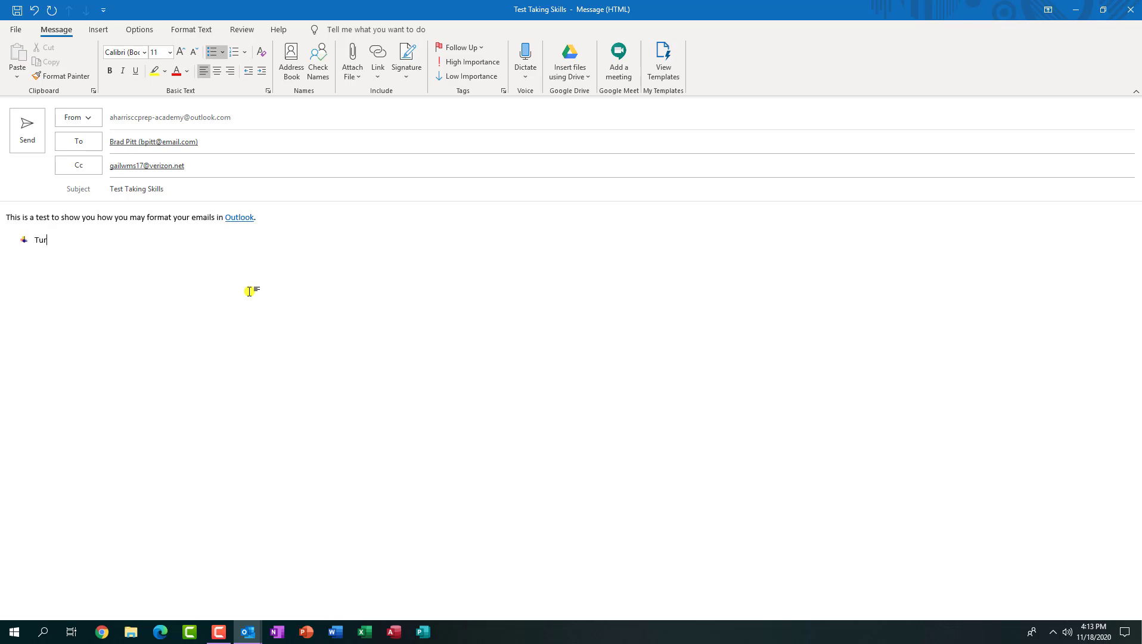
type("key")
key("Return")
Step: Add Stuffing, Greens, Mac & Cheese, Rolls, Apple Cobbler, Iced Tea and Chocolate Cake to the bulleted list
type("Stuffing")
key("Return")
type("Grea")
type("ns")
key("Return")
type("Mac & Chee")
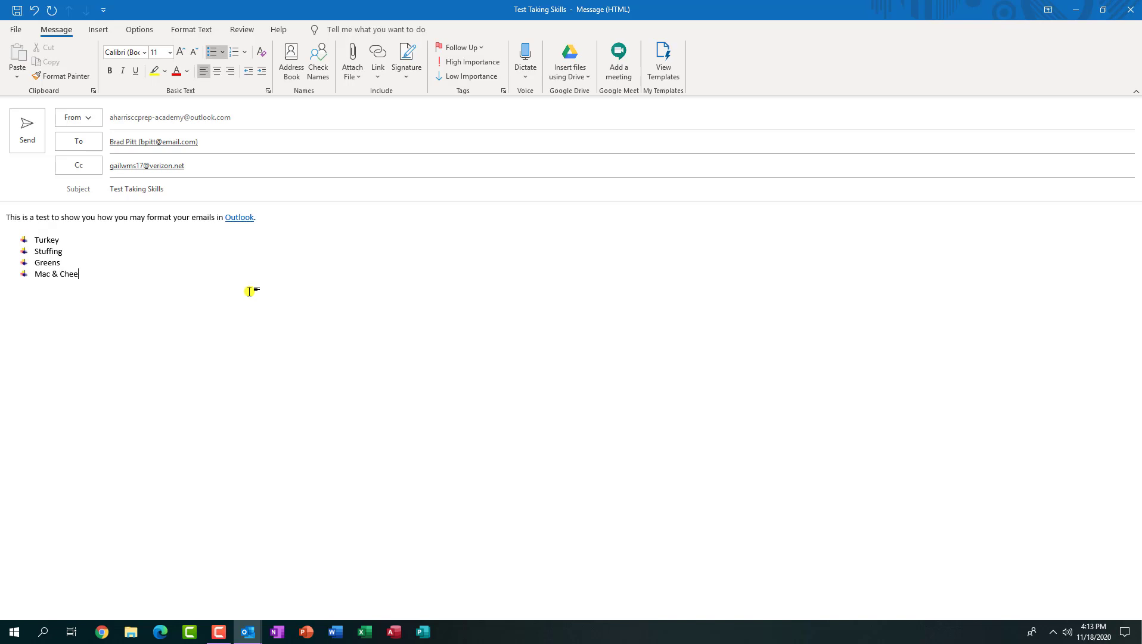
type("se Rolls")
key("Return")
type("Apple Cobbler")
key("Return")
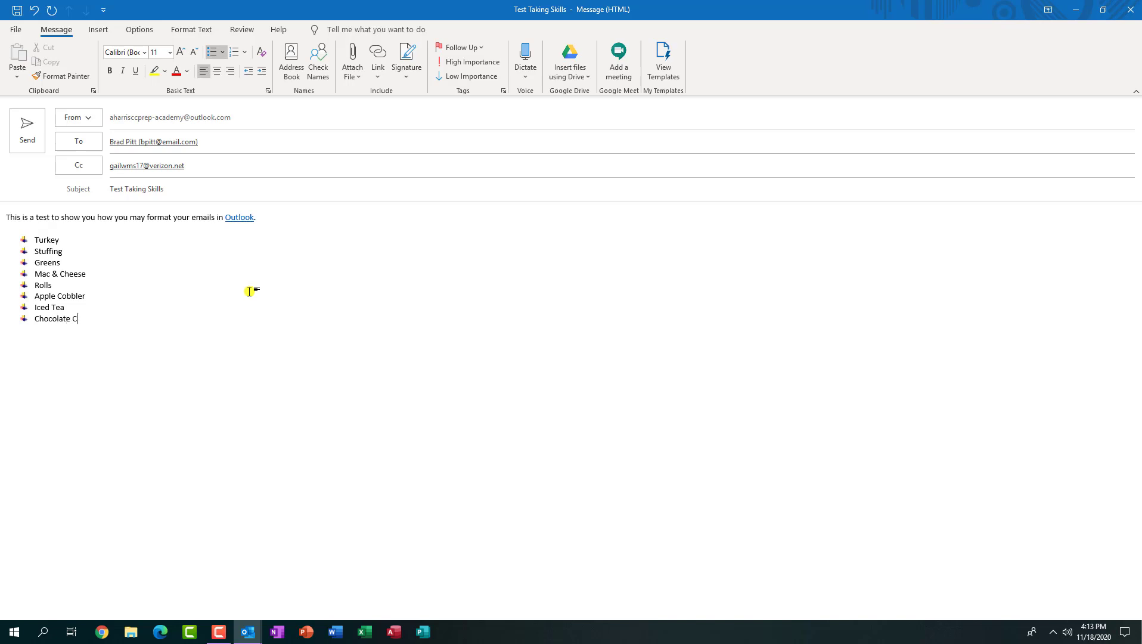
Step: Add the heading "Thanks giving Menu" on a new line between the sentence and the bulleted list
left_click(276, 225)
key("Return")
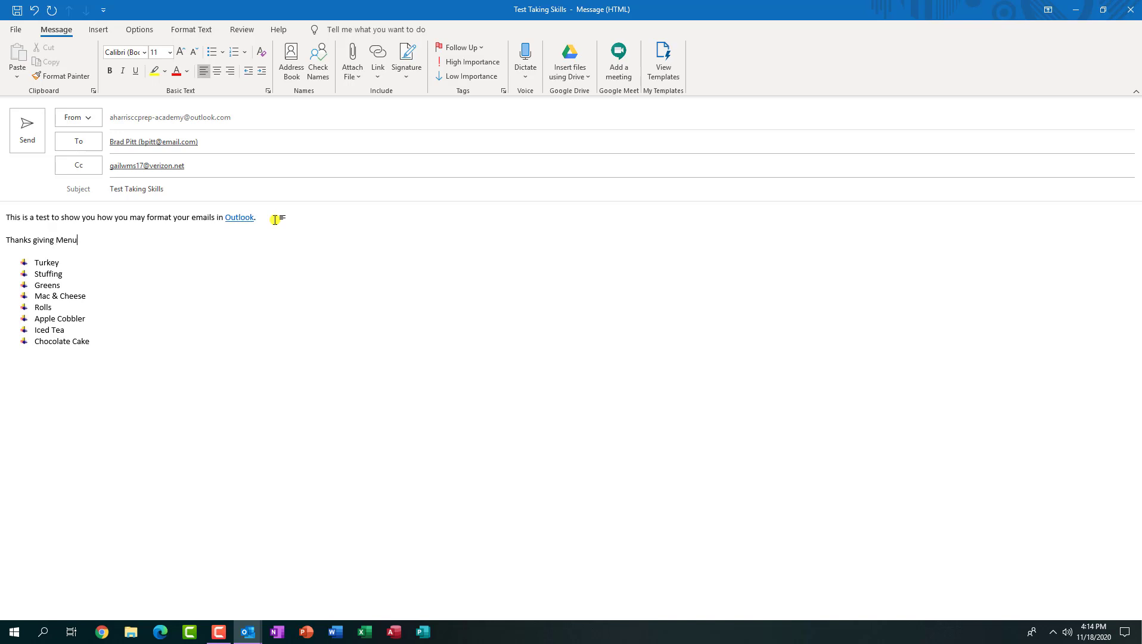
Step: Search online pictures for "thankgiving" and insert the orange Happy Thanksgiving picture with pumpkin and leaves below the list
left_click(120, 392)
left_click(102, 33)
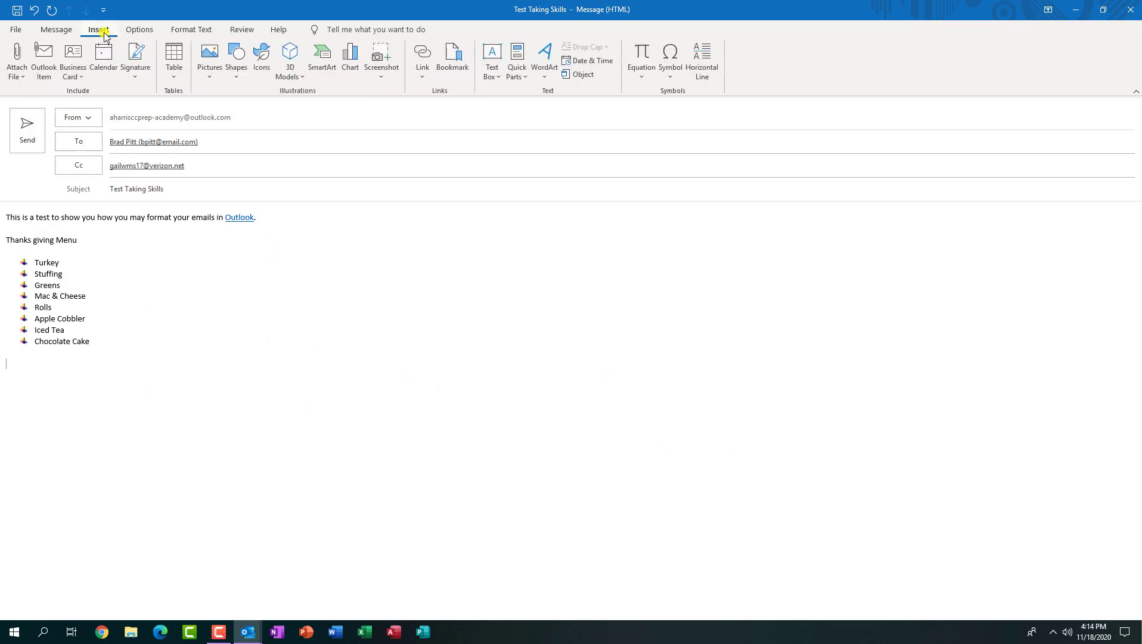
left_click(212, 75)
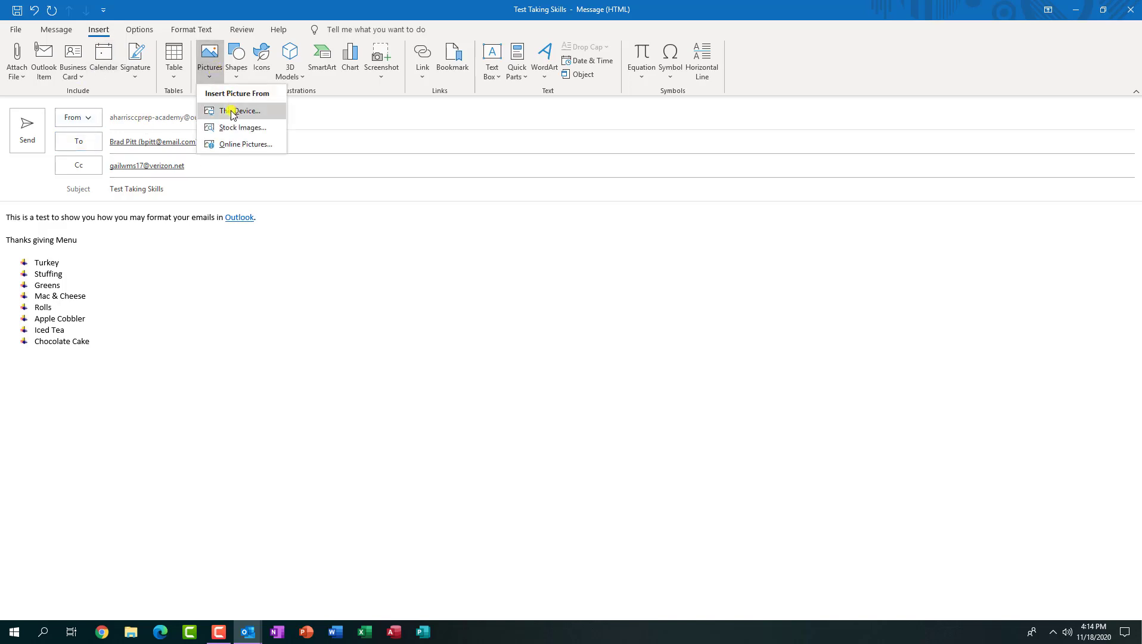
left_click(235, 144)
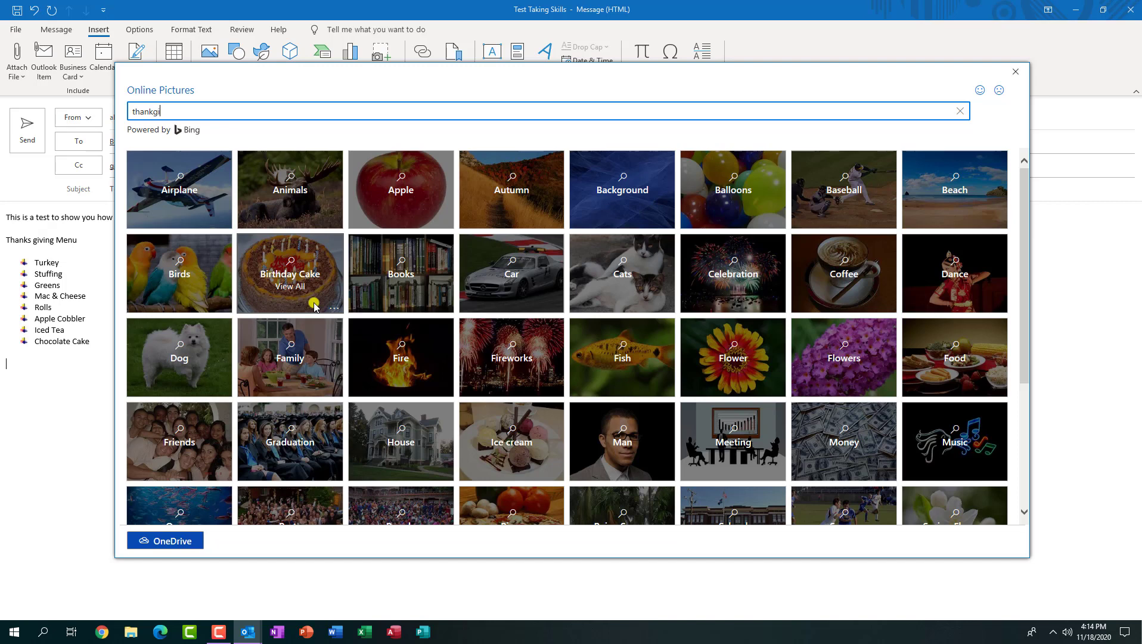
key("Return")
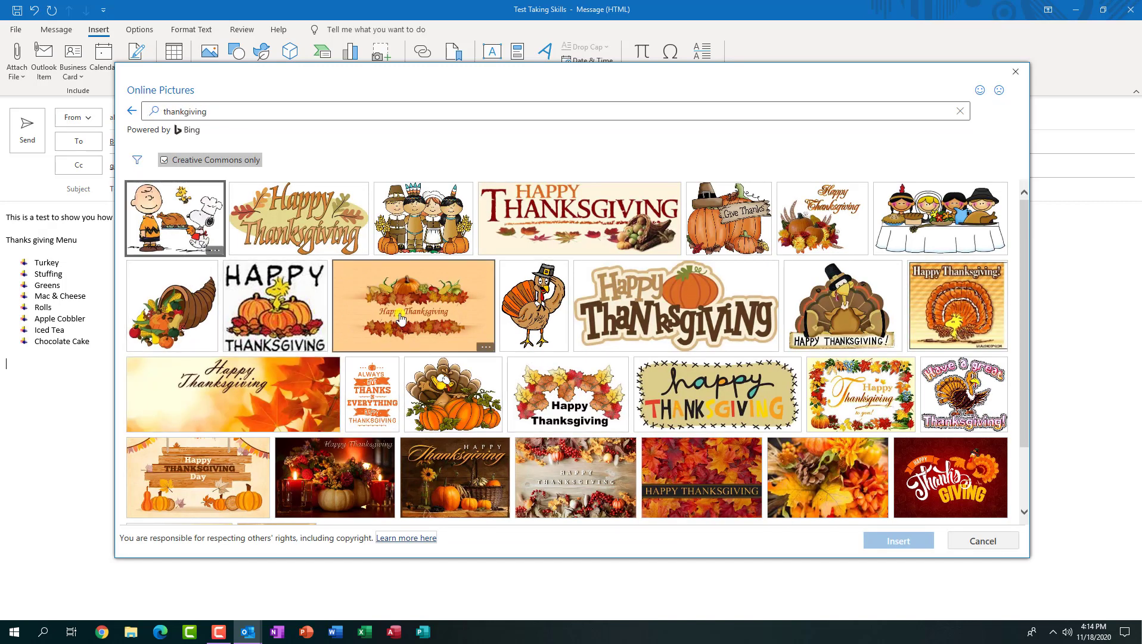
left_click(401, 319)
left_click(891, 542)
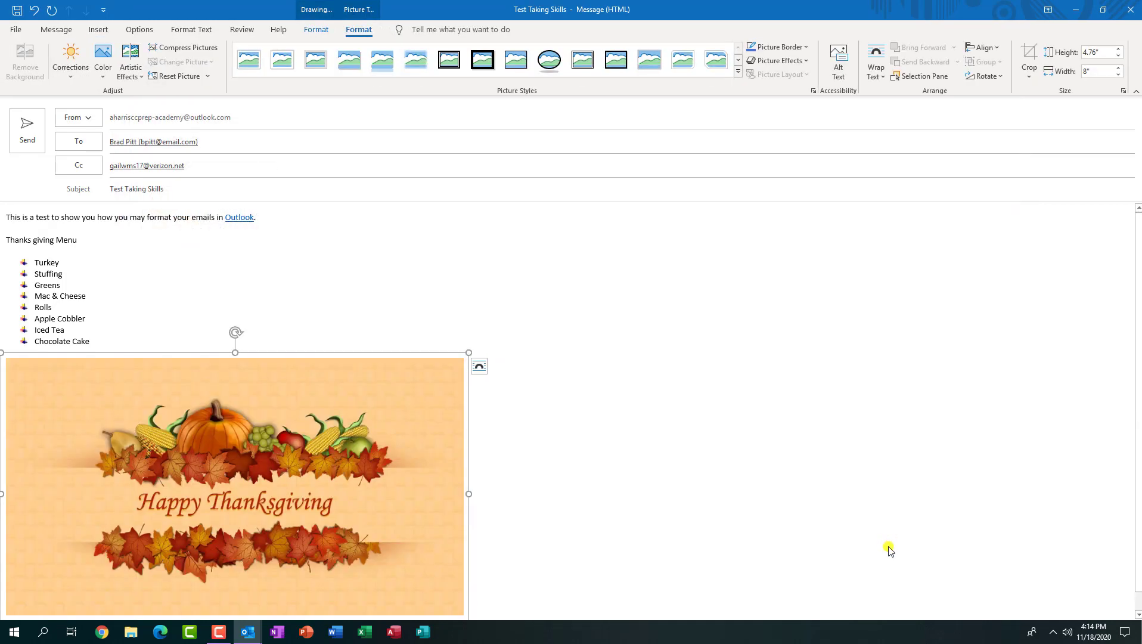
Step: Attach the recent Word file Blue spheres agenda to the message
scroll(391, 434, "down", 2)
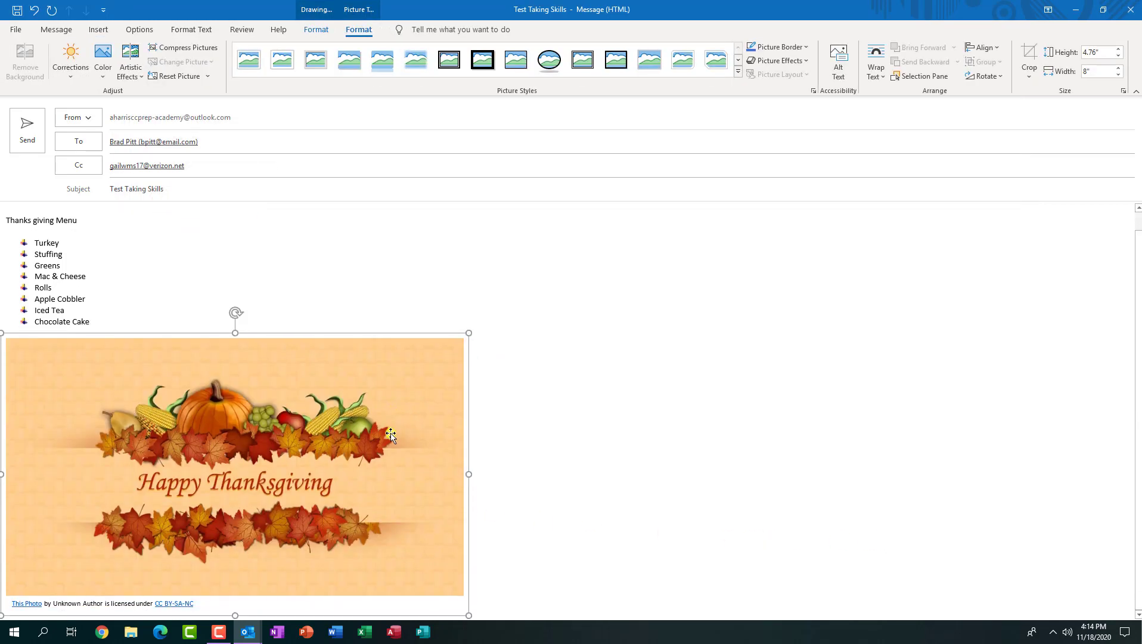
scroll(390, 435, "up", 1)
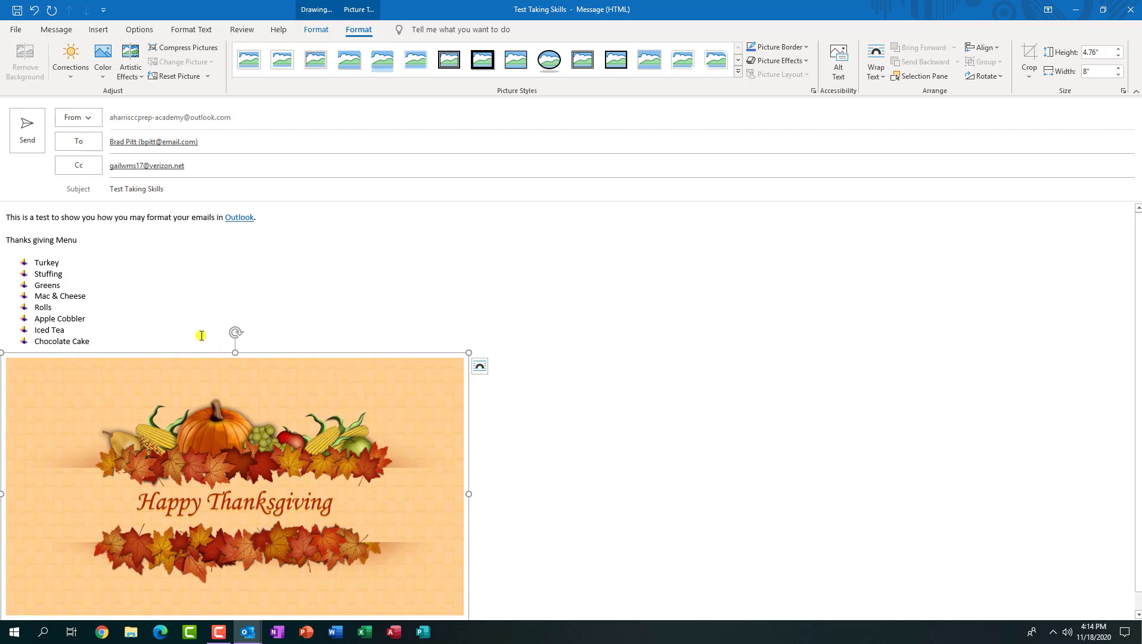
left_click(165, 286)
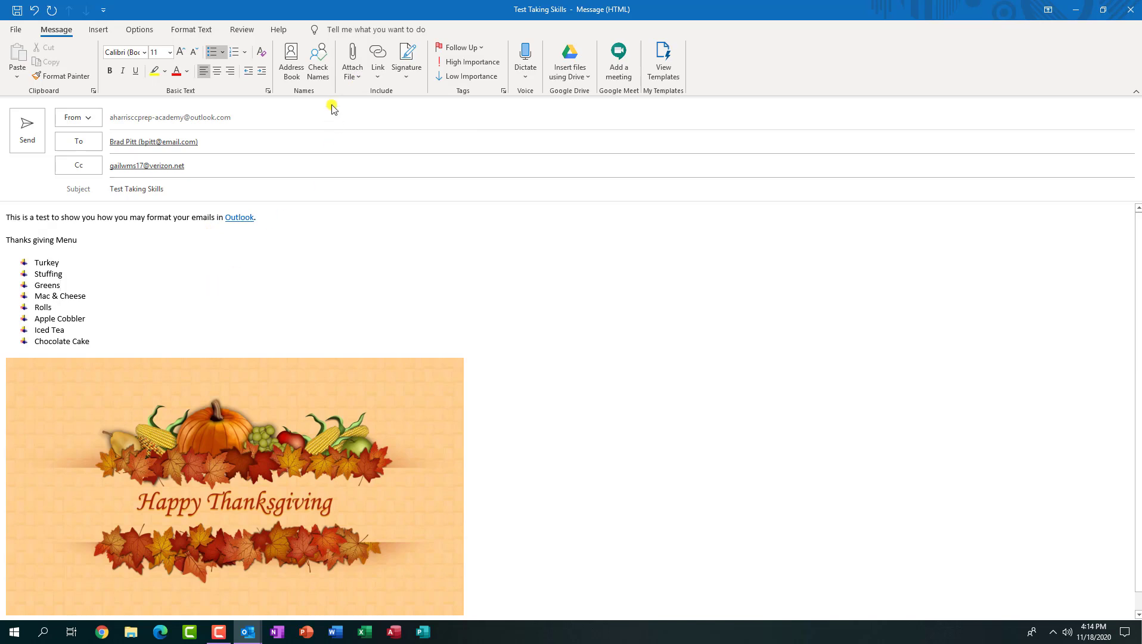
left_click(354, 77)
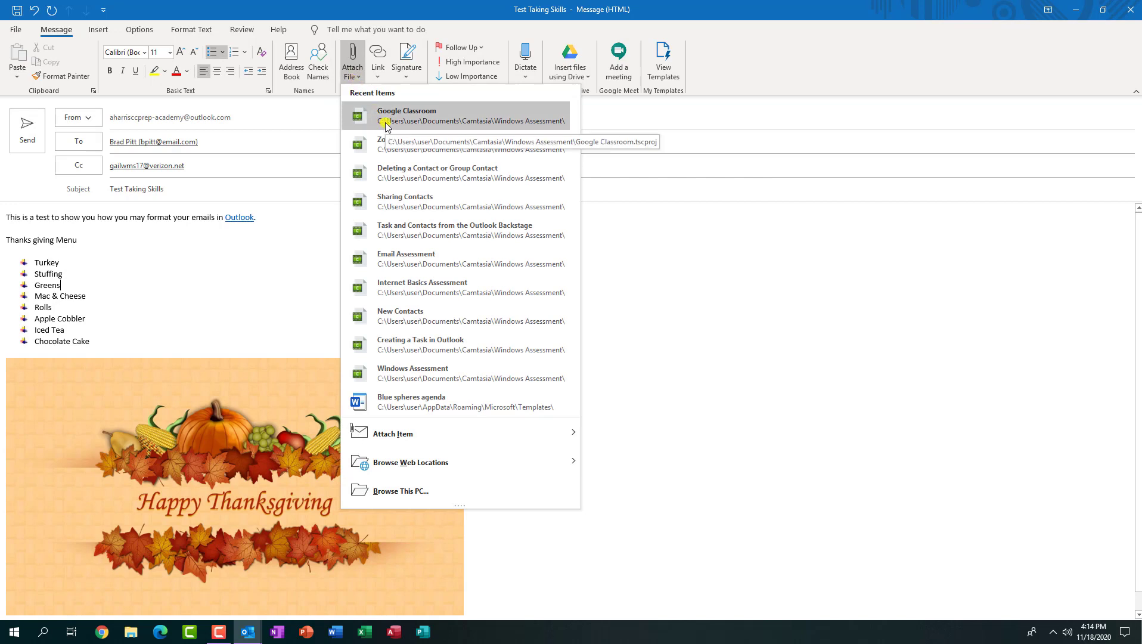
mouse_move(410, 437)
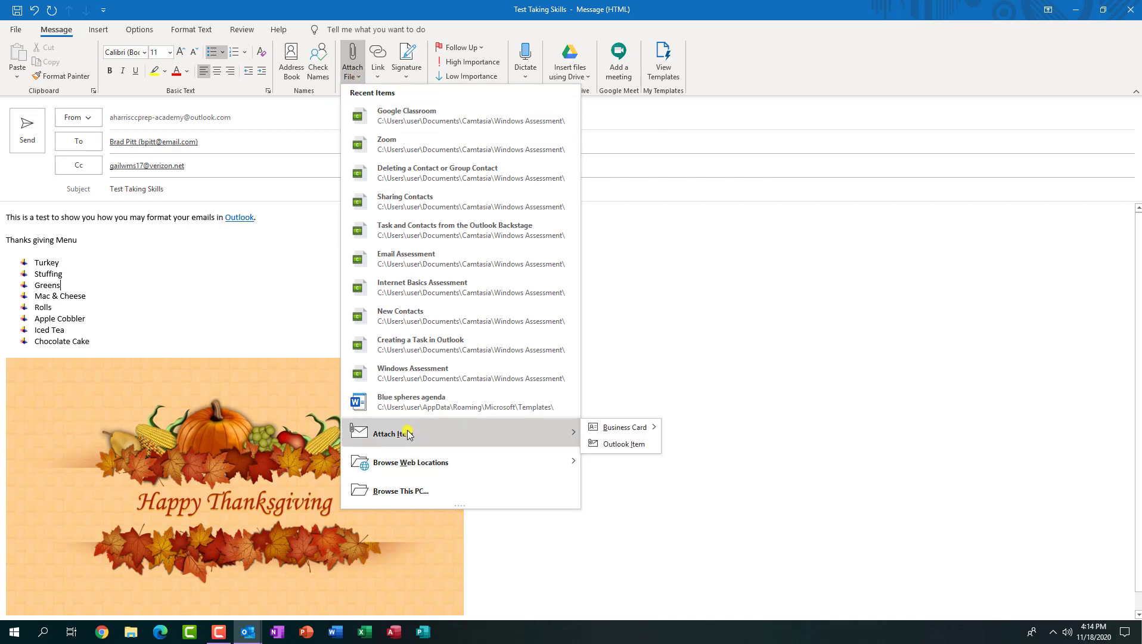
left_click(410, 407)
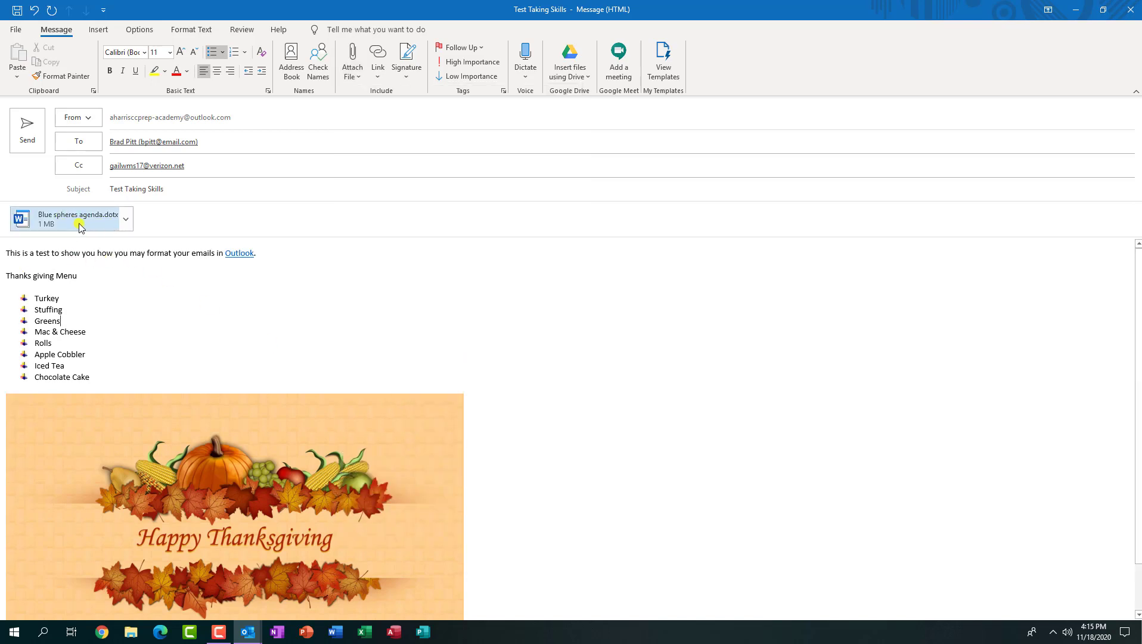
Step: Attach the Outlook data file stored in the Outlook Files folder under Documents on this PC
left_click(358, 84)
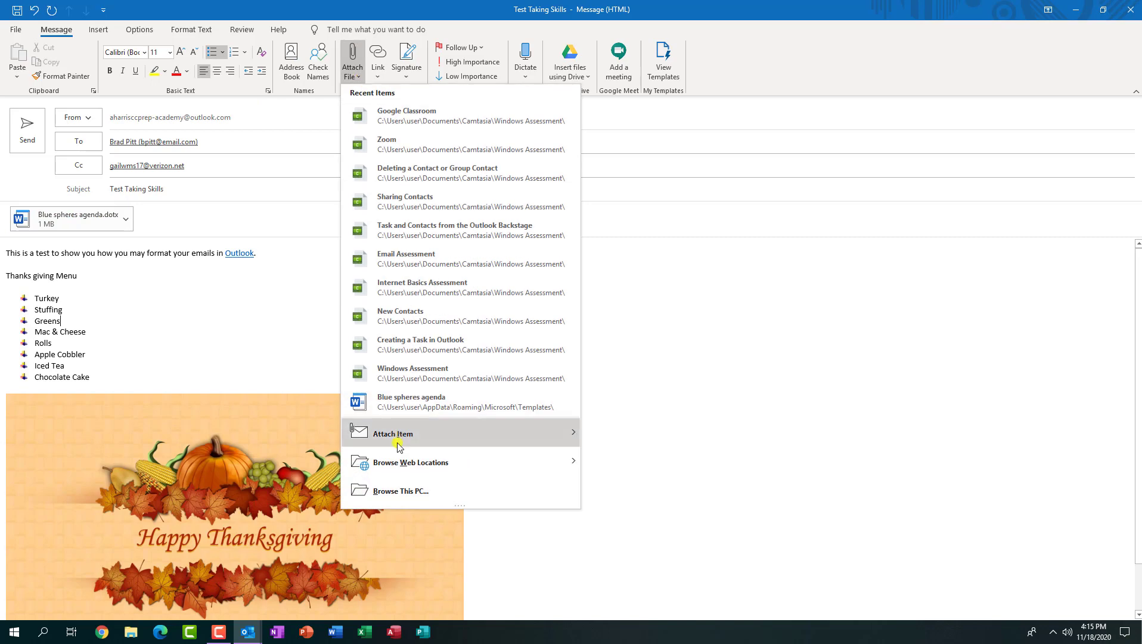
left_click(386, 492)
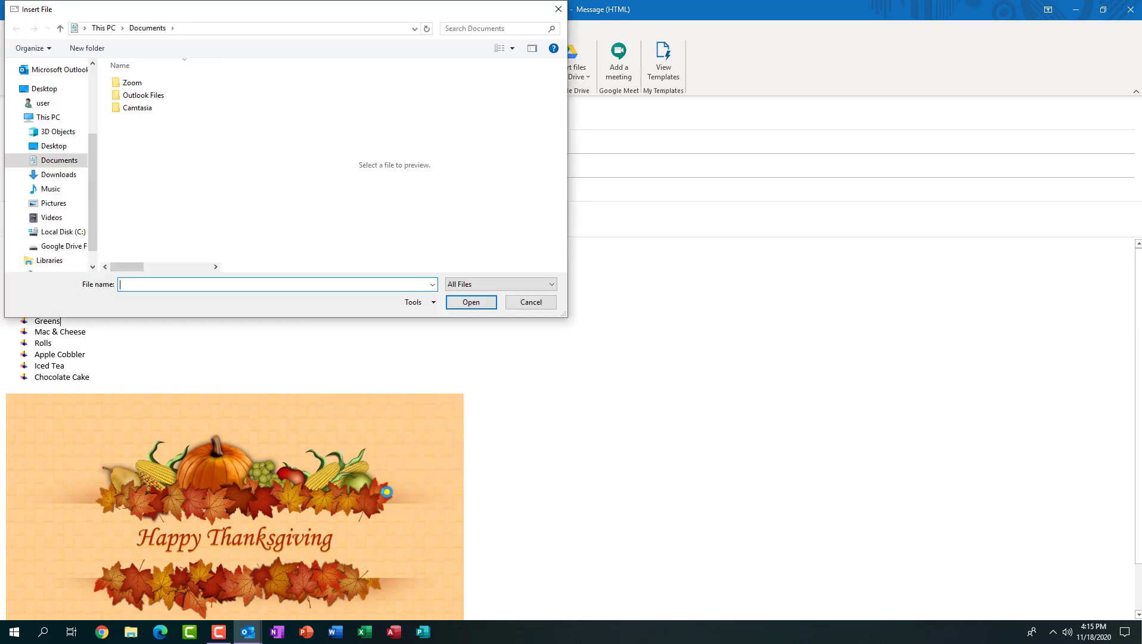
left_click(62, 147)
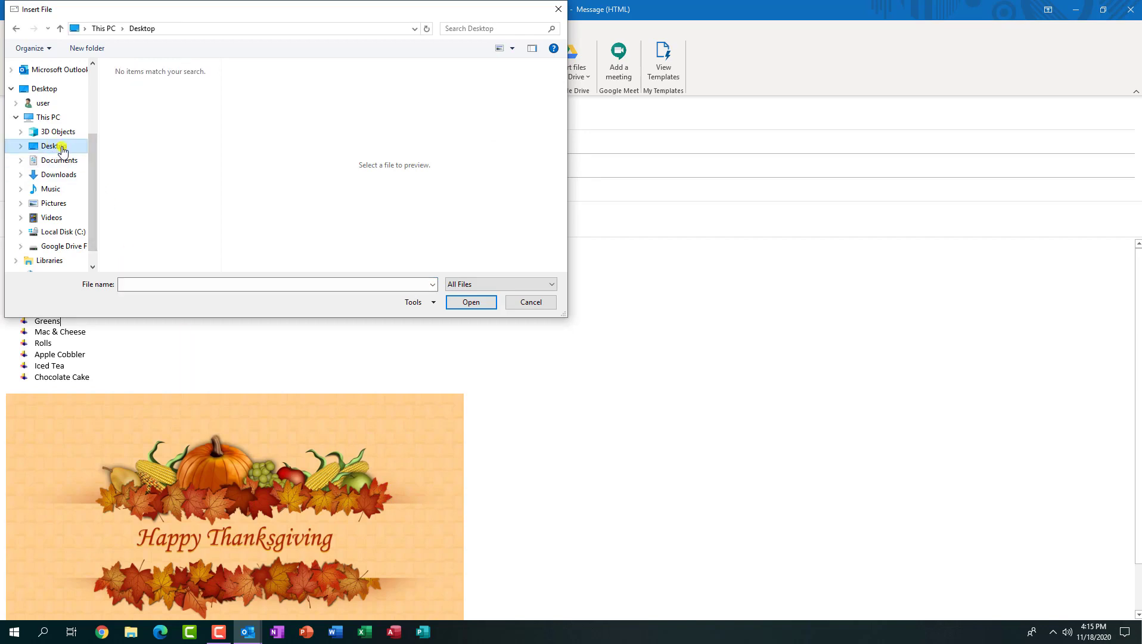
left_click(62, 161)
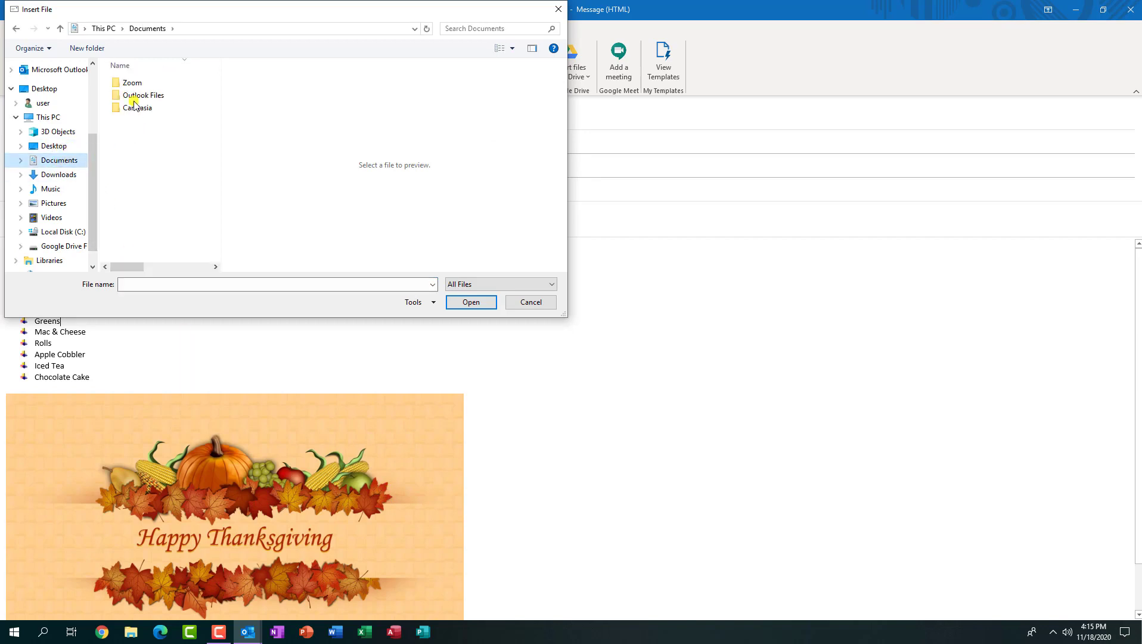
double_click(147, 95)
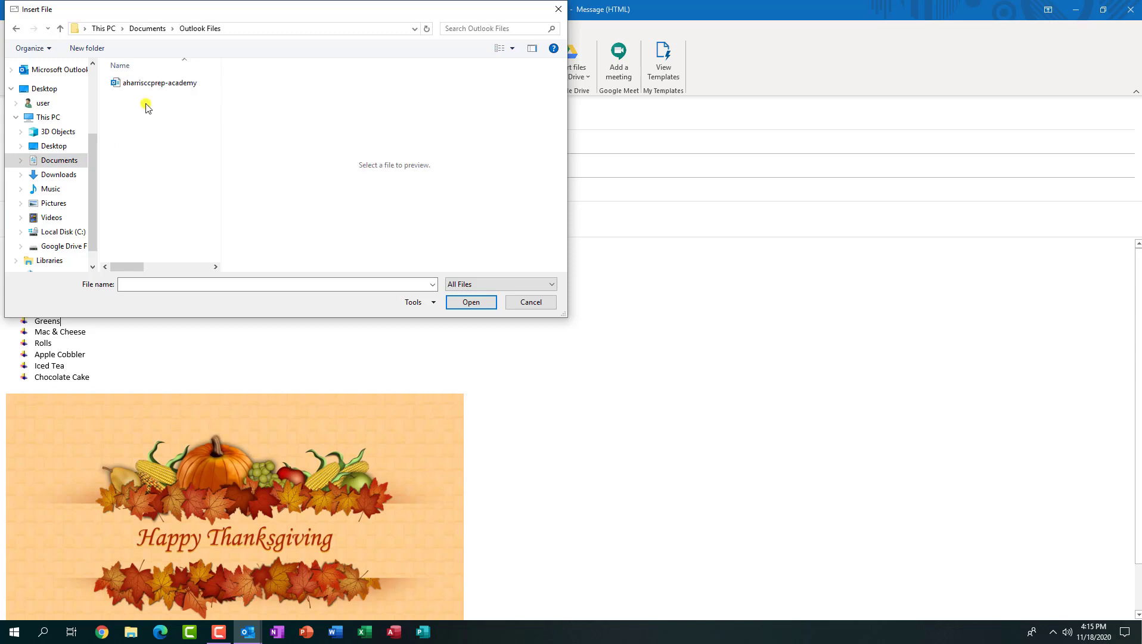
left_click(144, 89)
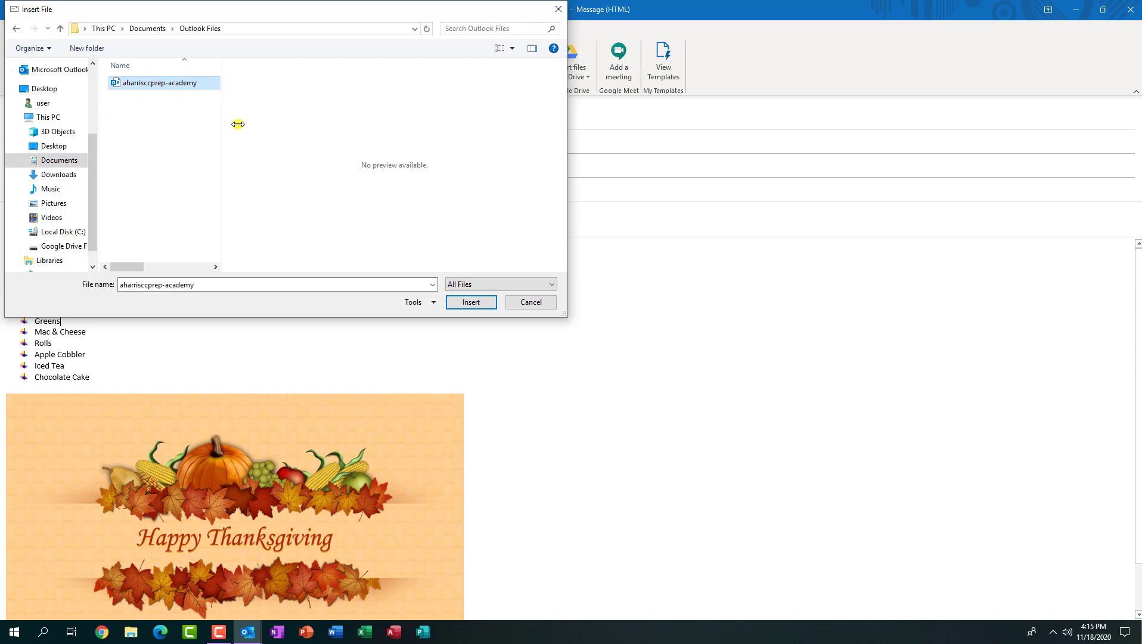
left_click(476, 303)
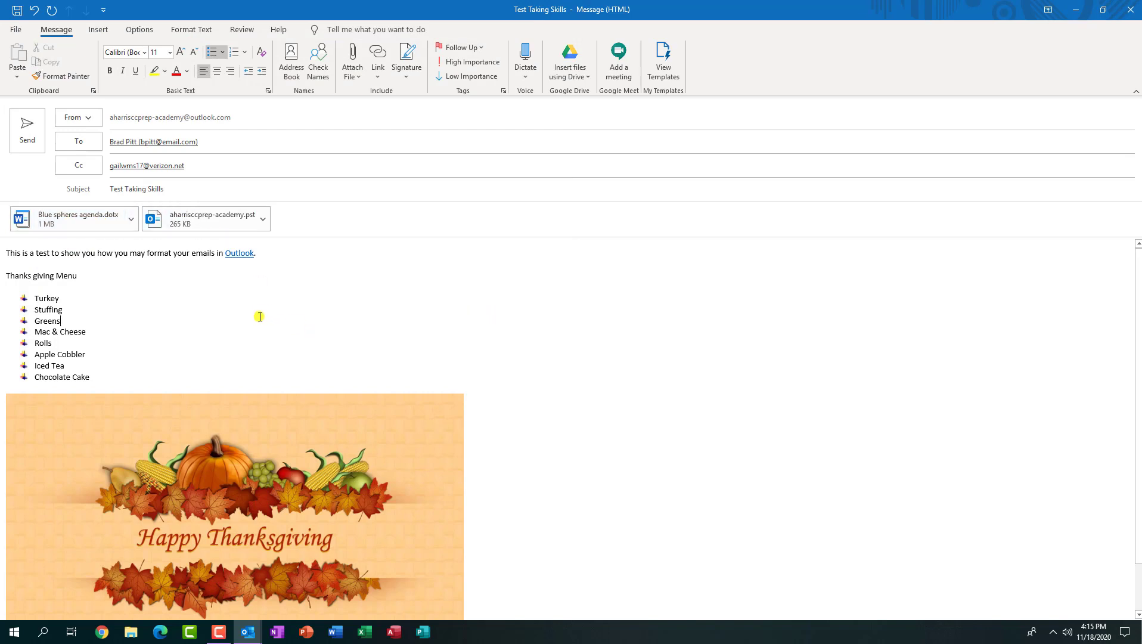
Step: Create a new e-mail signature named Test Signature
left_click(406, 78)
left_click(426, 108)
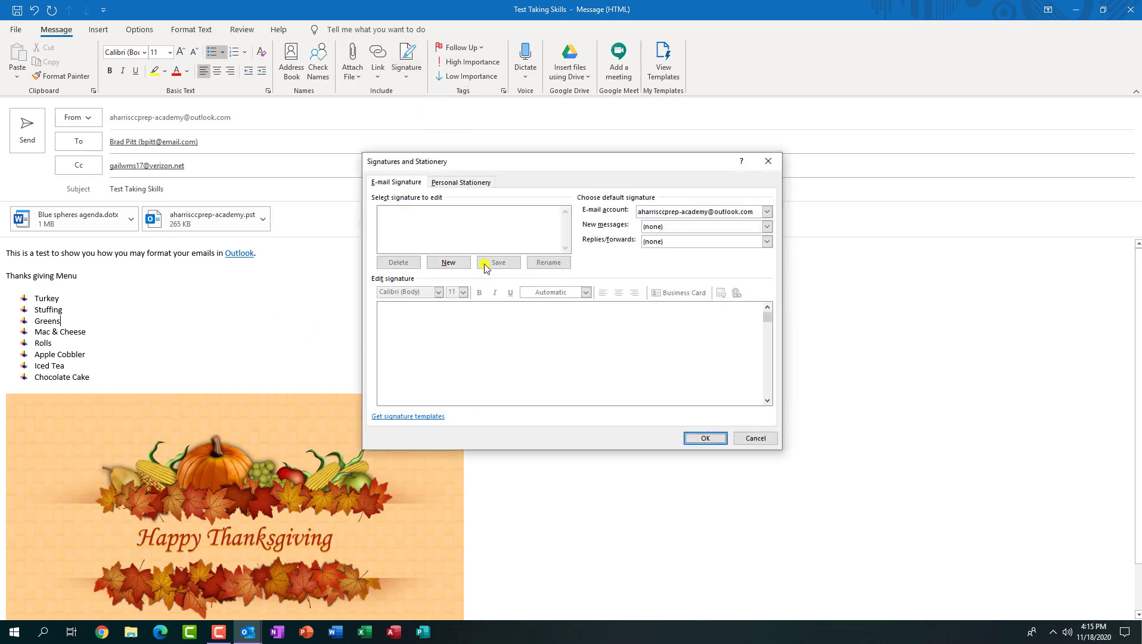
left_click(451, 262)
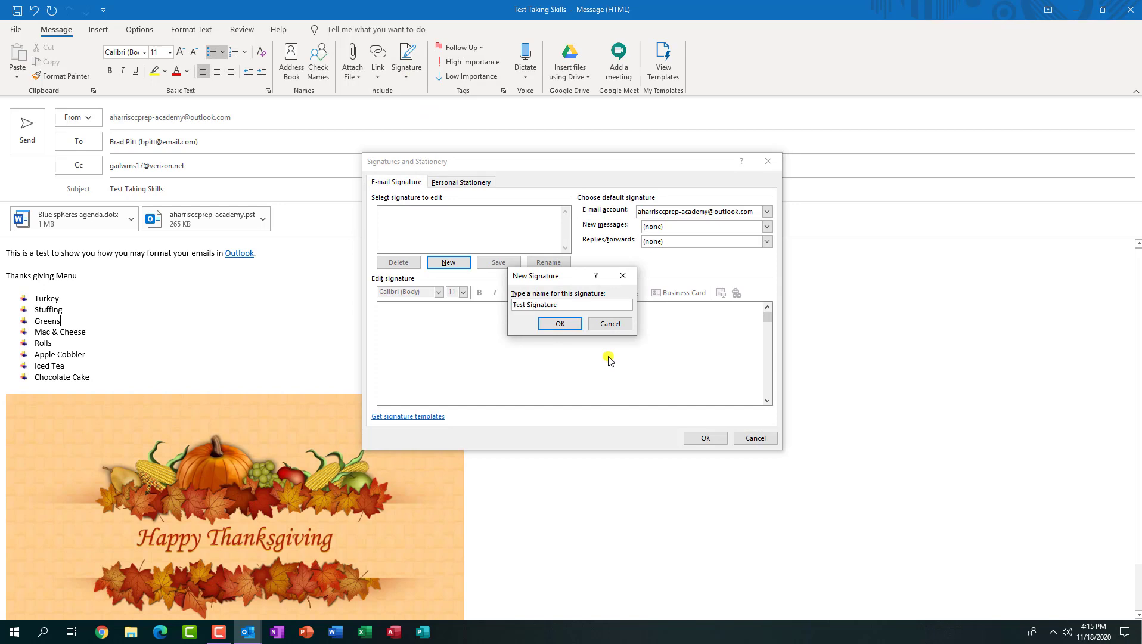
left_click(571, 327)
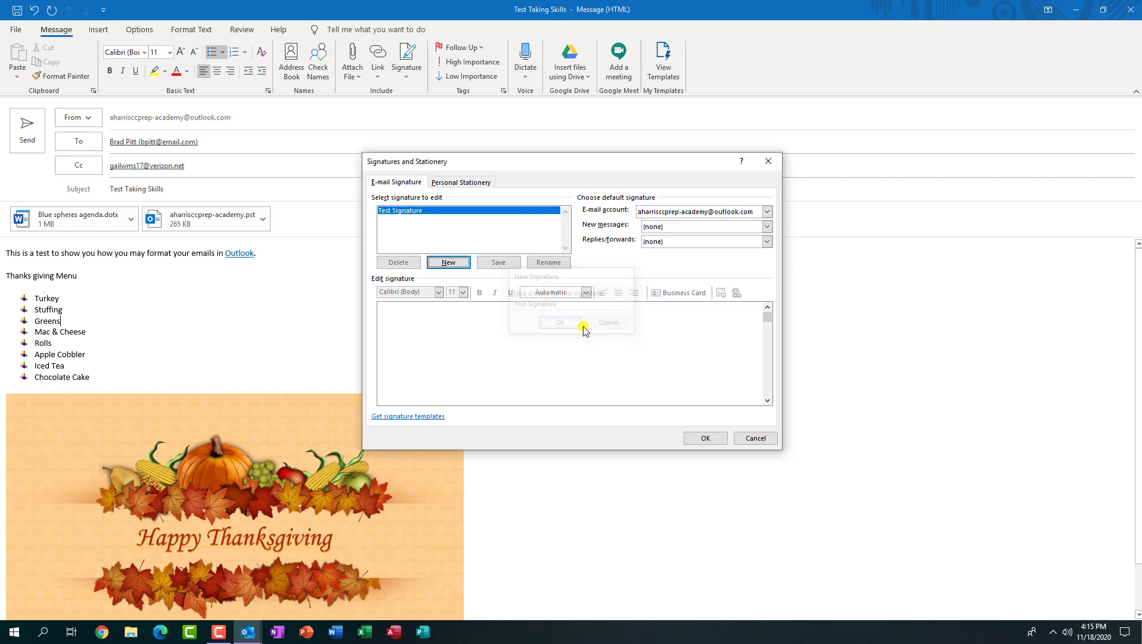
Step: Choose the first e-mail account for the signature and enter the sender's full name, "Test Outlook" and the academy's web address on three lines
left_click(767, 213)
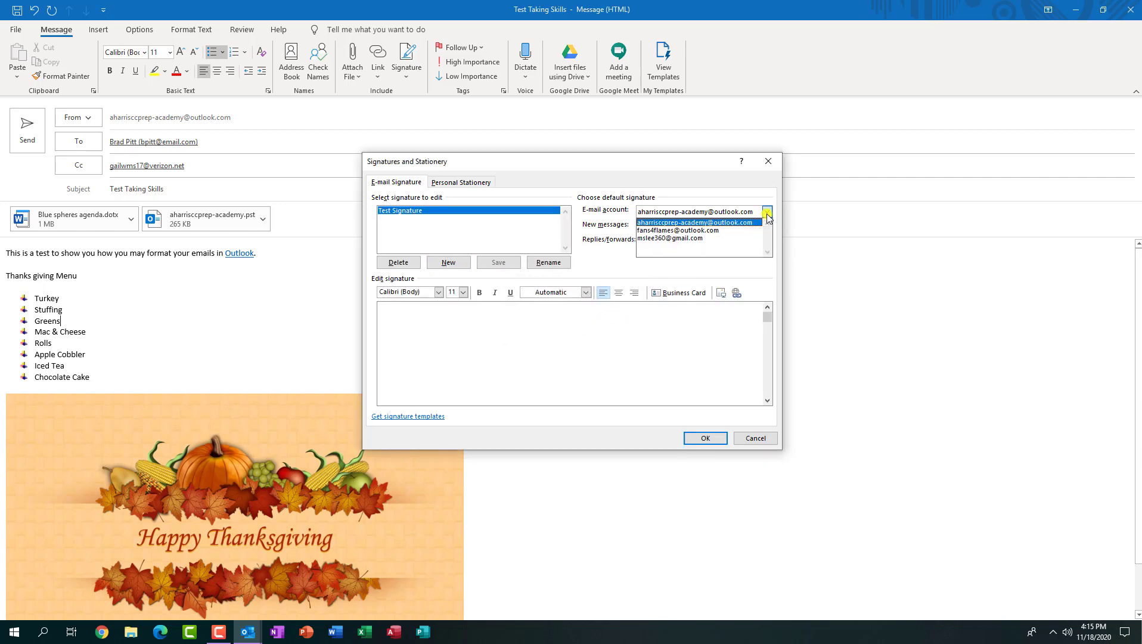
left_click(691, 222)
left_click(397, 309)
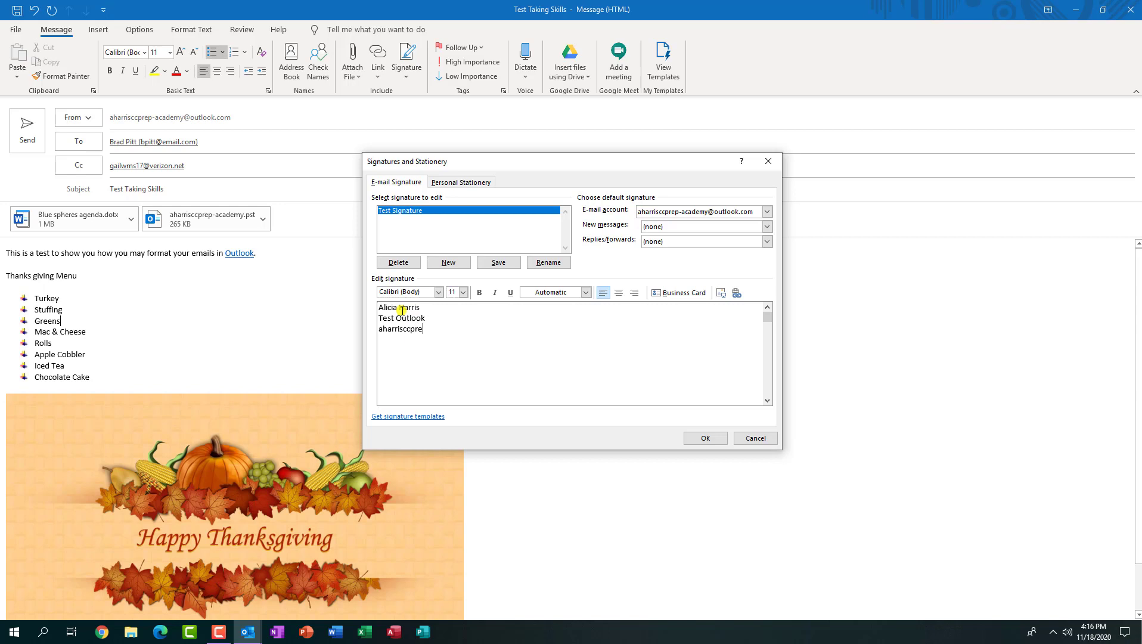
type("-academy.org")
Step: Format all three signature lines in Arial Rounded MT Bold, size 12, in purple
left_click_drag(379, 310, 485, 333)
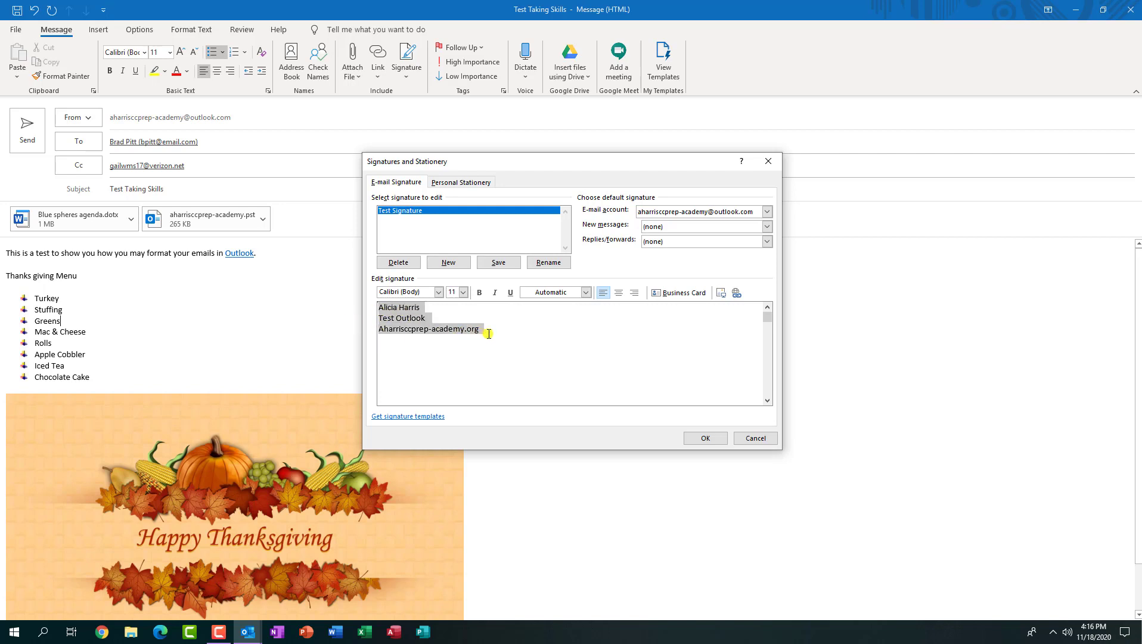
left_click(438, 292)
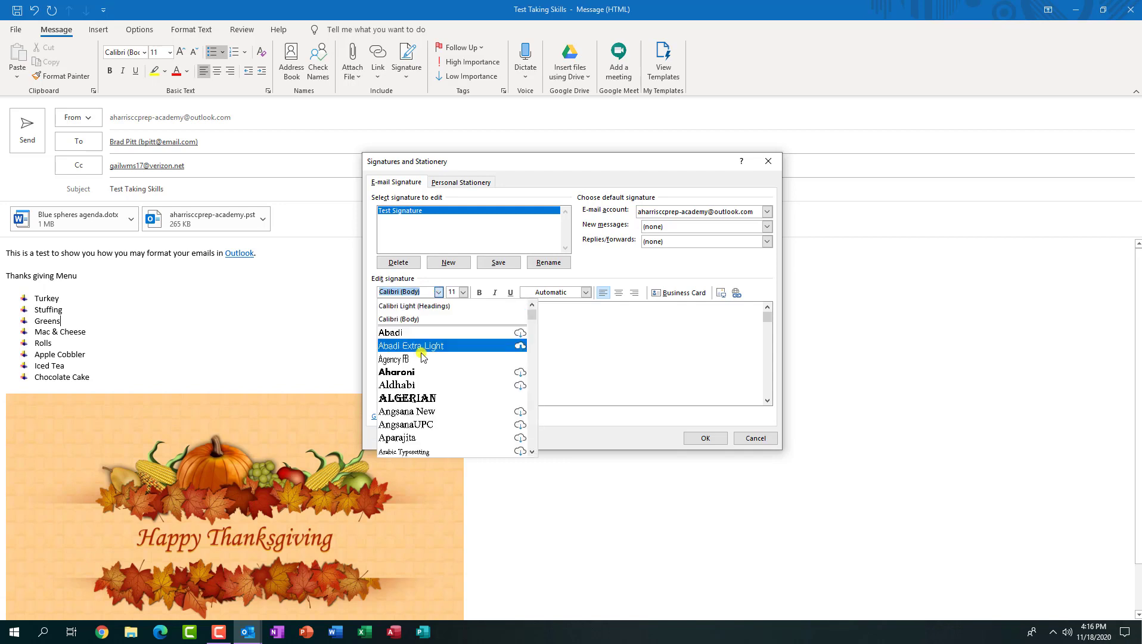
scroll(419, 375, "down", 3)
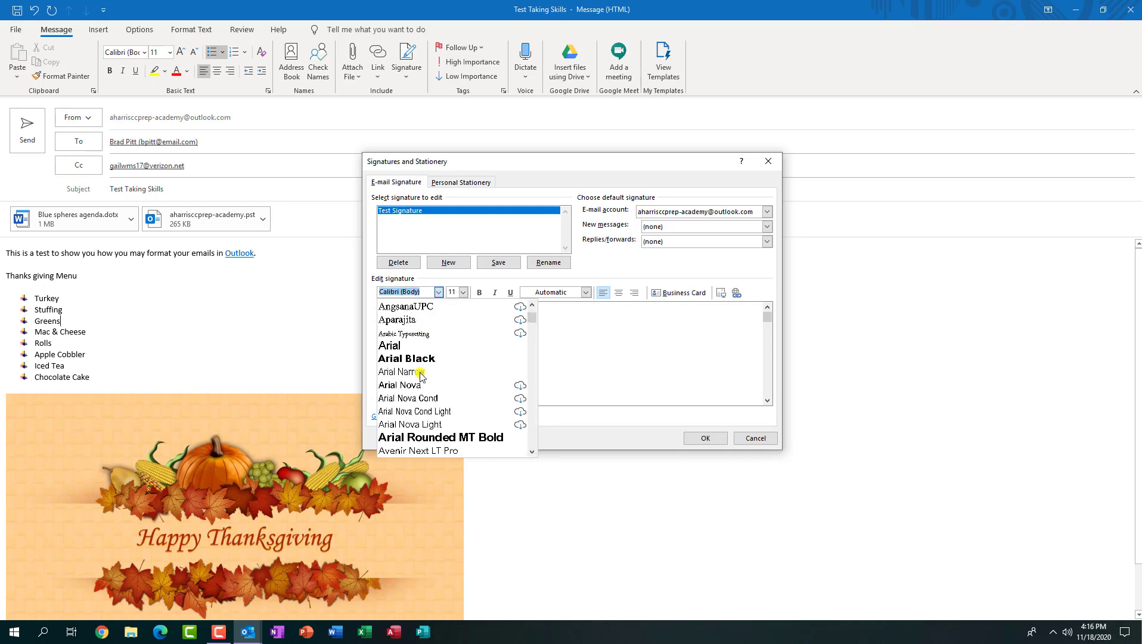
left_click(439, 436)
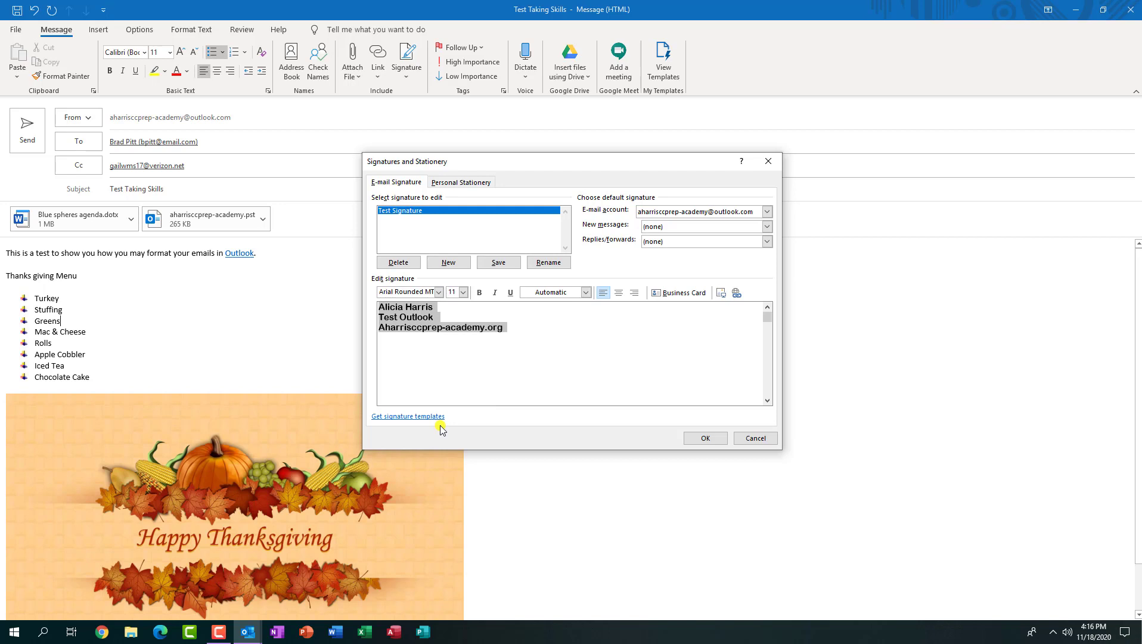
left_click(463, 292)
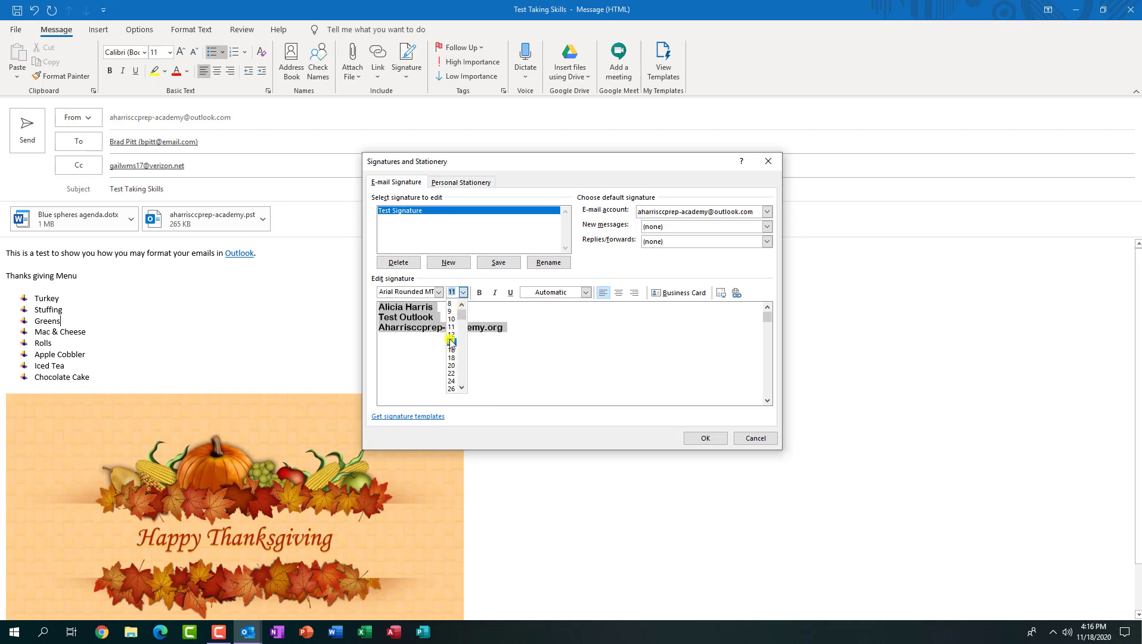
left_click(451, 335)
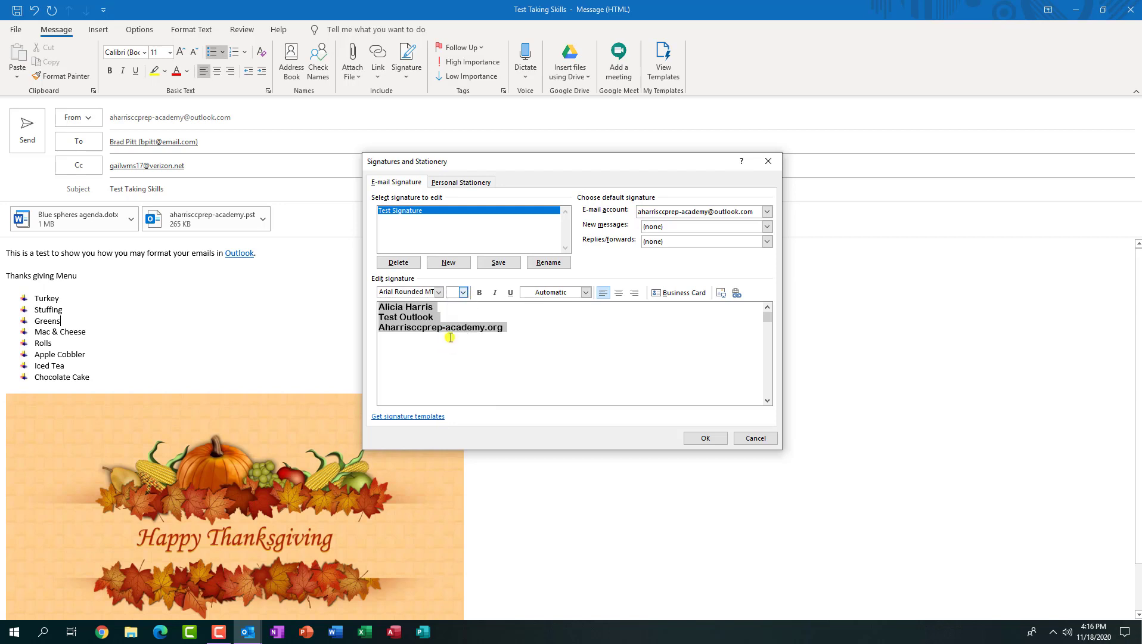
left_click(589, 292)
left_click(615, 423)
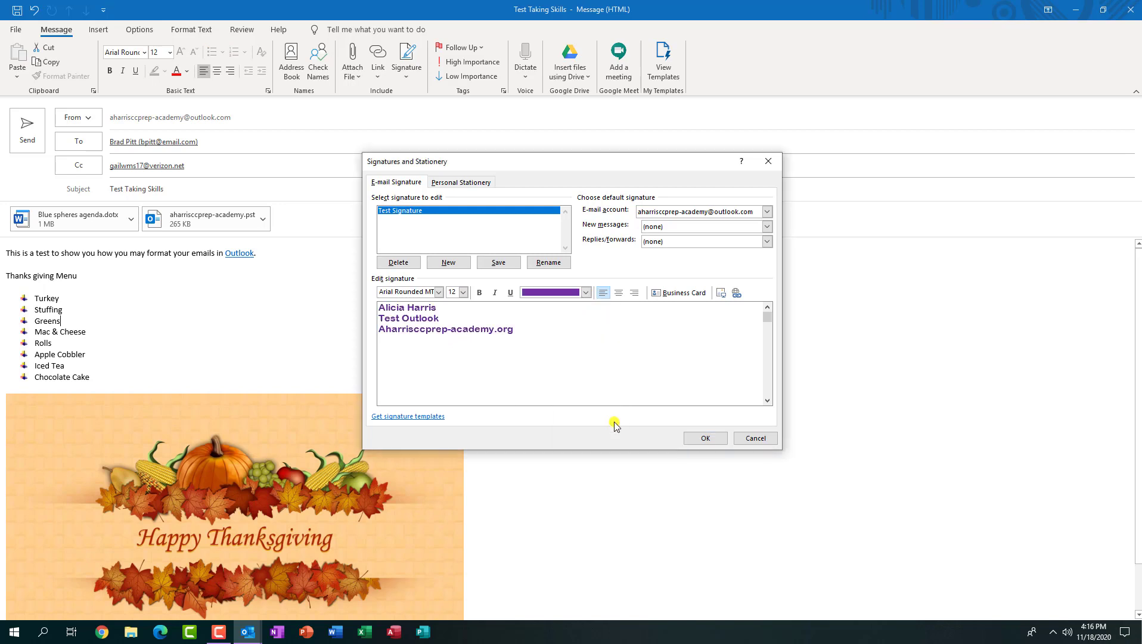
left_click(550, 381)
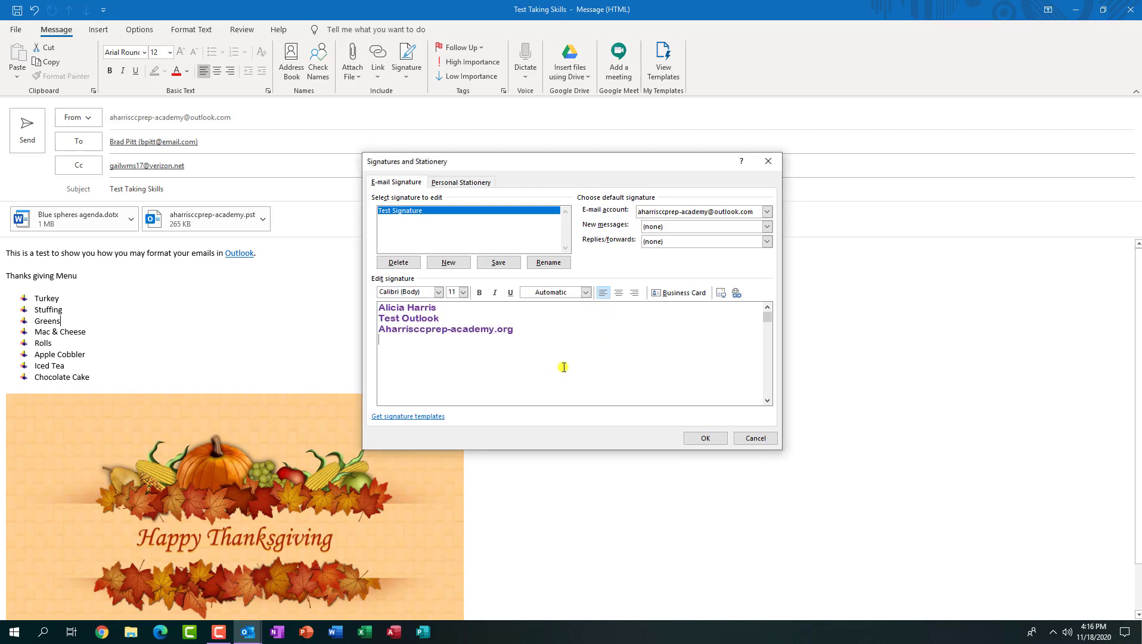
Step: Try center and right alignment on the signature lines and return them to left alignment
left_click_drag(516, 329, 361, 309)
left_click(618, 292)
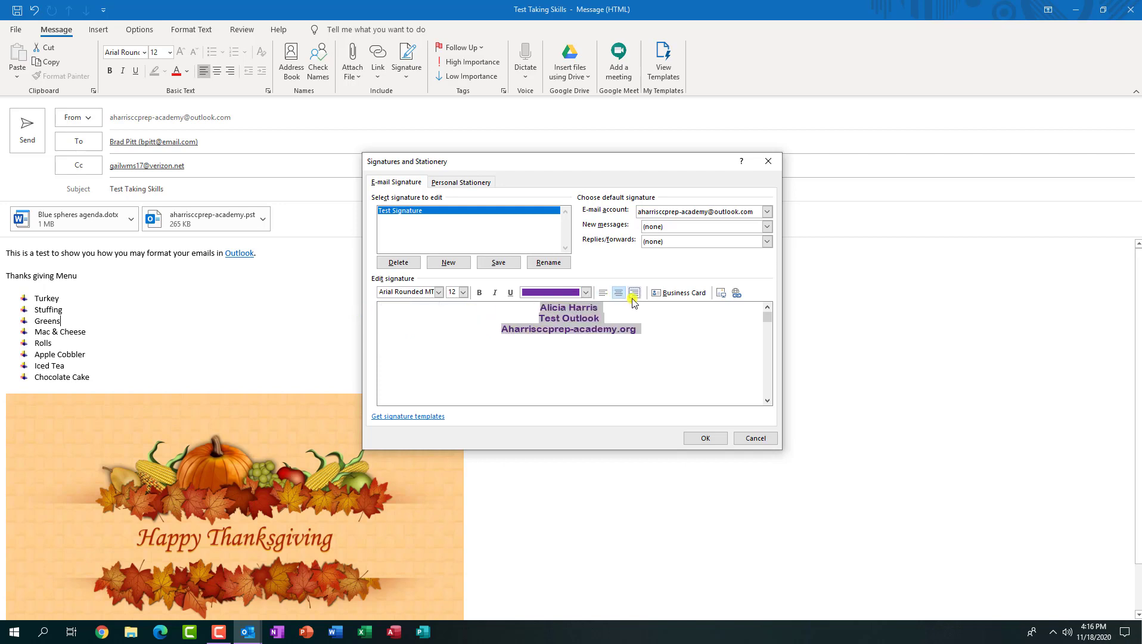
left_click(634, 294)
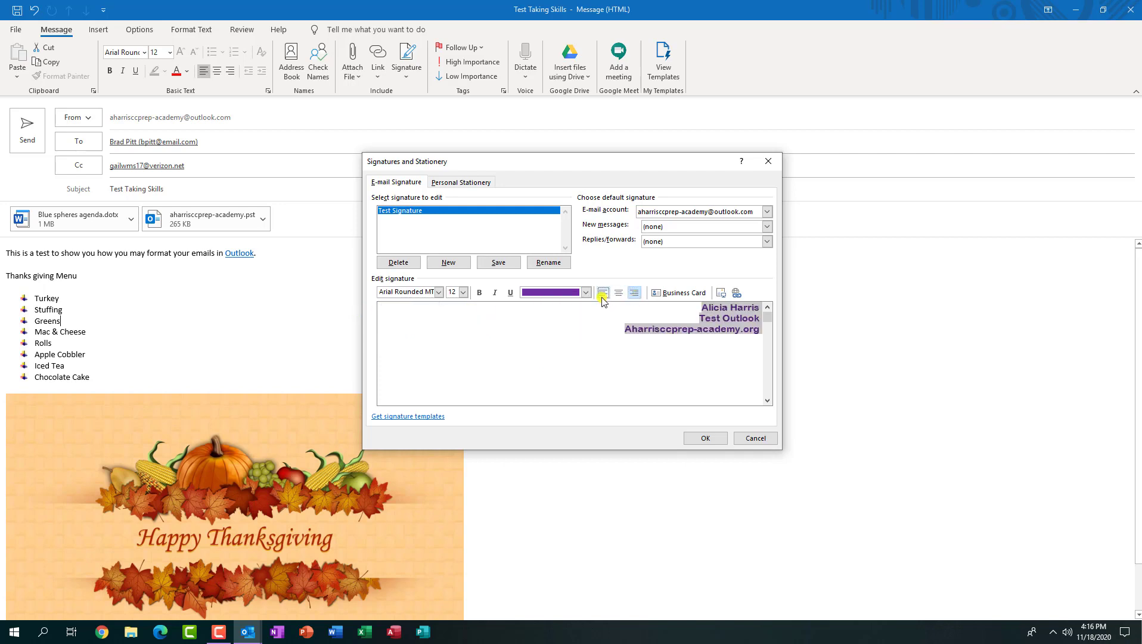
left_click(601, 293)
left_click(617, 352)
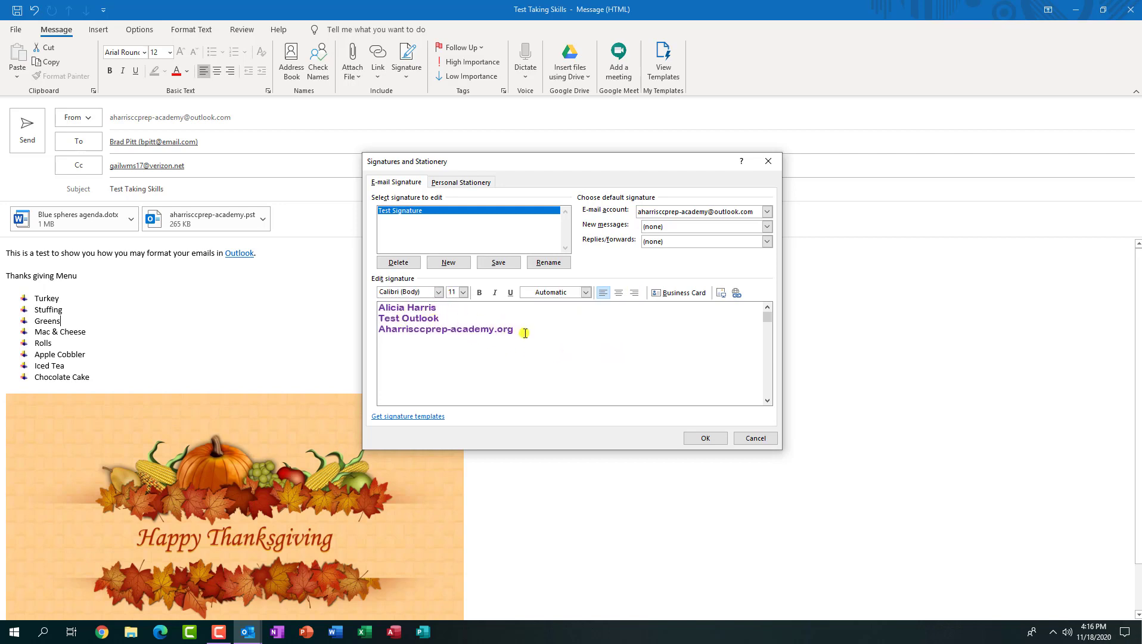
Step: Make the signature's web address line bold and underline the Test Outlook line
left_click_drag(519, 330, 379, 330)
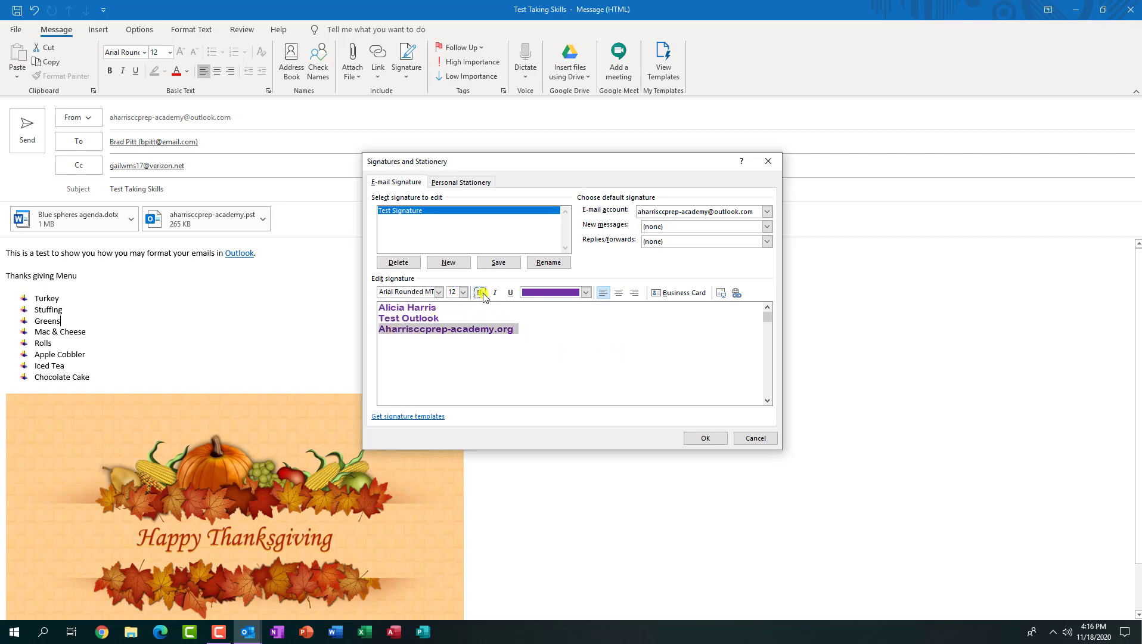
left_click(481, 293)
left_click_drag(441, 318, 382, 308)
left_click(511, 293)
Step: Italicize the name line of the signature and save the signature settings
left_click(441, 319)
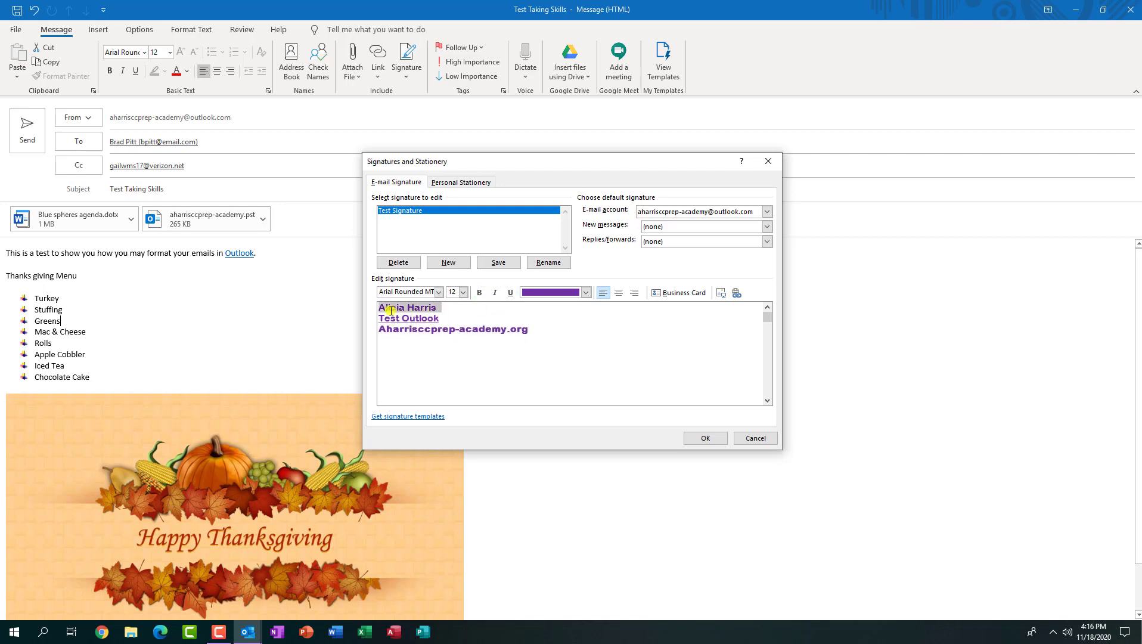
left_click(497, 292)
left_click(589, 340)
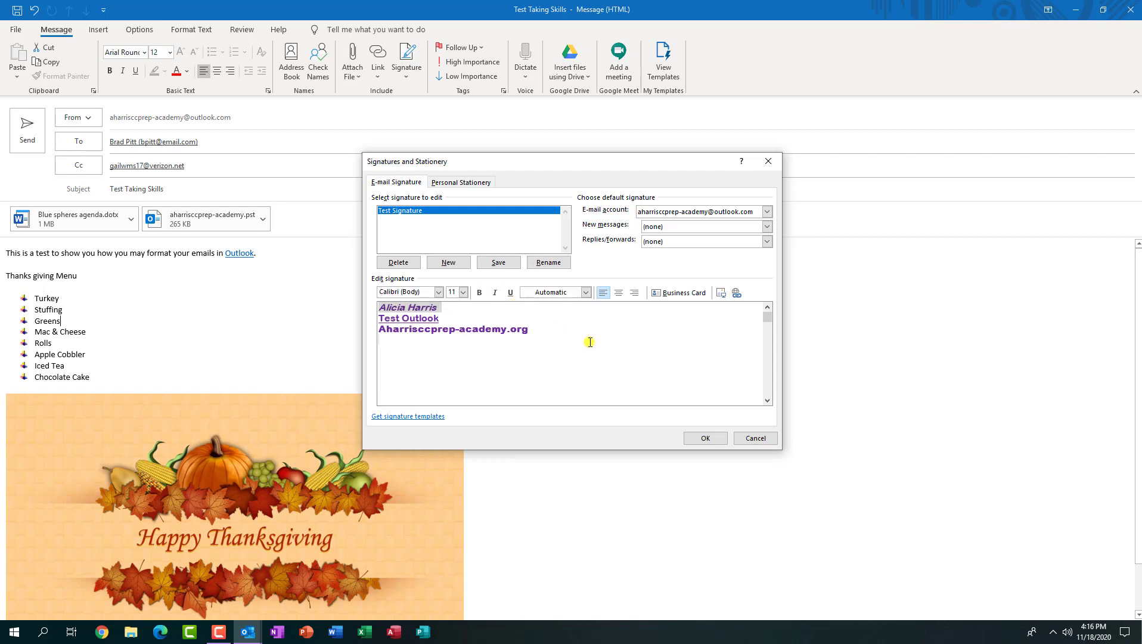
left_click(708, 438)
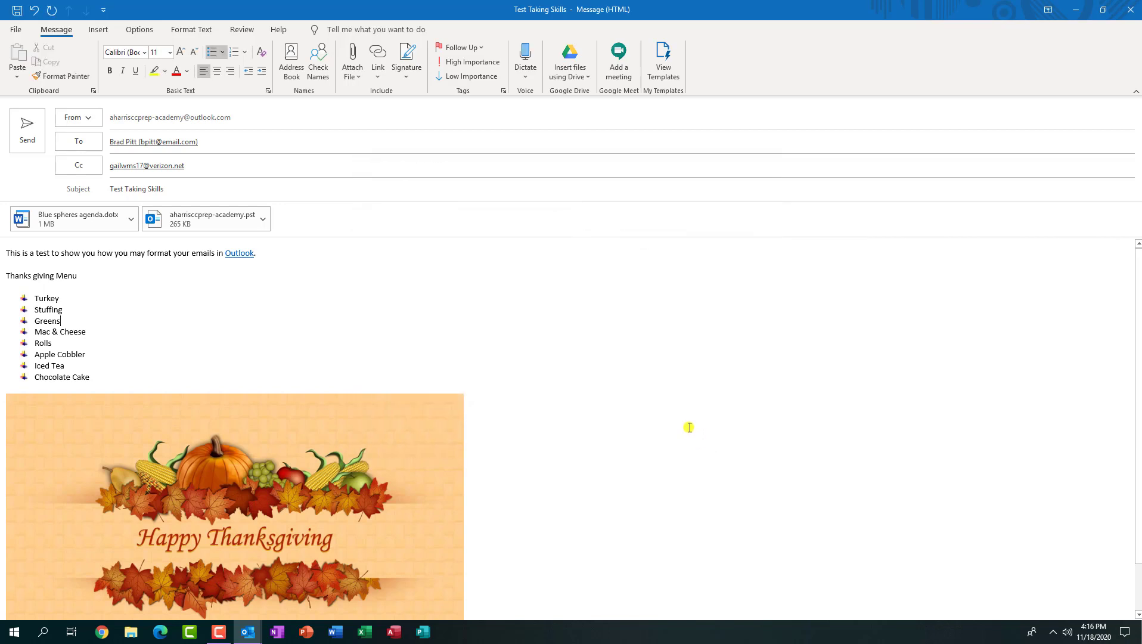
Step: Add a new line below the Thanksgiving picture and insert the Test Signature there
scroll(680, 412, "down", 2)
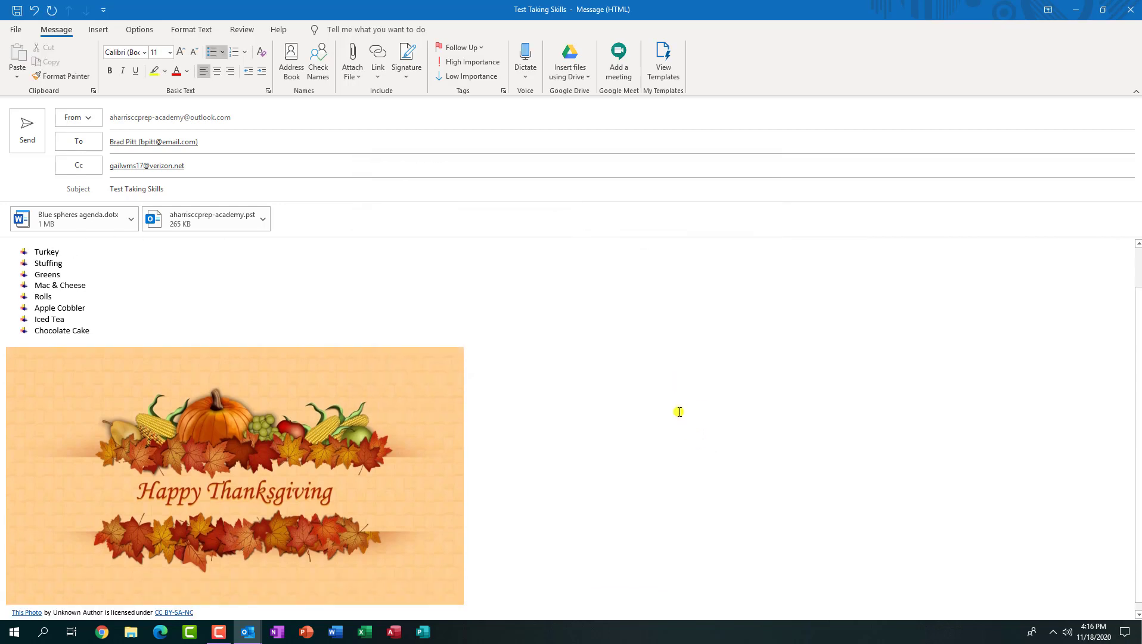
left_click(578, 540)
key("Return")
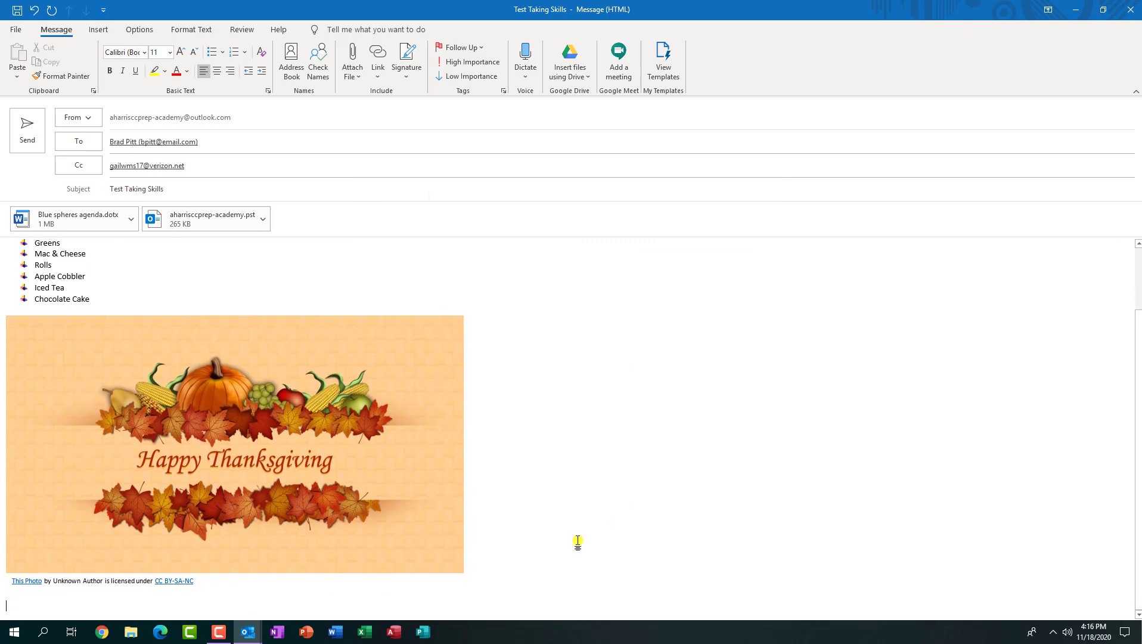
left_click(406, 80)
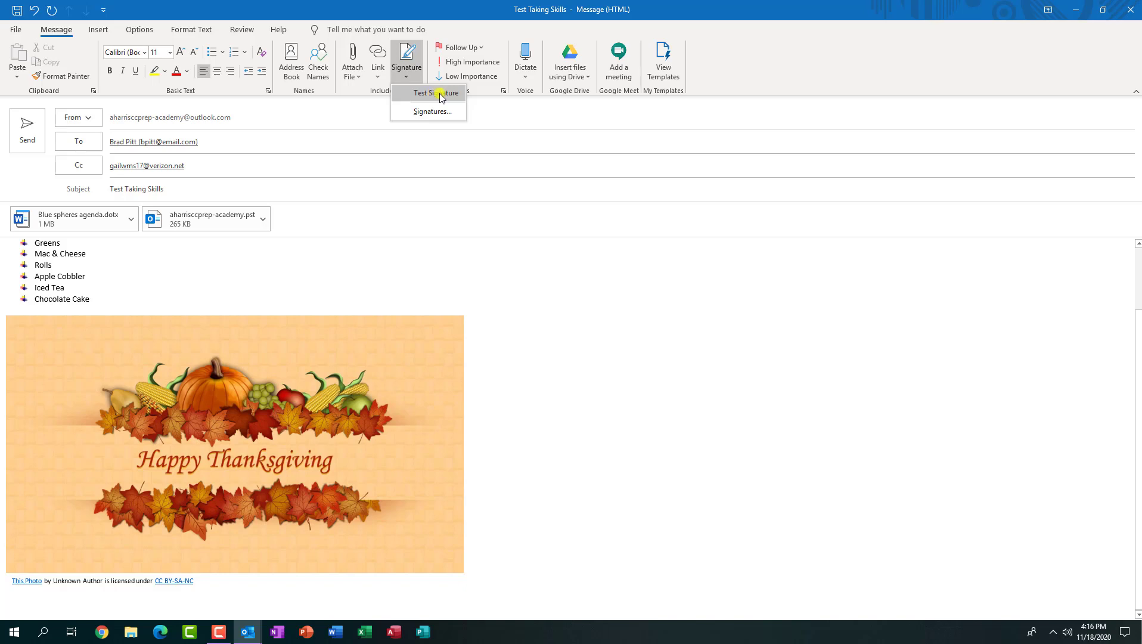
left_click(437, 93)
scroll(657, 389, "down", 1)
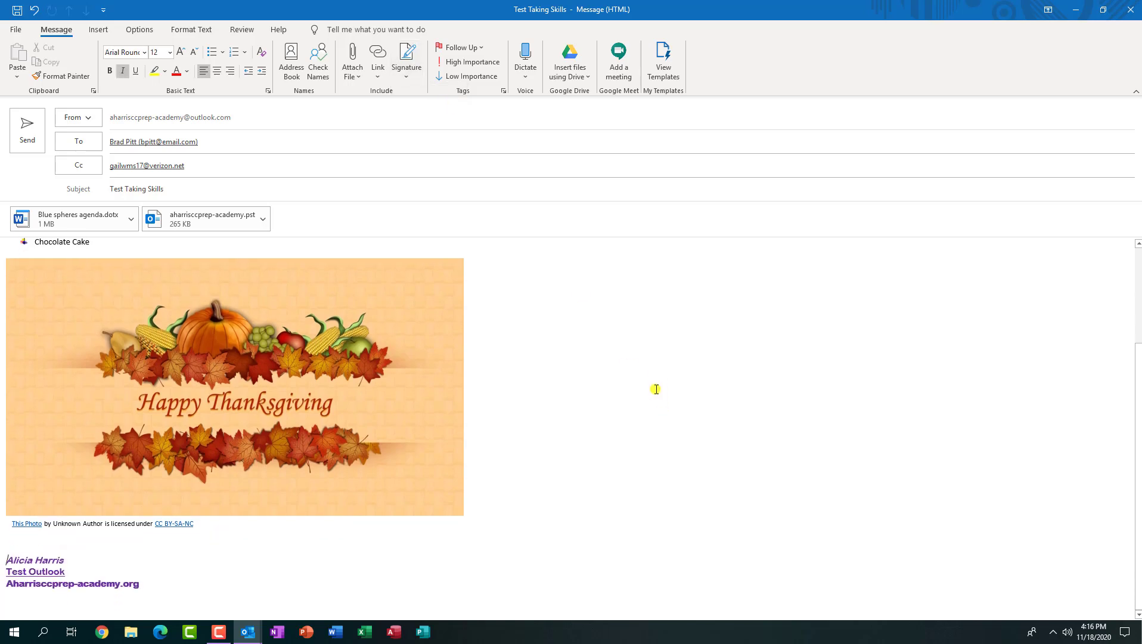
scroll(656, 389, "up", 4)
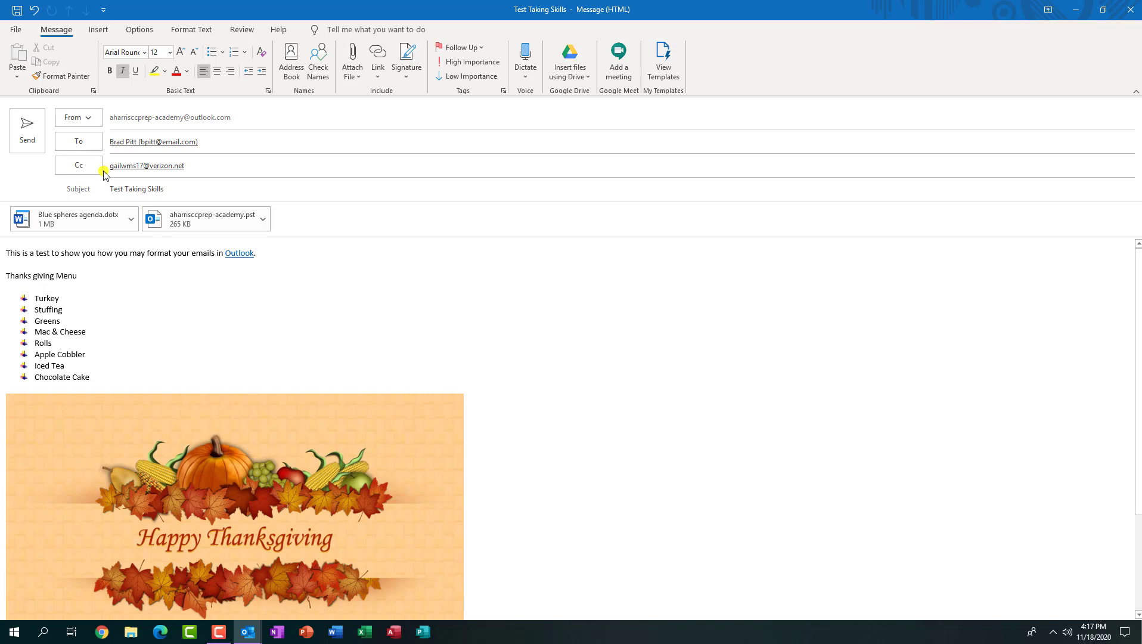
Step: Show the message's Bcc field and add the suggested Gmail contact as a blind copy recipient
left_click(140, 31)
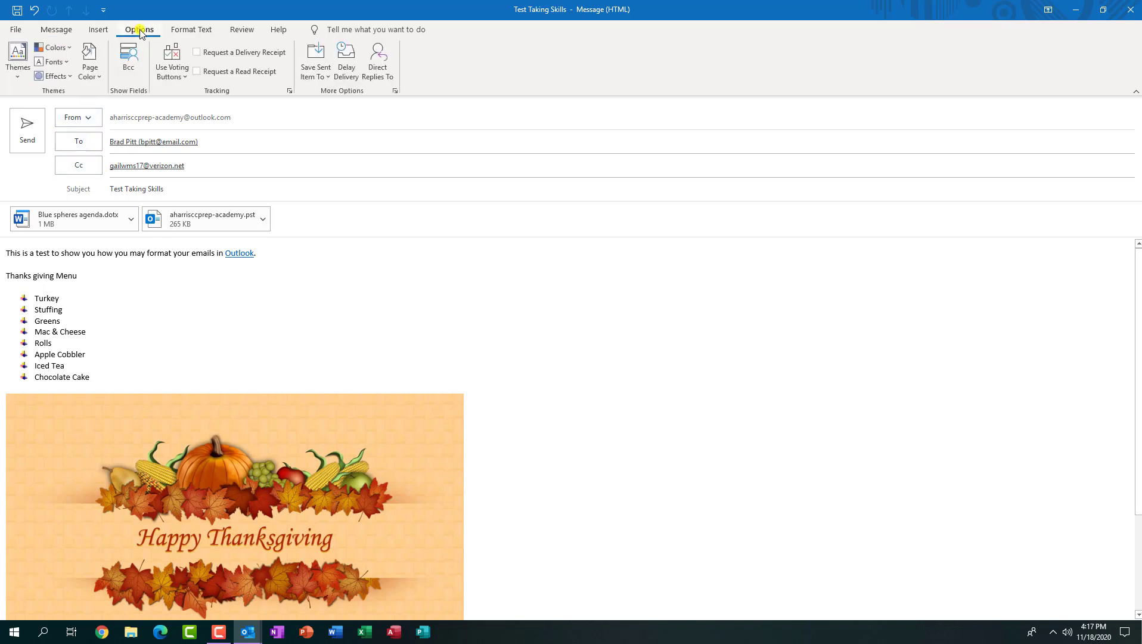
left_click(131, 62)
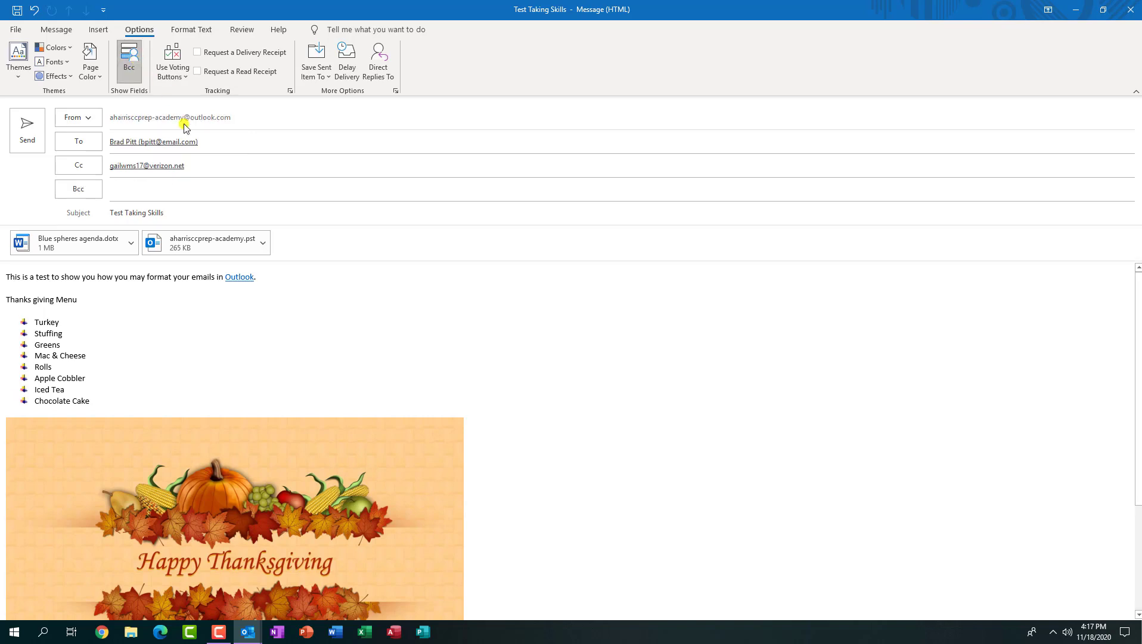
left_click(127, 192)
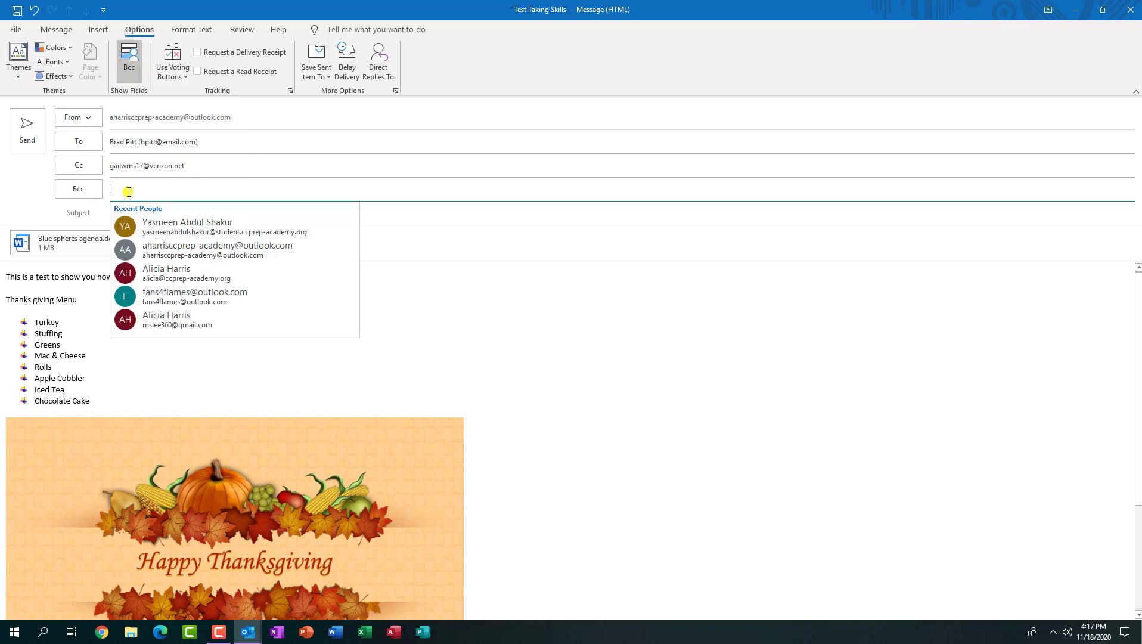
type("m")
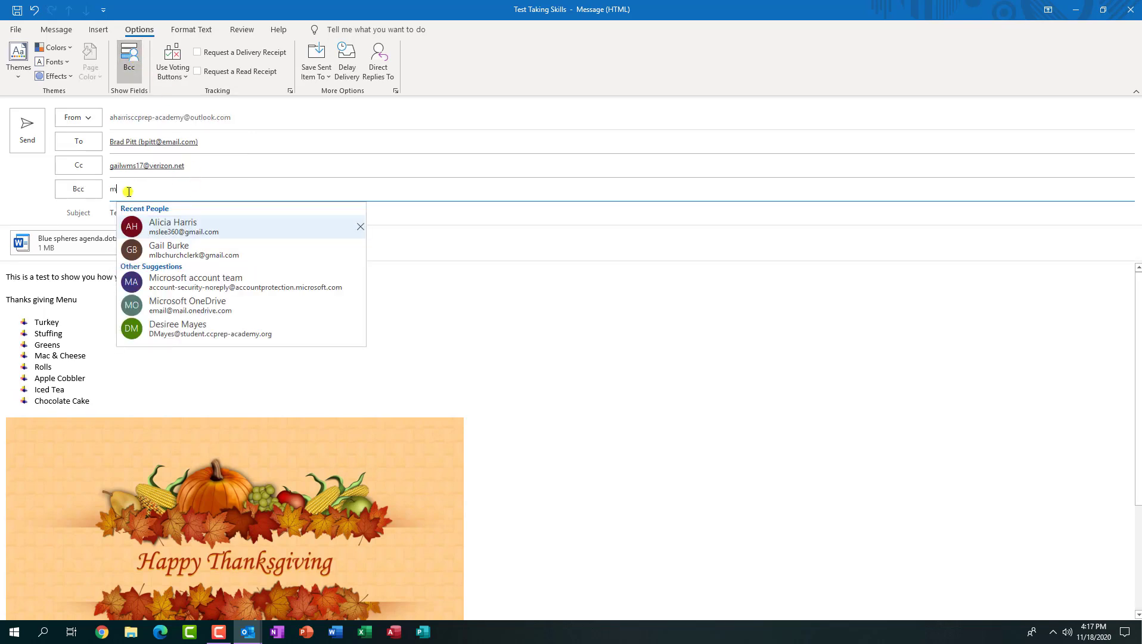
left_click(212, 227)
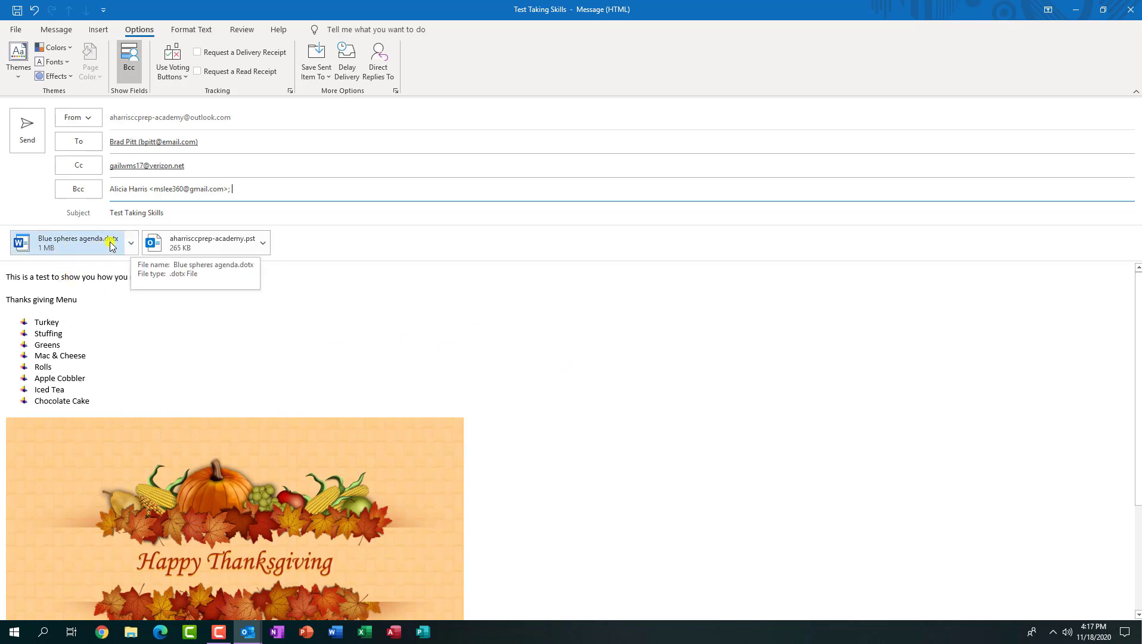
Step: Remove the Blue spheres agenda.dotx attachment from the message
left_click(132, 244)
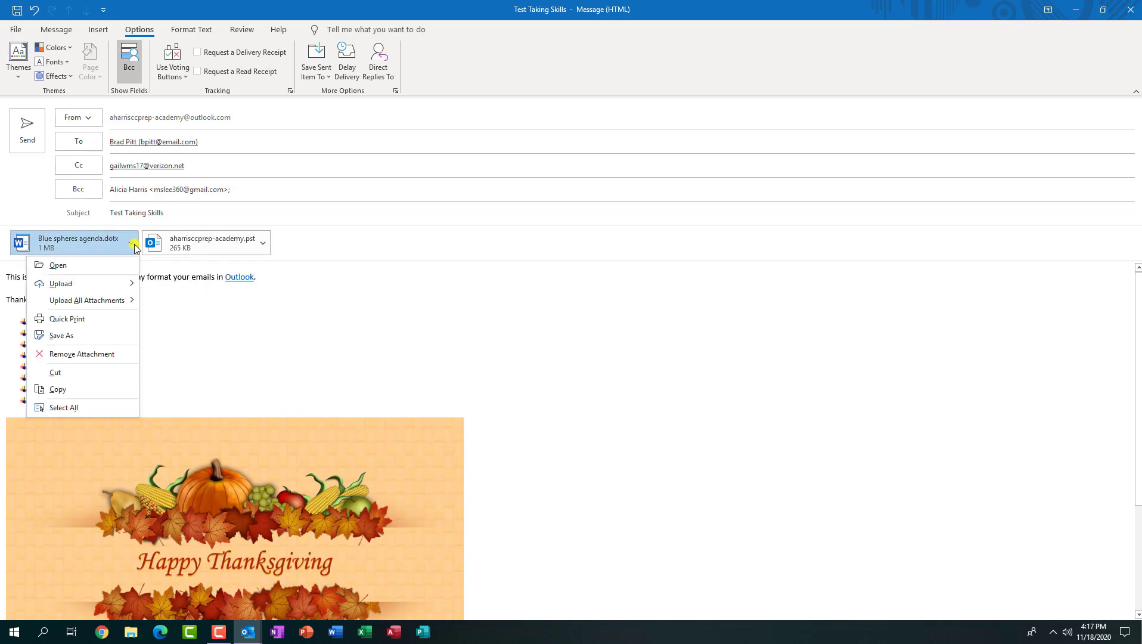
left_click(107, 359)
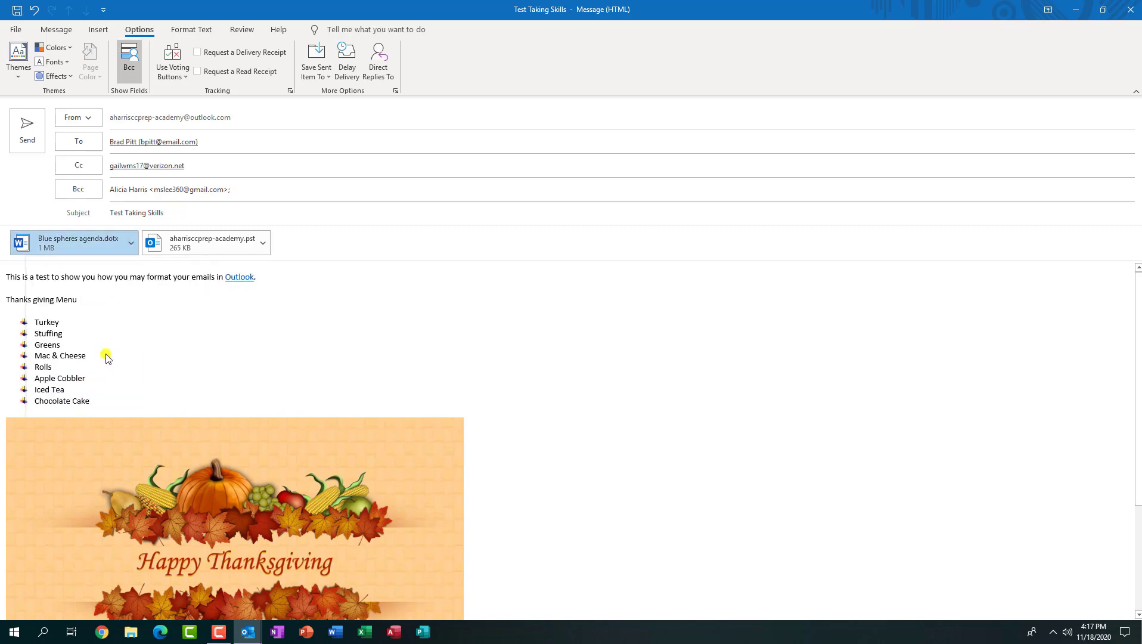
left_click(248, 367)
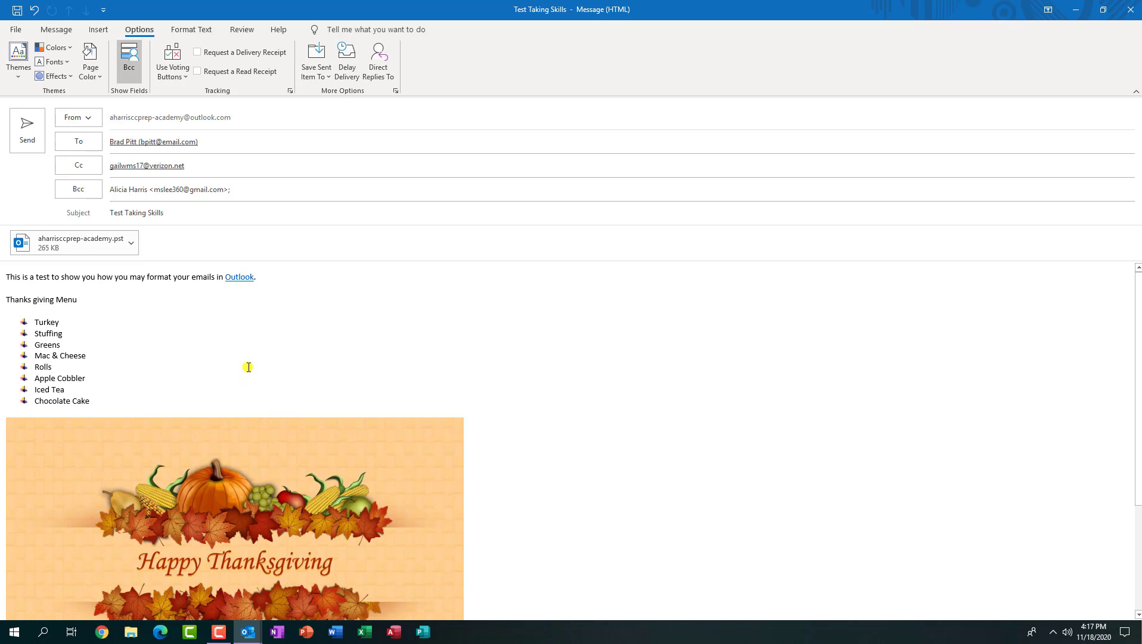
Step: Request delivery and read receipts for the message and add Yes;No;Maybe voting buttons
left_click(200, 53)
left_click(171, 78)
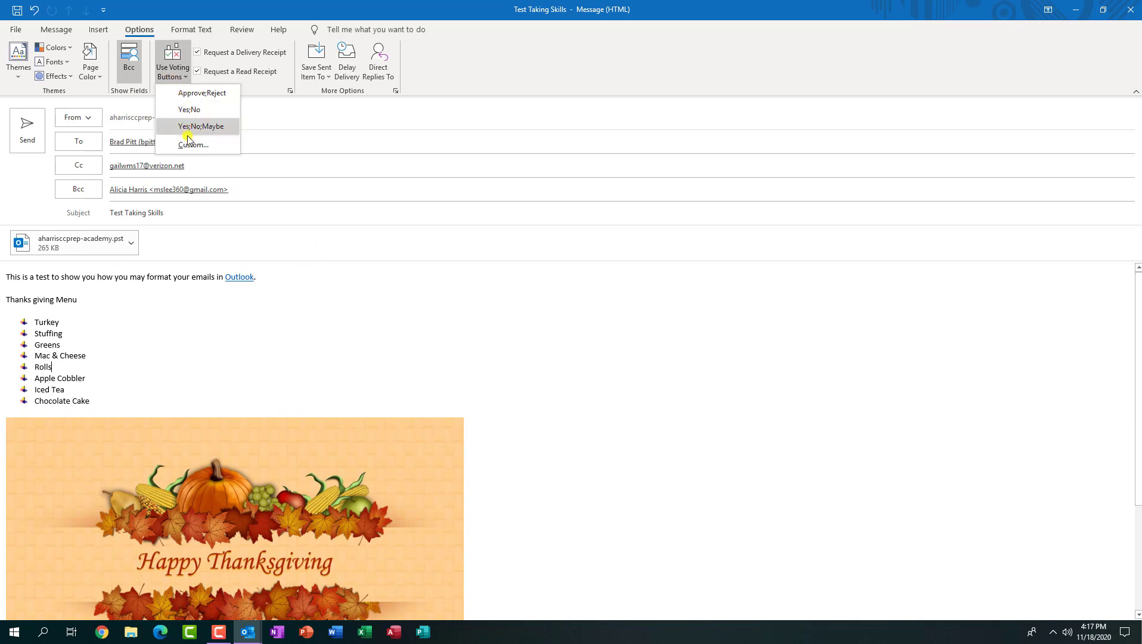
left_click(199, 115)
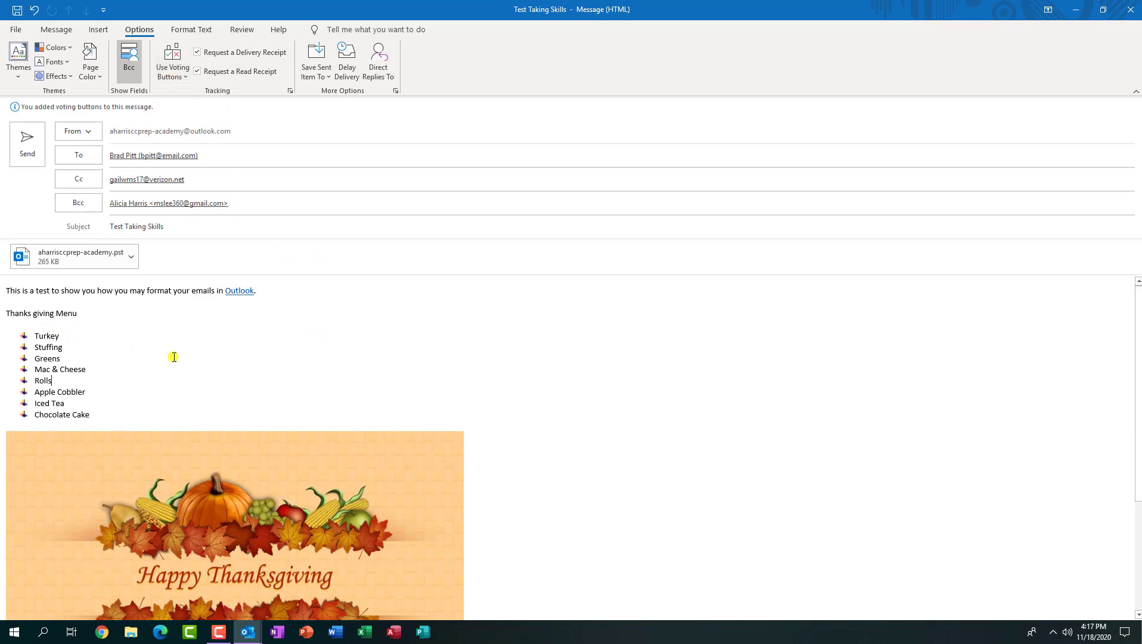
Step: Change the message's style set to the second built-in style in the first row
left_click(56, 29)
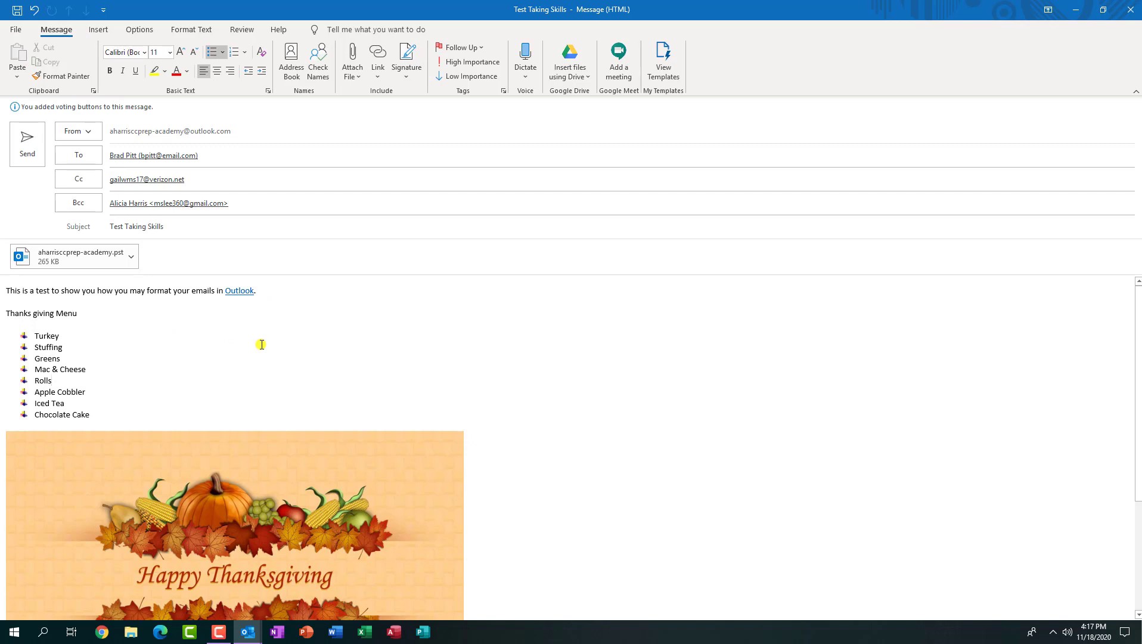
left_click(199, 34)
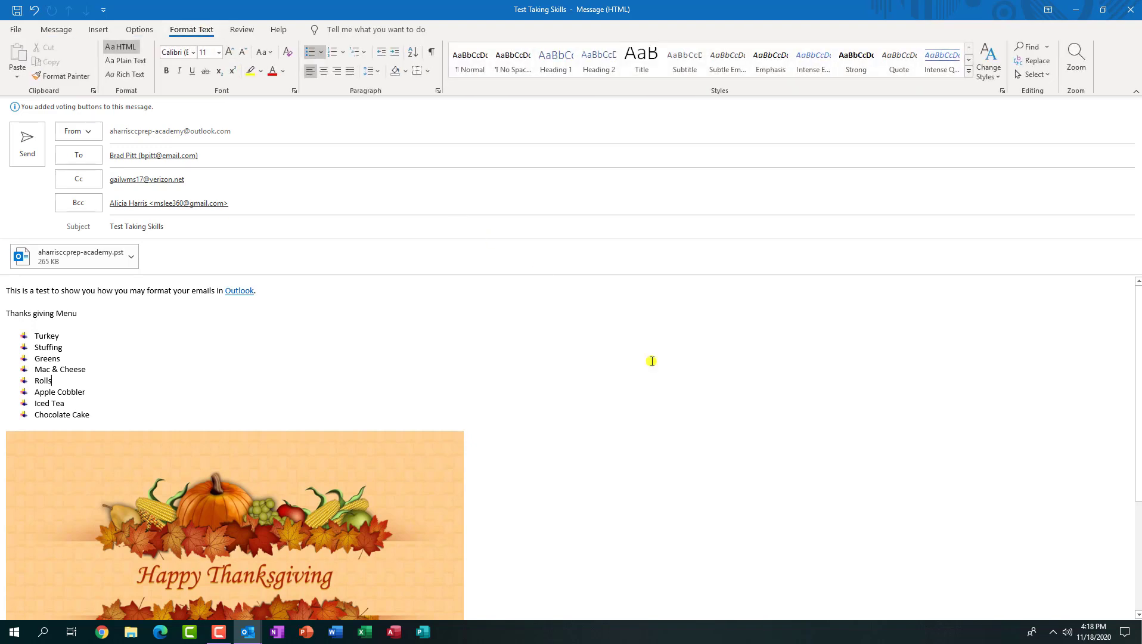
left_click(1002, 84)
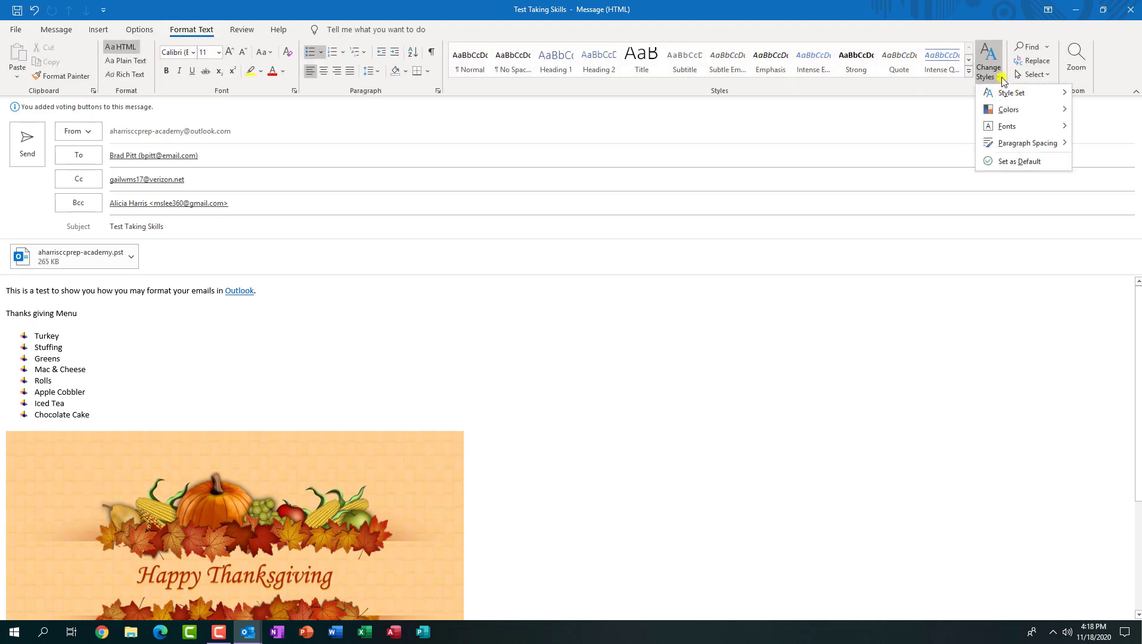
mouse_move(1002, 95)
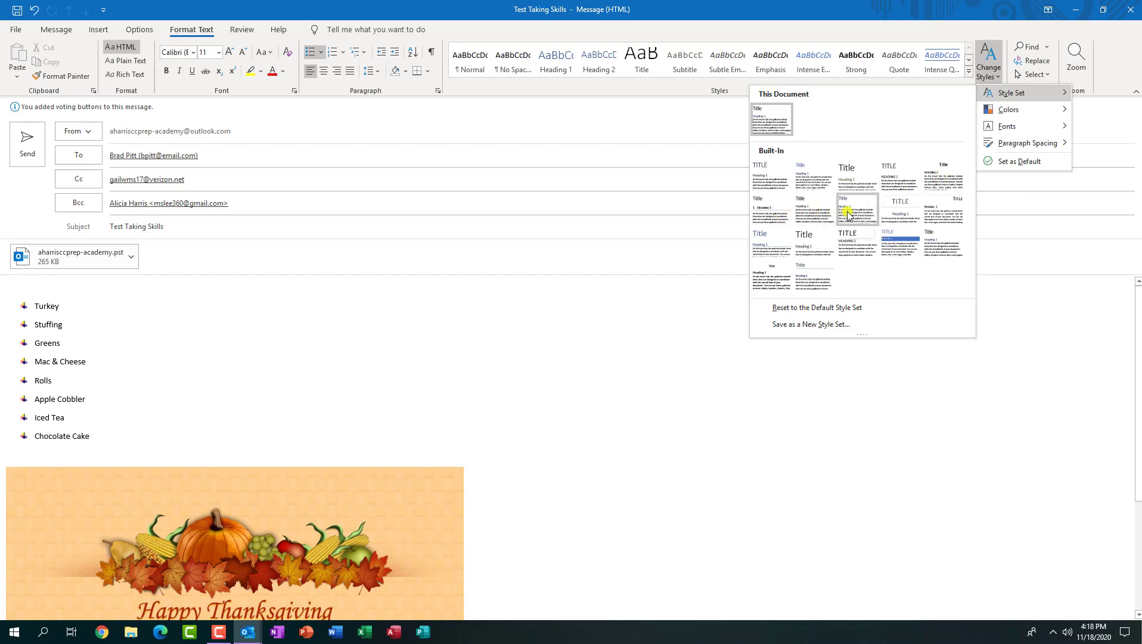
left_click(809, 174)
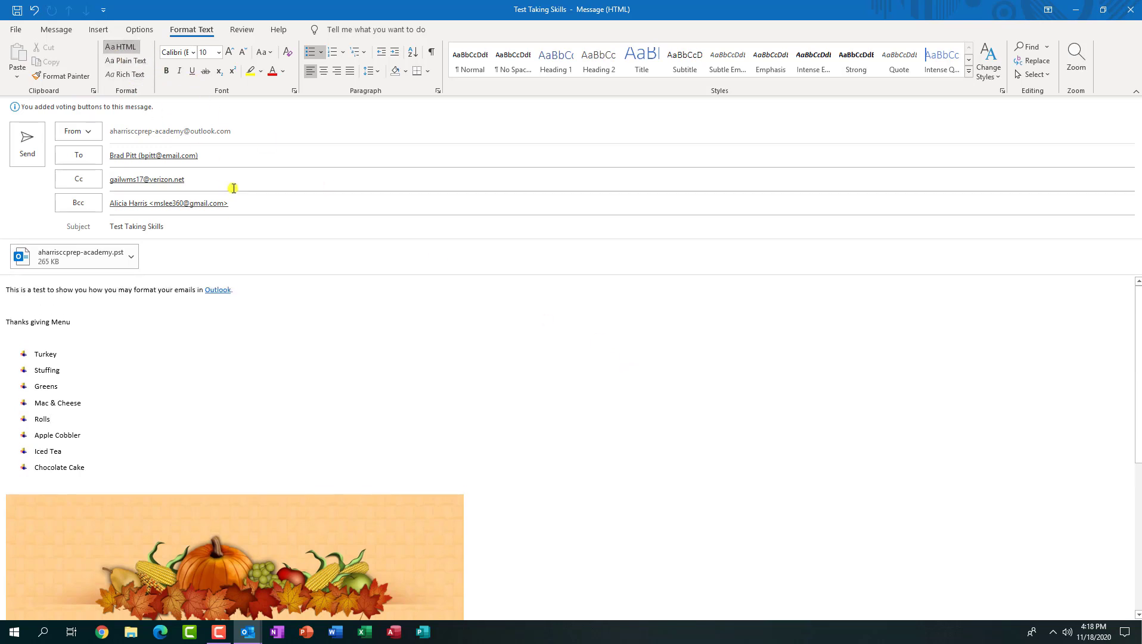
Step: Apply the Ion theme to the message and switch its color scheme to Green Yellow
left_click(141, 31)
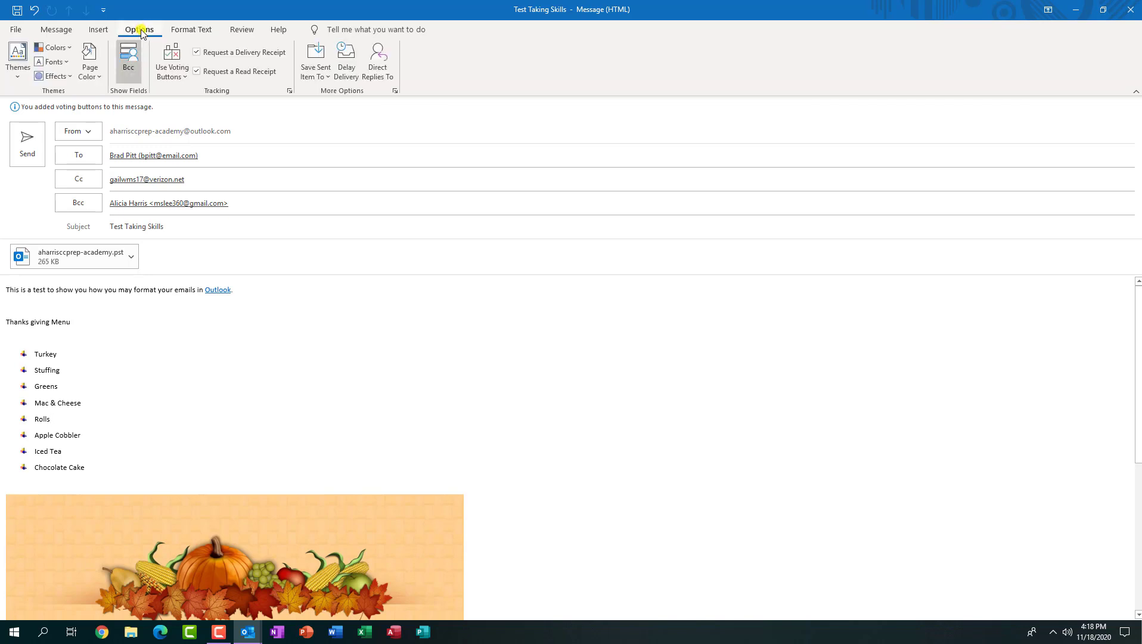
left_click(19, 76)
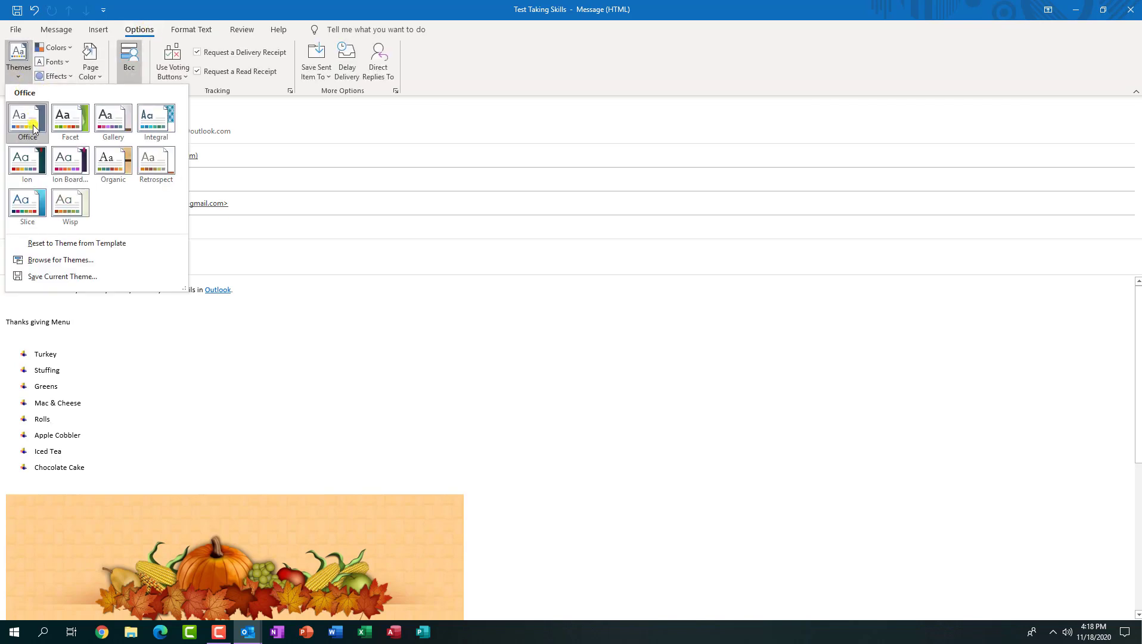
left_click(339, 347)
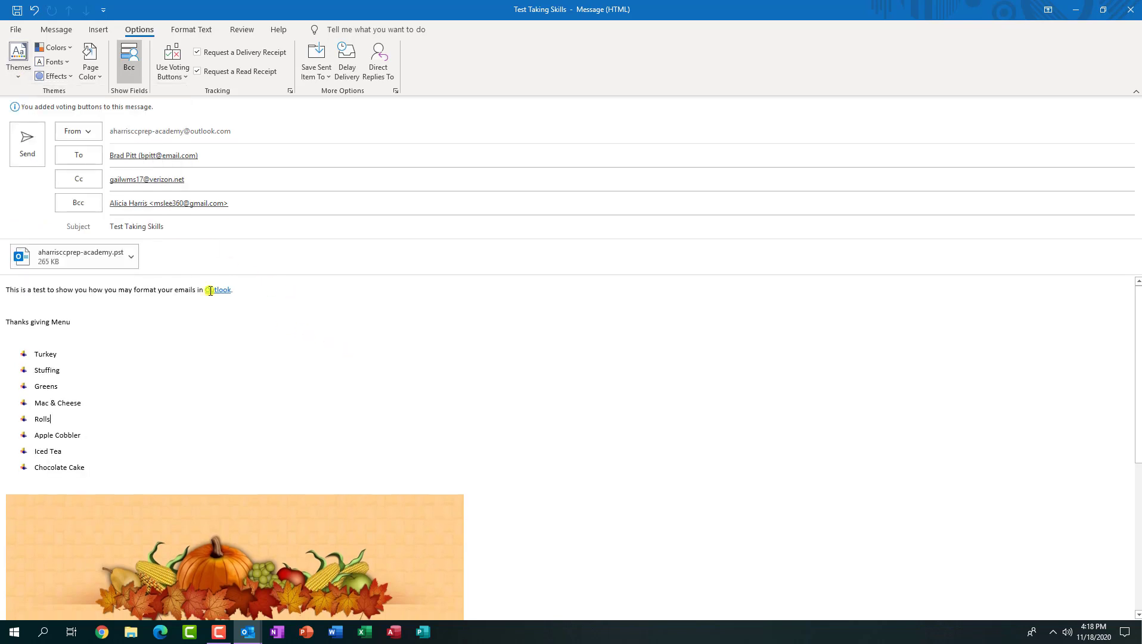
left_click(24, 76)
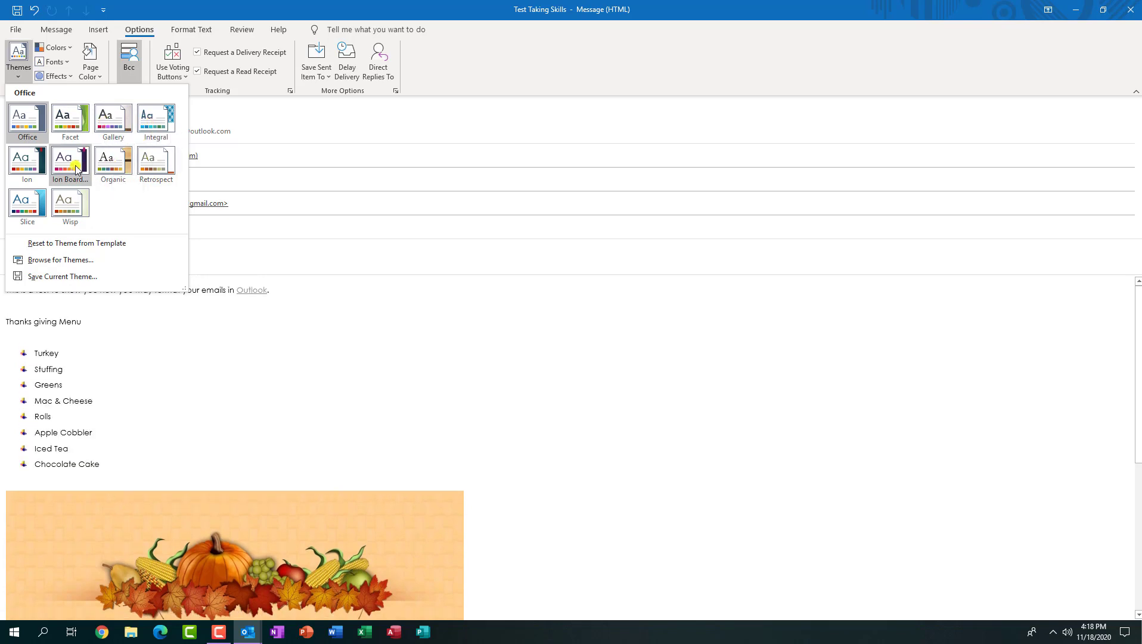
left_click(32, 173)
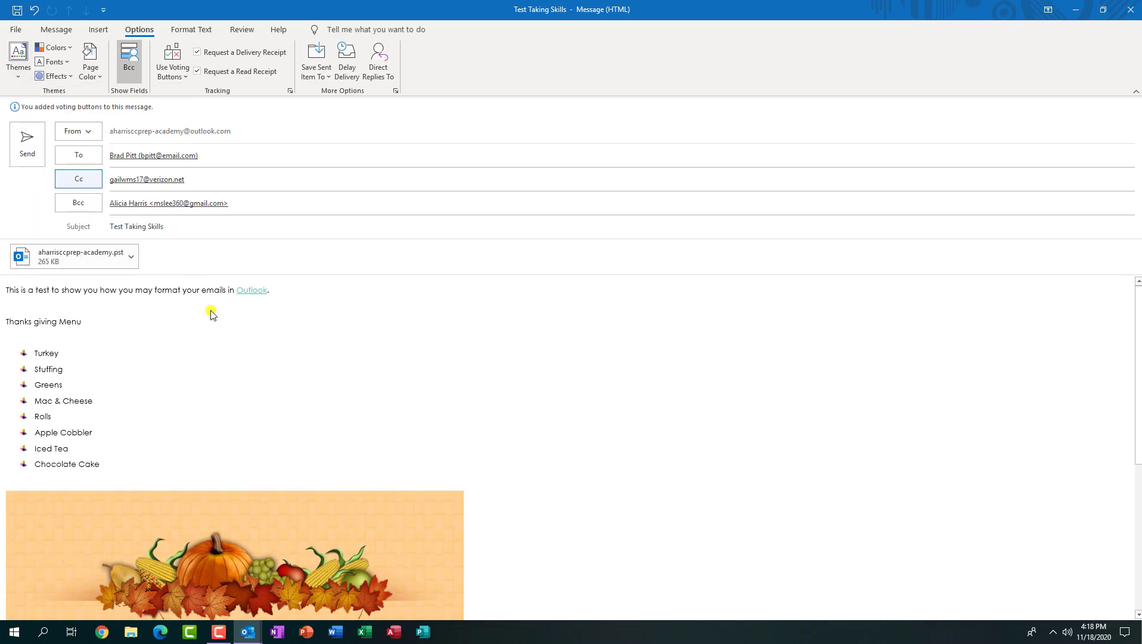
left_click(72, 51)
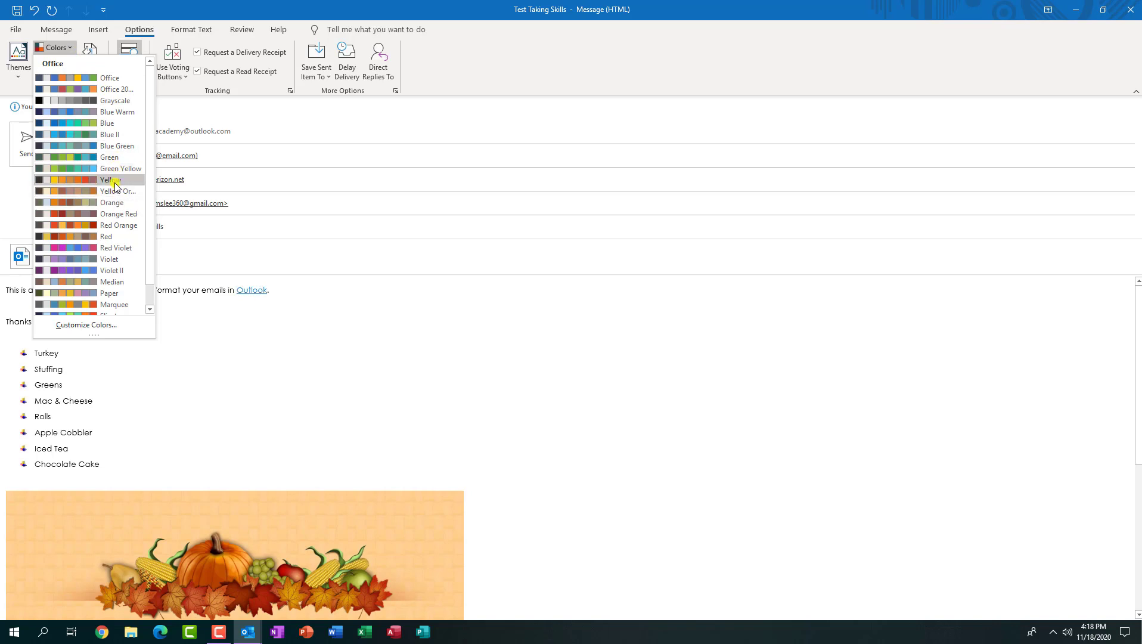
left_click(115, 171)
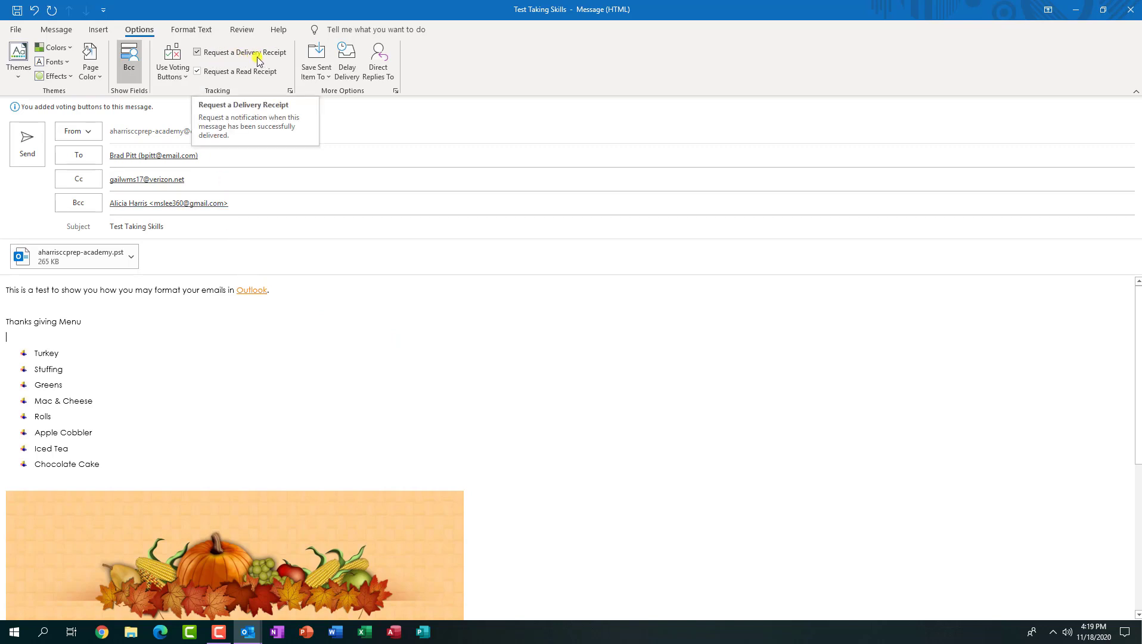
Step: Turn off the Yes;No;Maybe voting buttons for the message
left_click(182, 77)
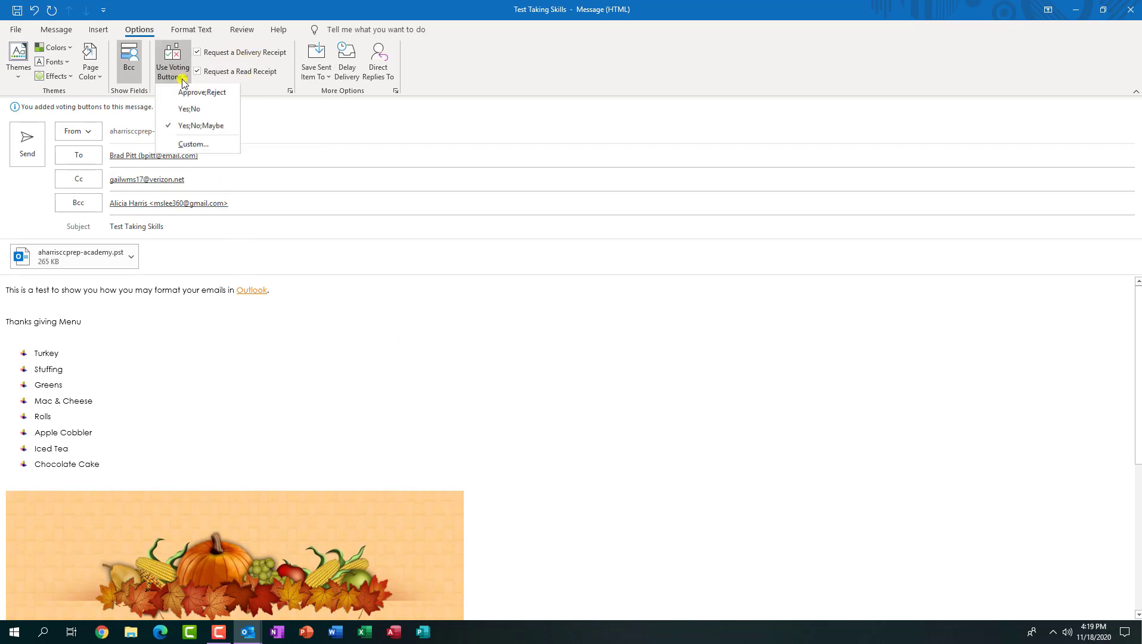
left_click(198, 127)
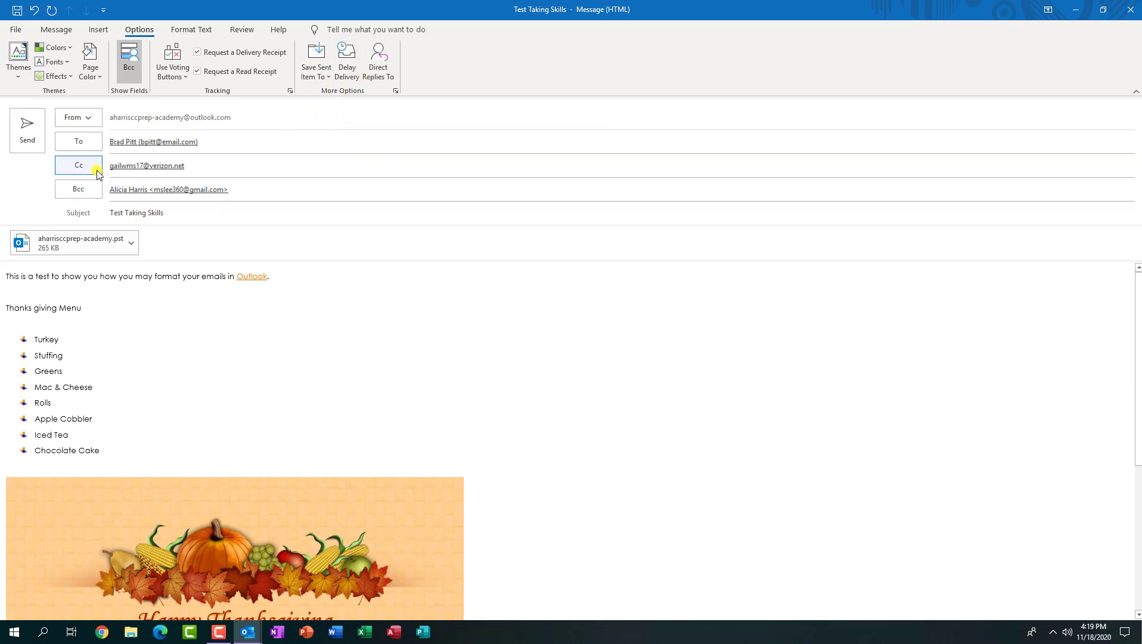
Step: Enable directing replies to another address and open the academy account's Contacts address book for choosing the reply recipient
left_click(378, 68)
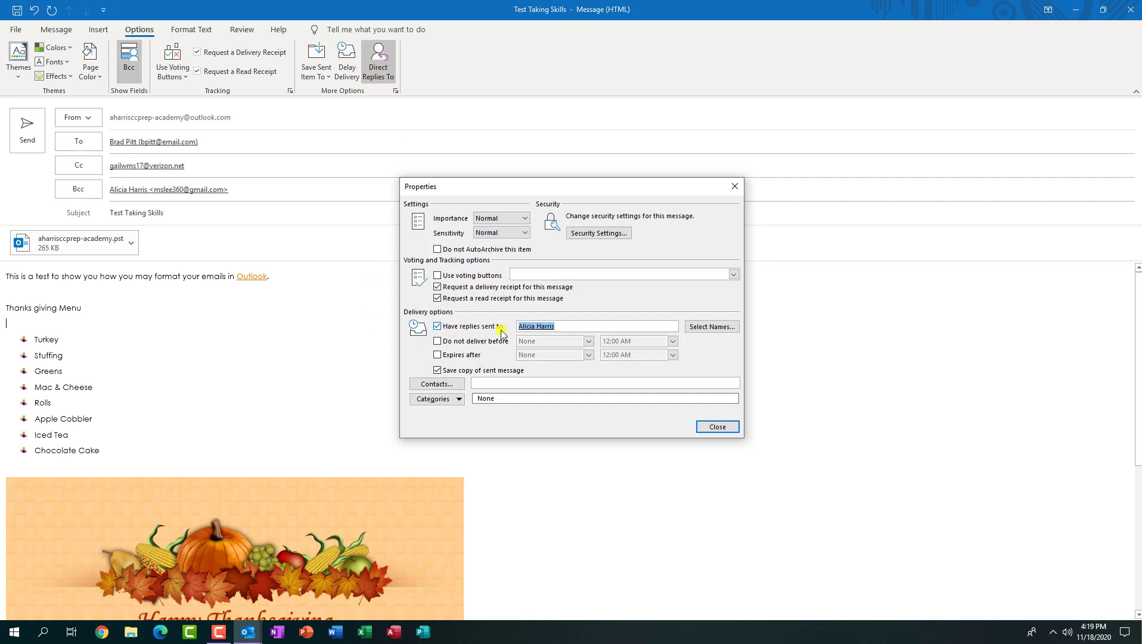
left_click(731, 329)
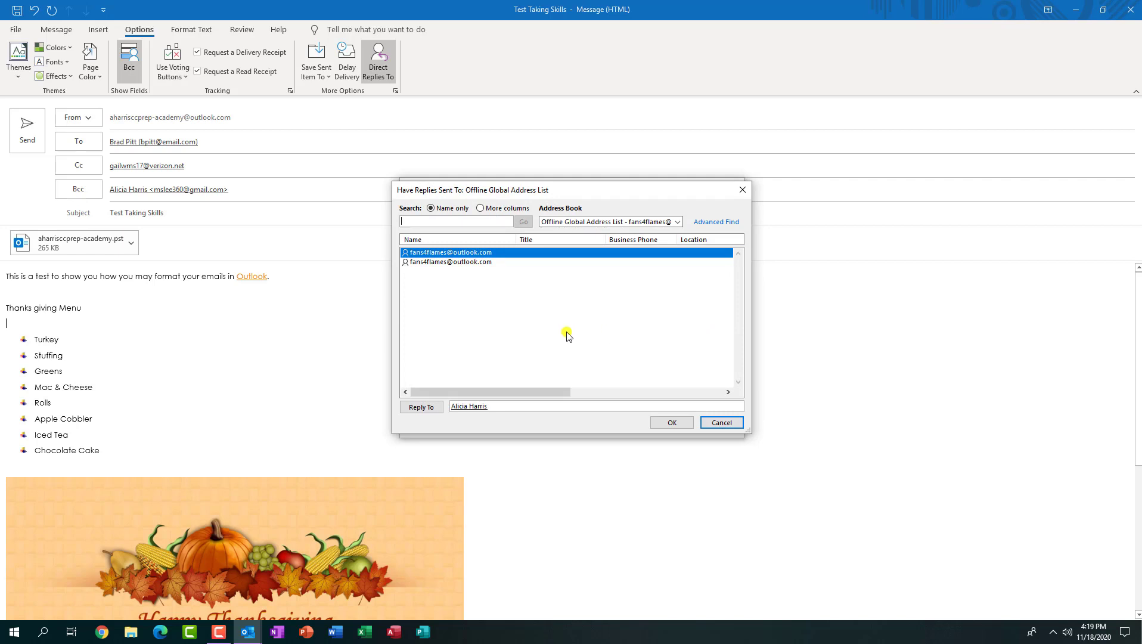
left_click(661, 222)
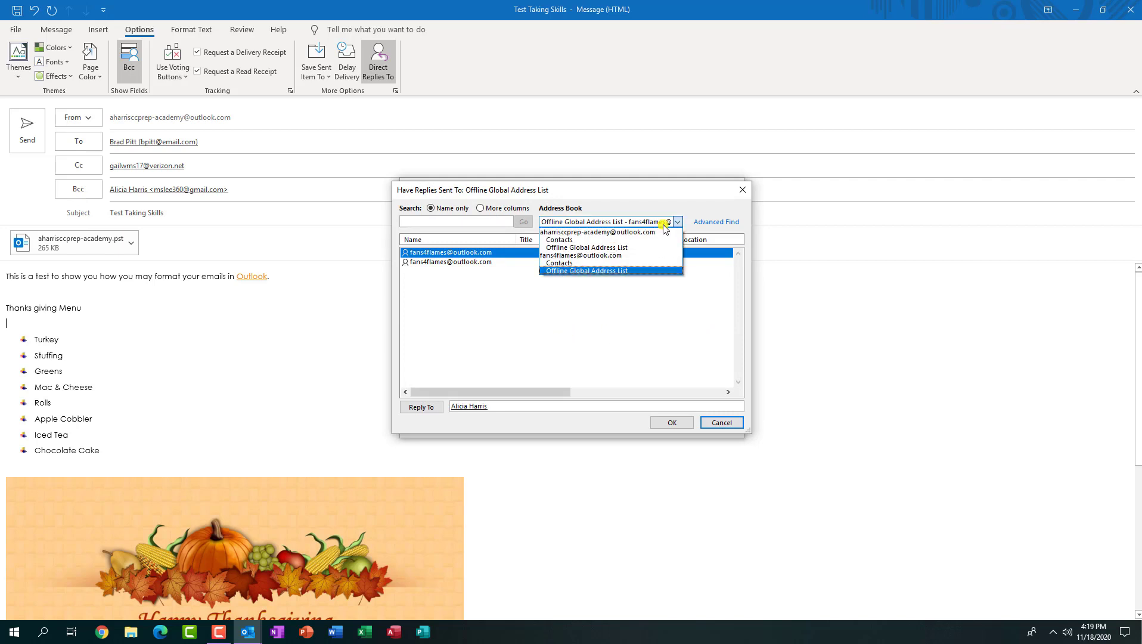
left_click(650, 257)
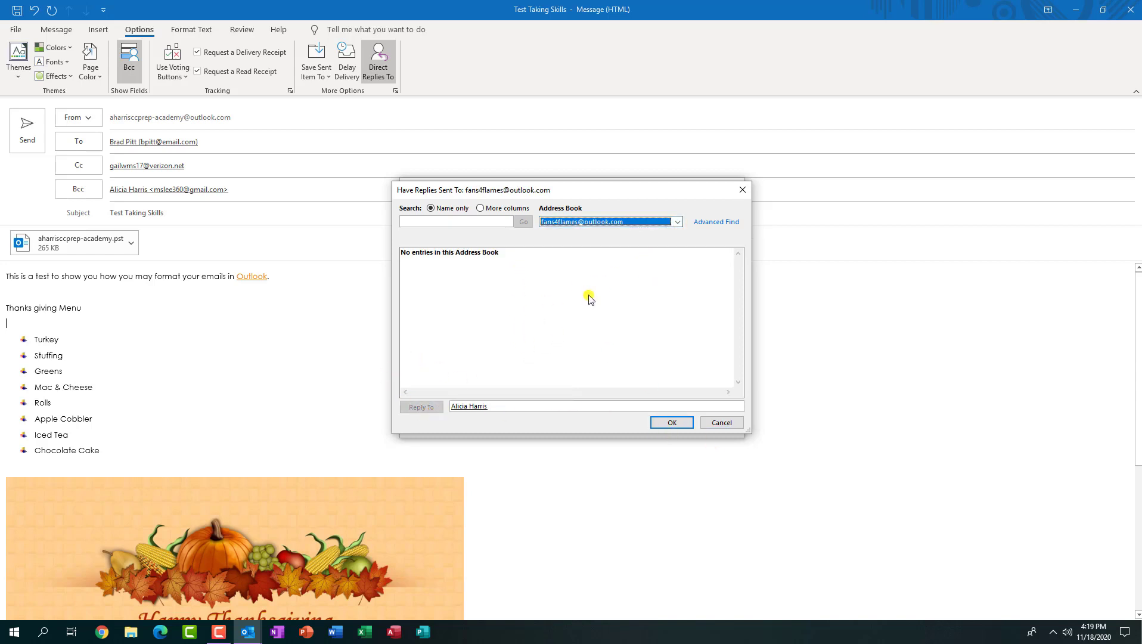
left_click(677, 224)
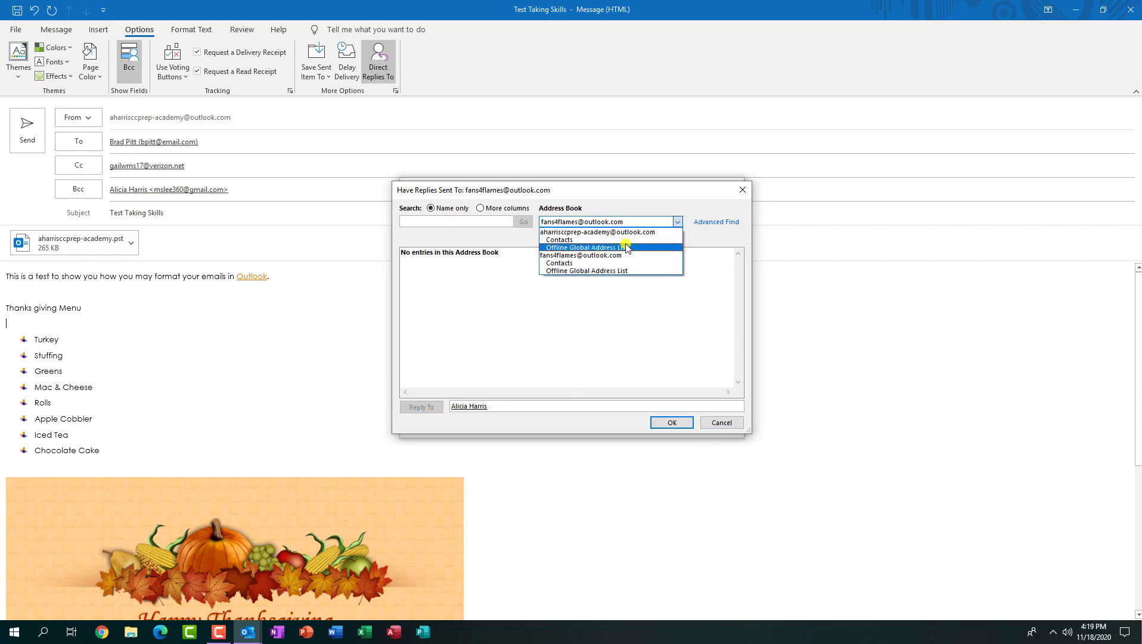
left_click(629, 245)
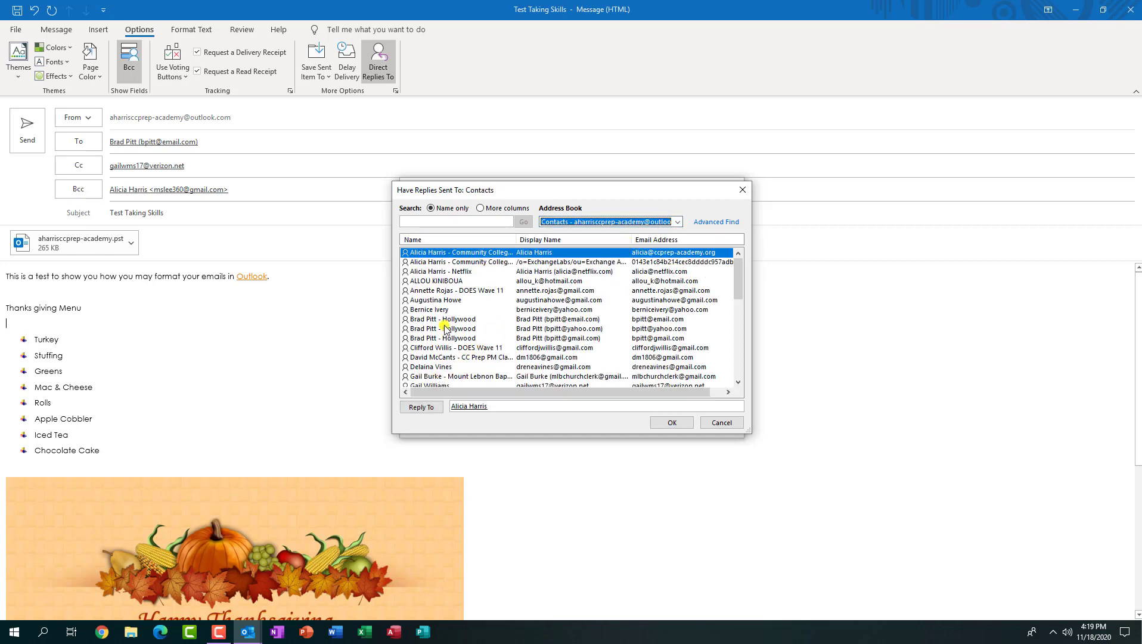
Step: Add the Netflix contact as the reply recipient and remove the original reply recipient
left_click(447, 272)
left_click(430, 408)
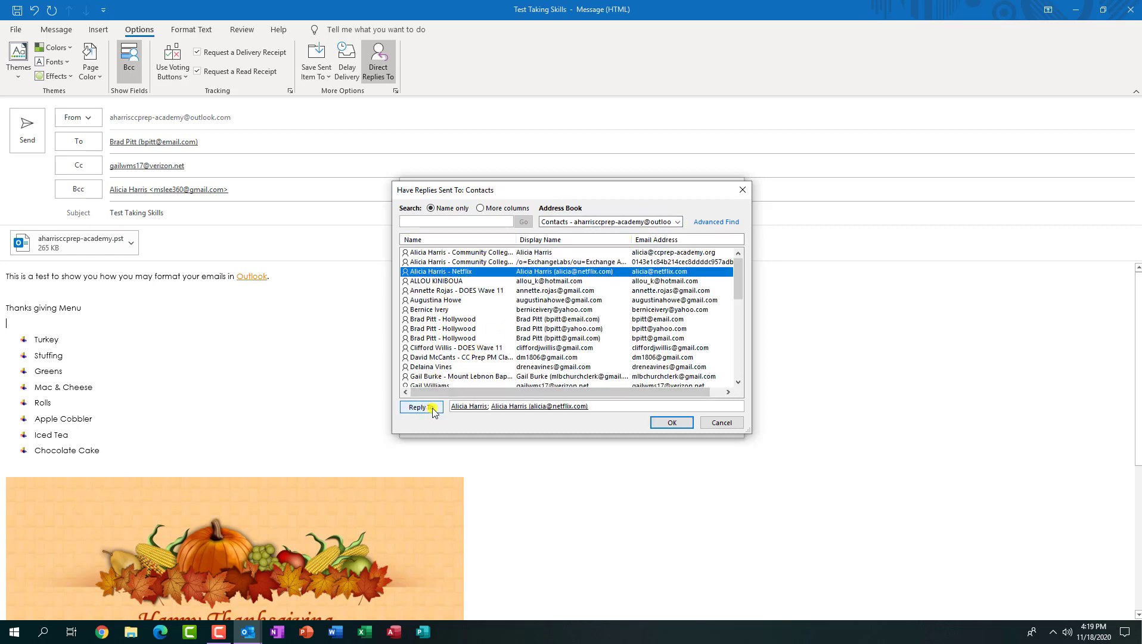
left_click(465, 407)
key("Delete")
key("Delete")
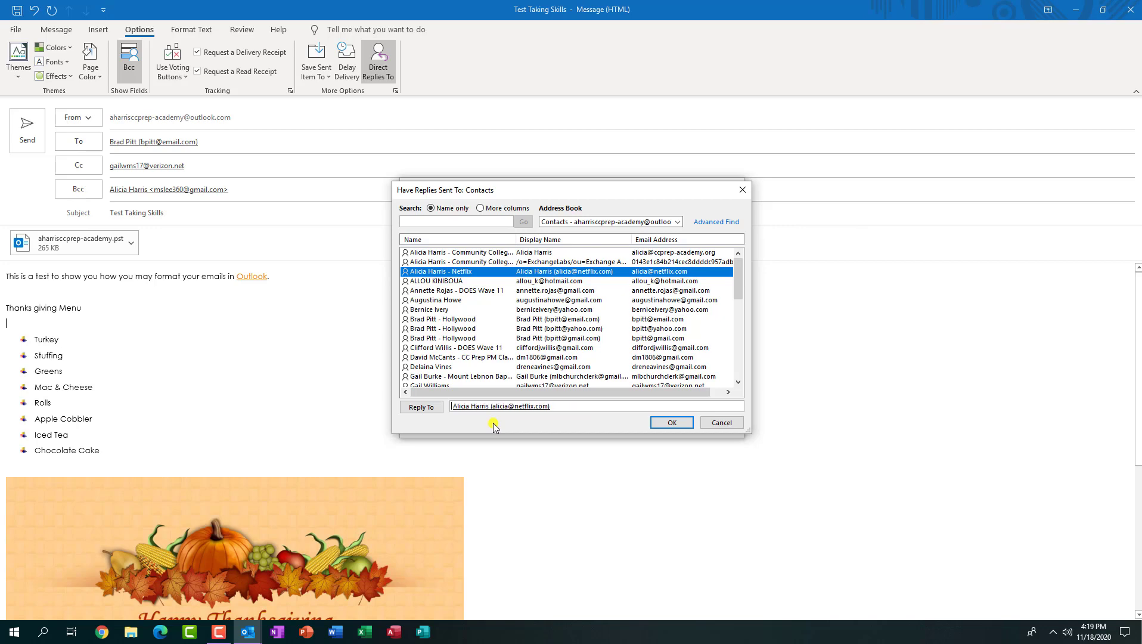
left_click(666, 423)
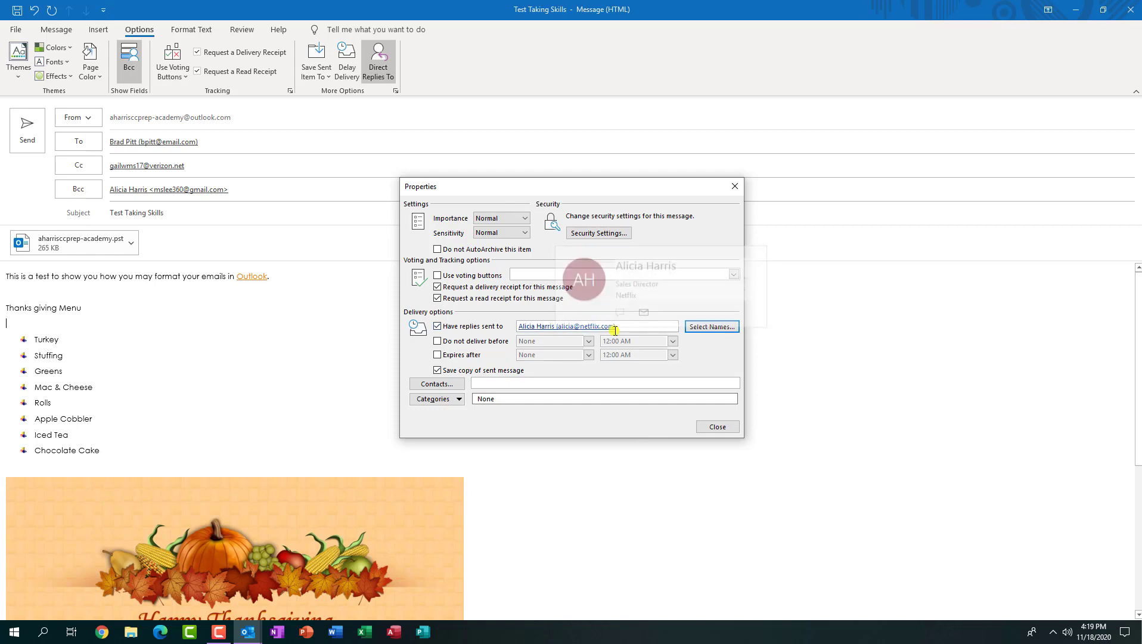
left_click(870, 377)
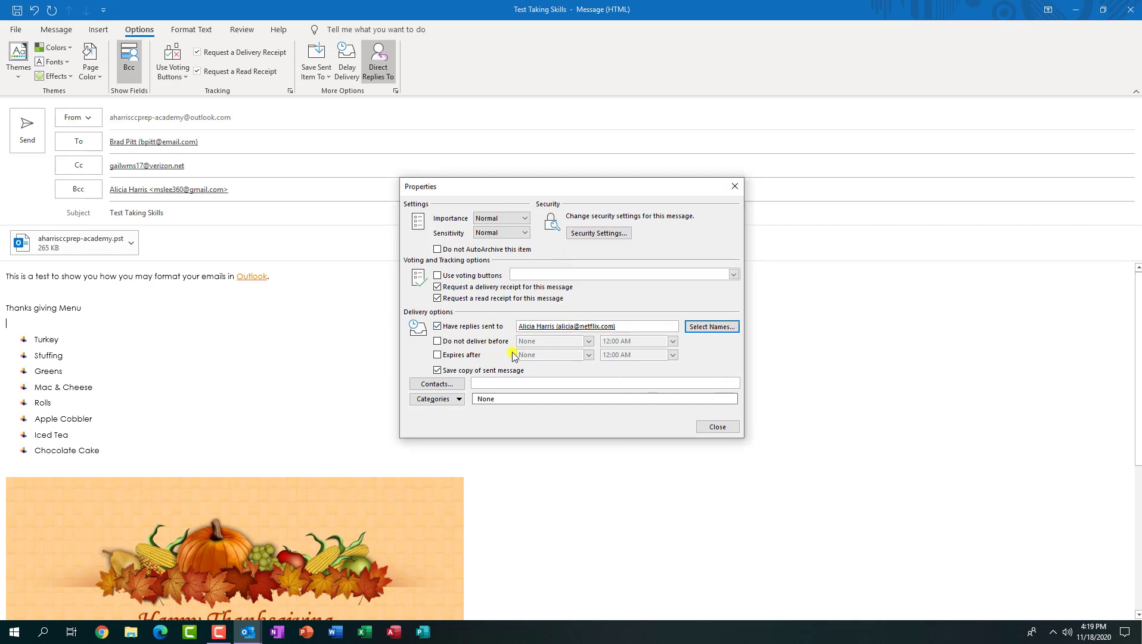
Step: Enable voting buttons in the message properties with the Yes;No;Maybe options
left_click(437, 276)
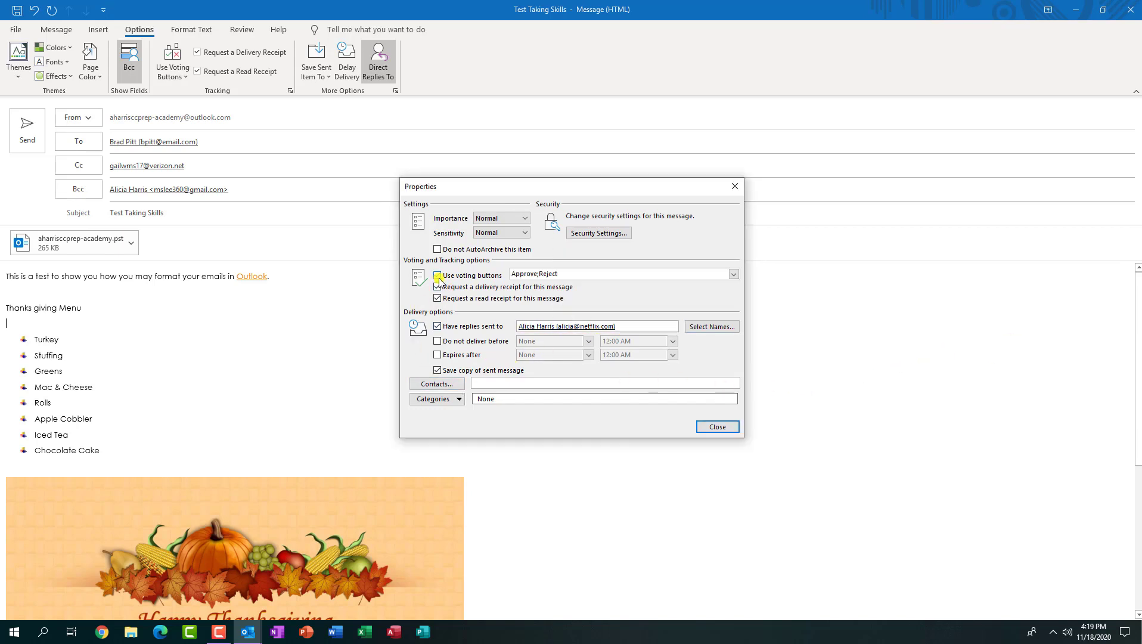
left_click(733, 274)
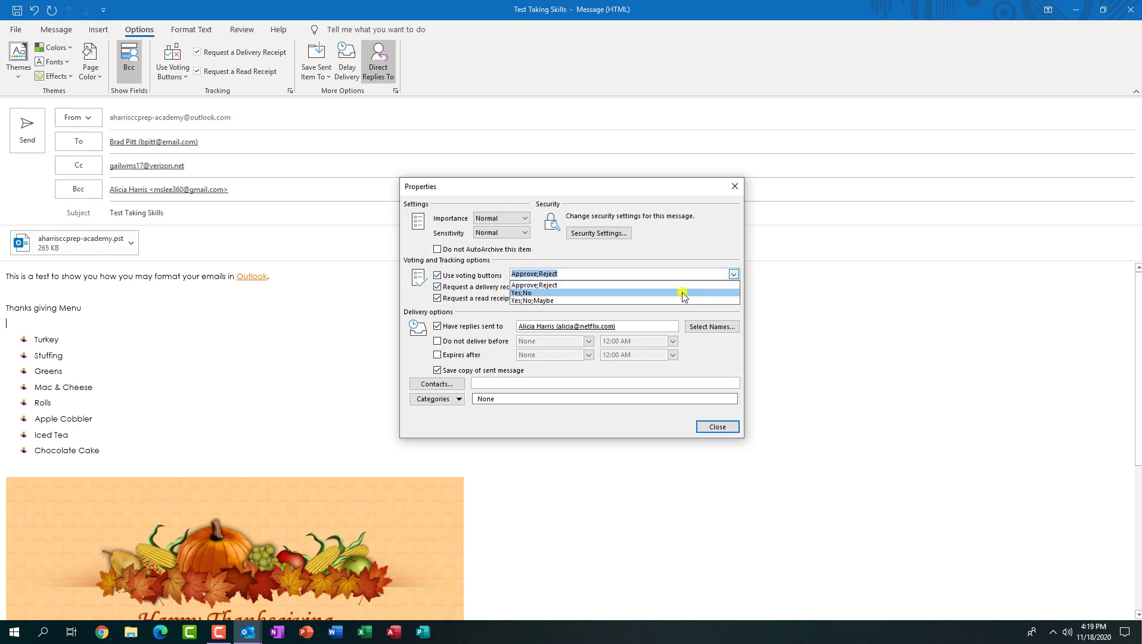
left_click(645, 301)
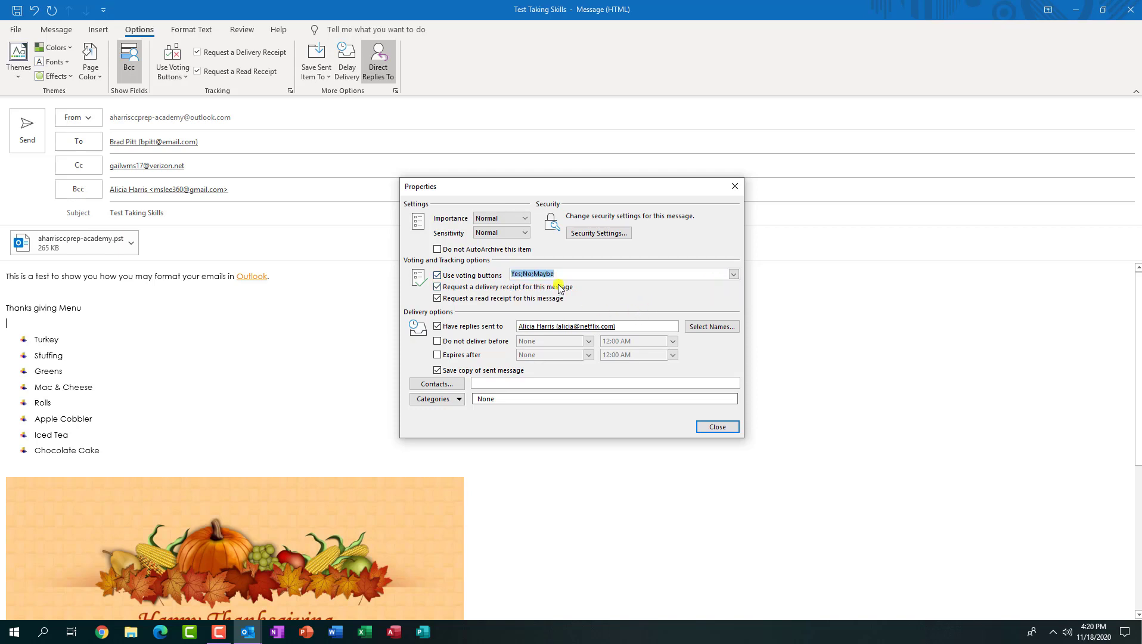
Step: Set the message's importance to High, change its sensitivity level, and close the properties
left_click(517, 218)
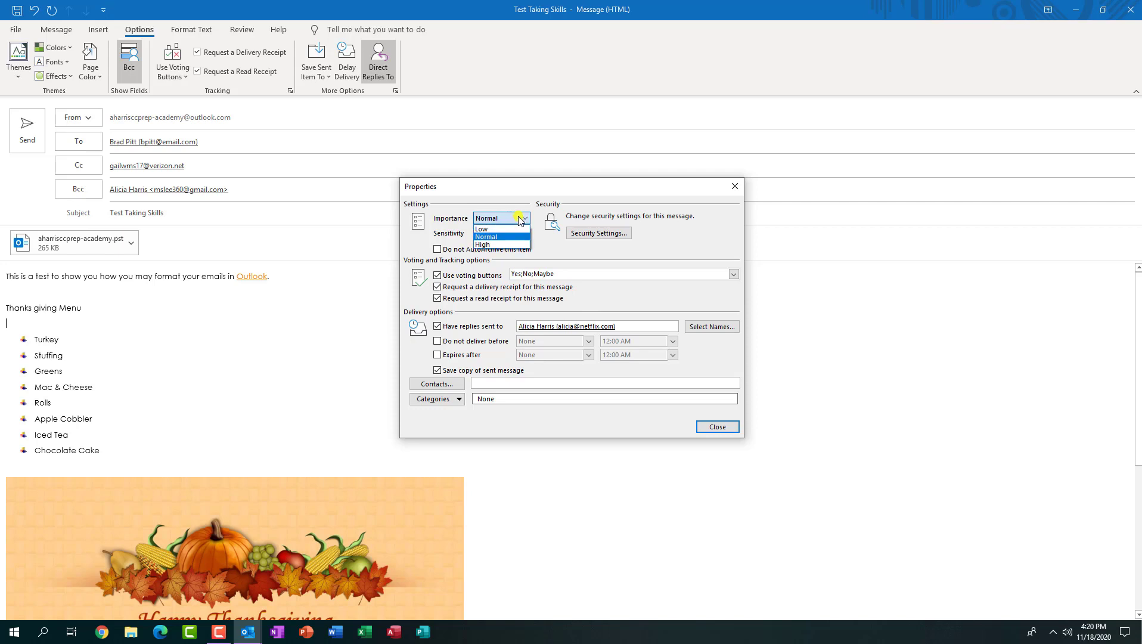
left_click(496, 245)
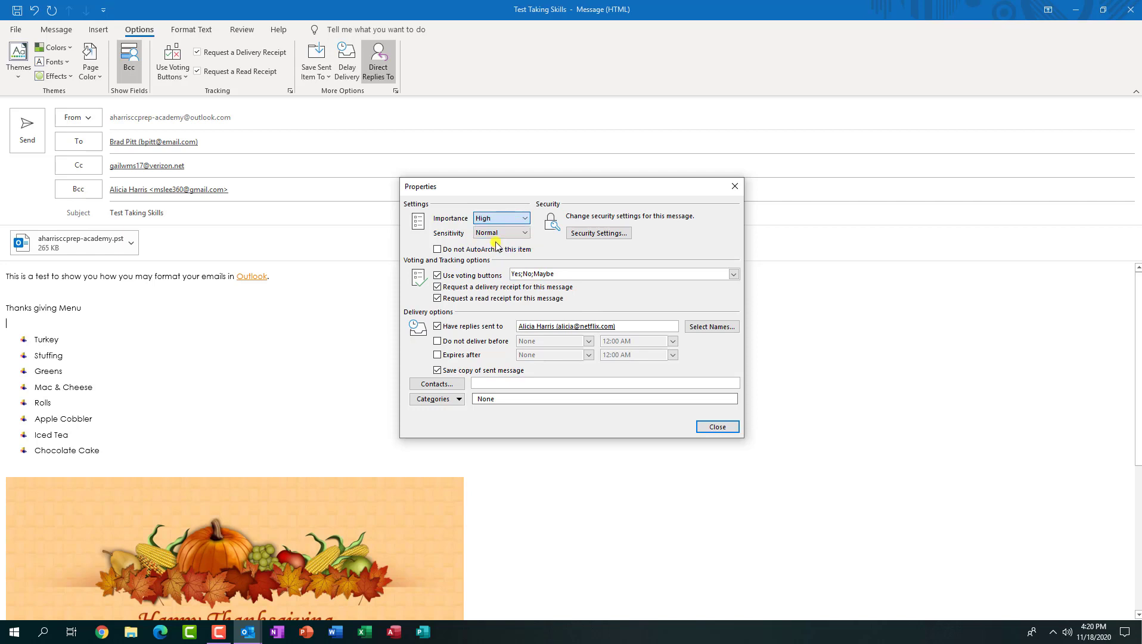
left_click(504, 233)
left_click(506, 267)
left_click(717, 427)
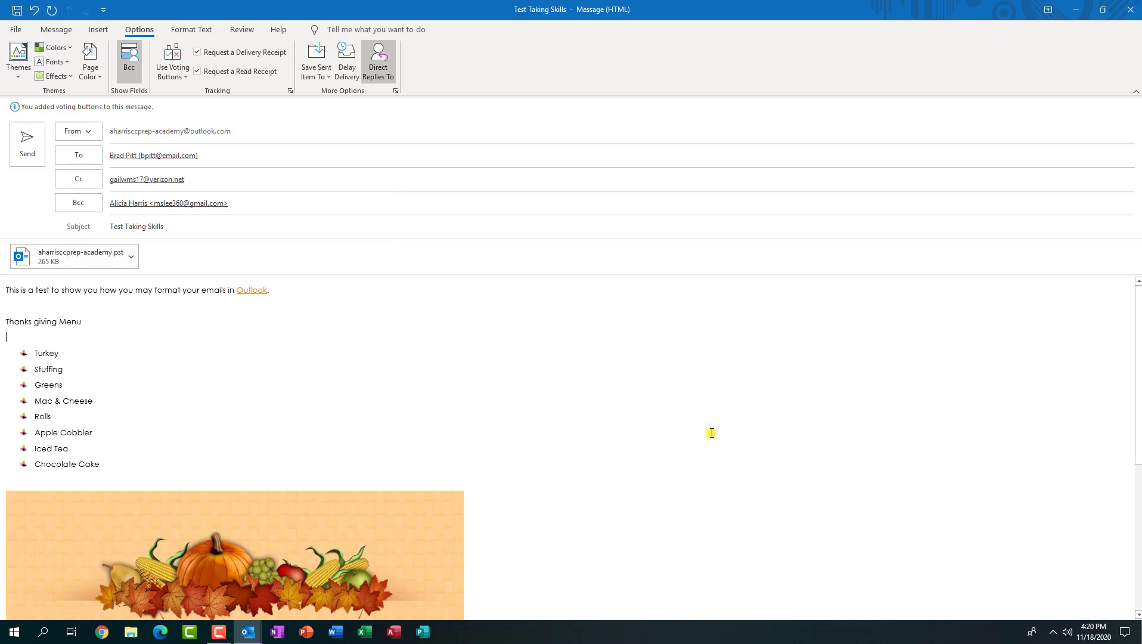
Step: Flag the message for follow-up next week
left_click(56, 29)
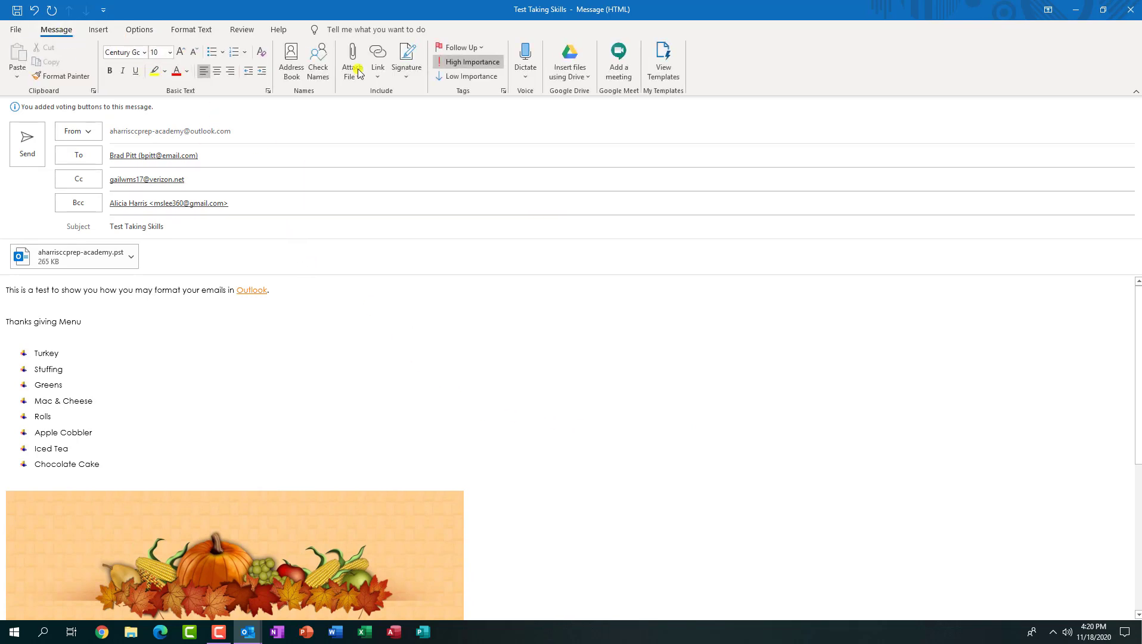
left_click(481, 50)
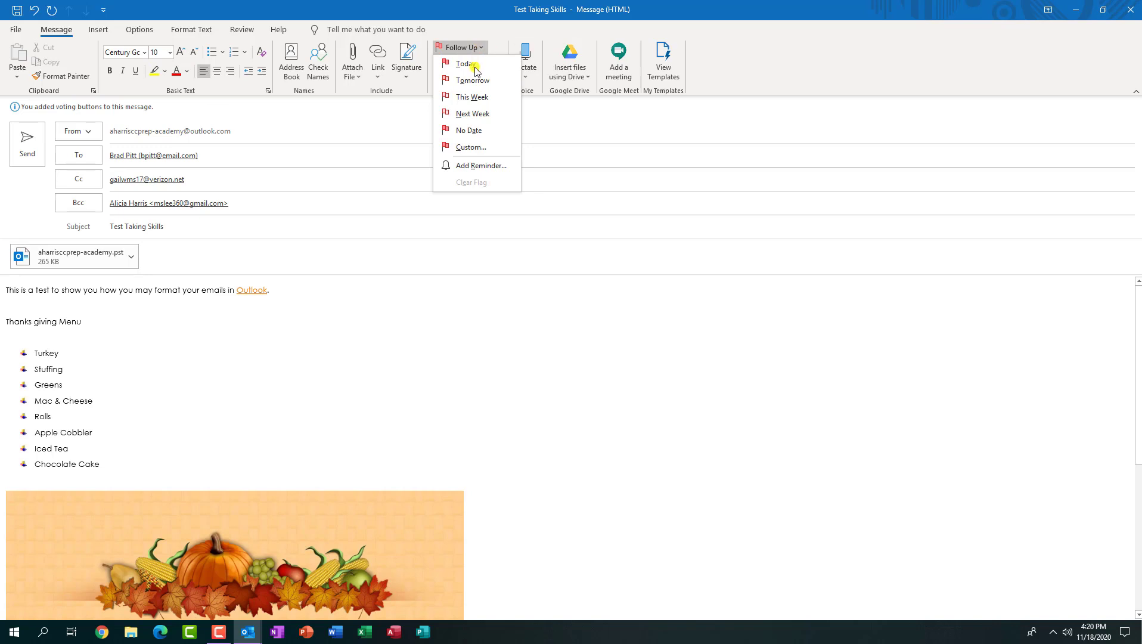
left_click(489, 114)
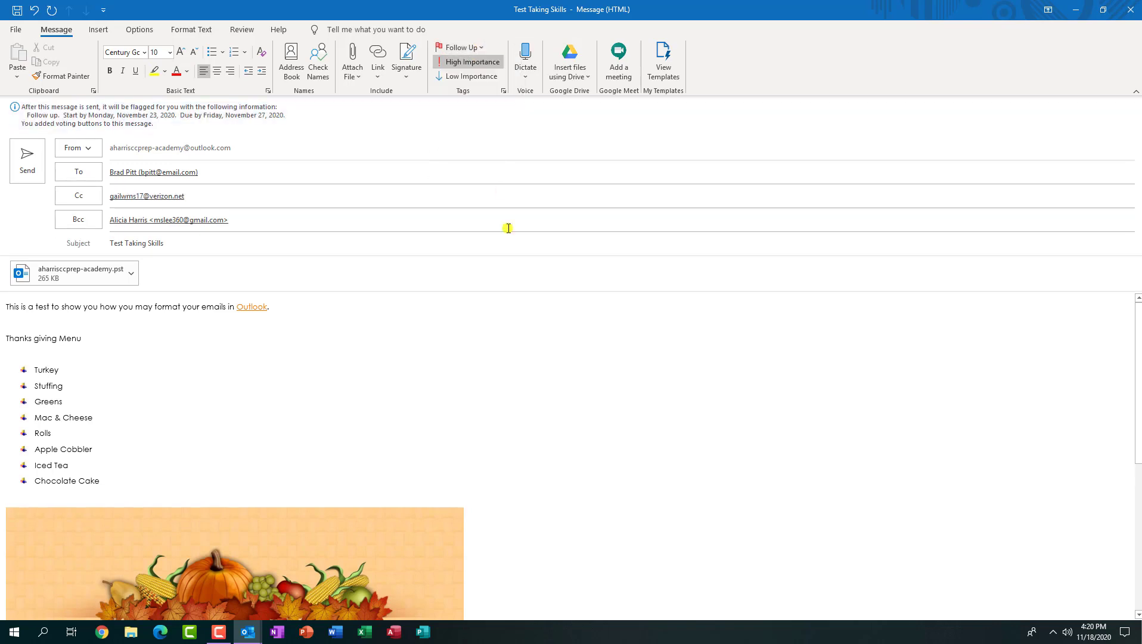
left_click(495, 367)
left_click(511, 354)
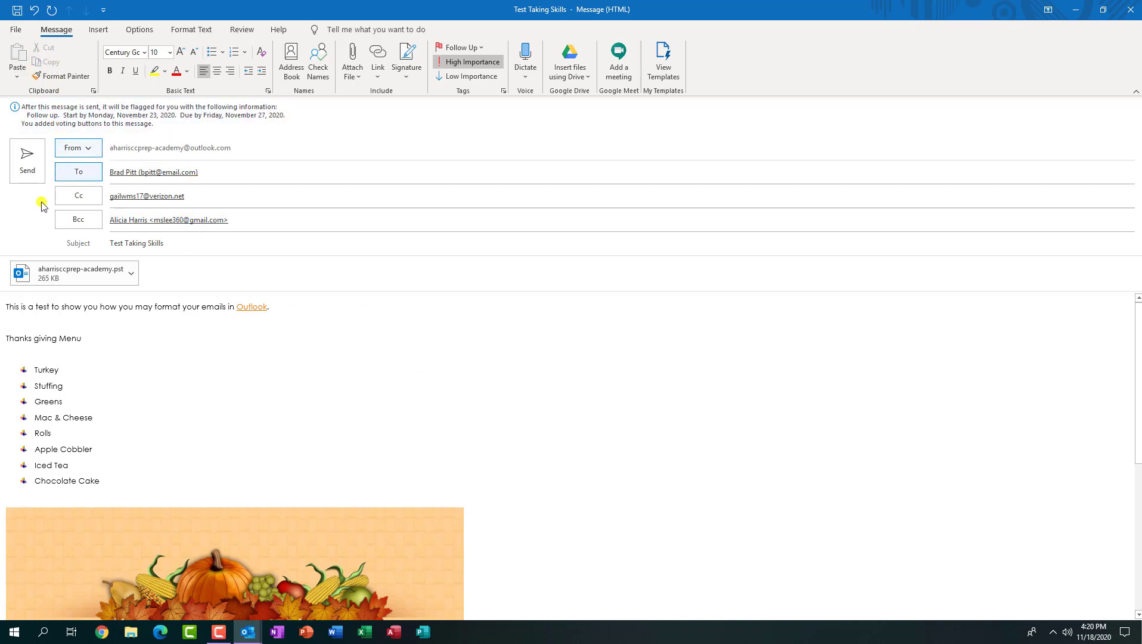
Step: Try to send the message, decline sending the potentially unsafe attachment, and close the message window
left_click(26, 171)
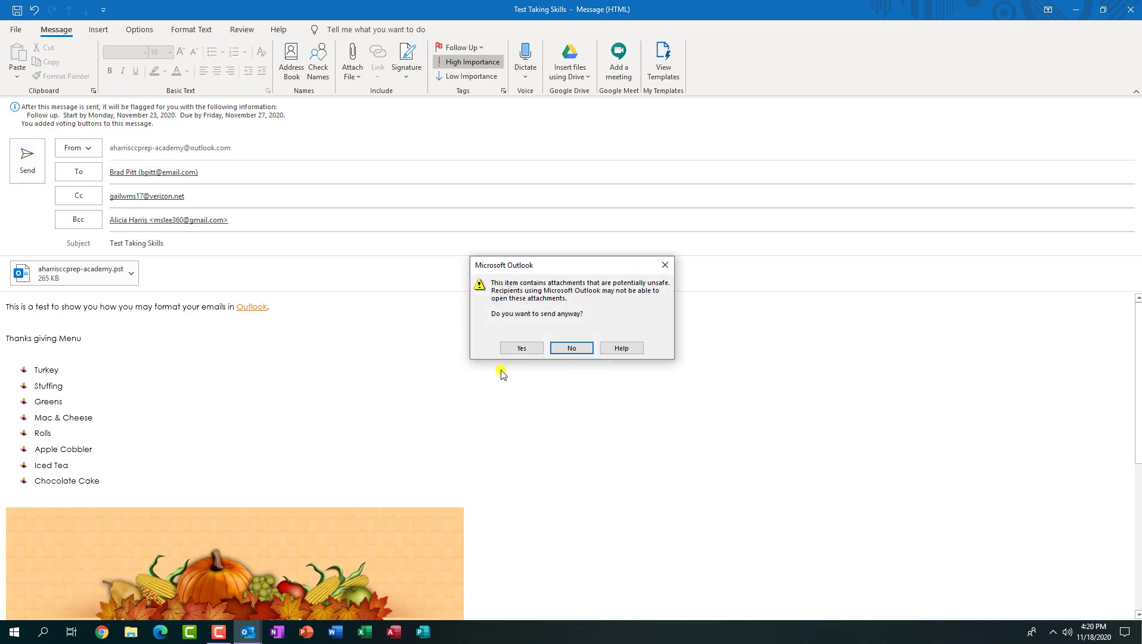
left_click(570, 350)
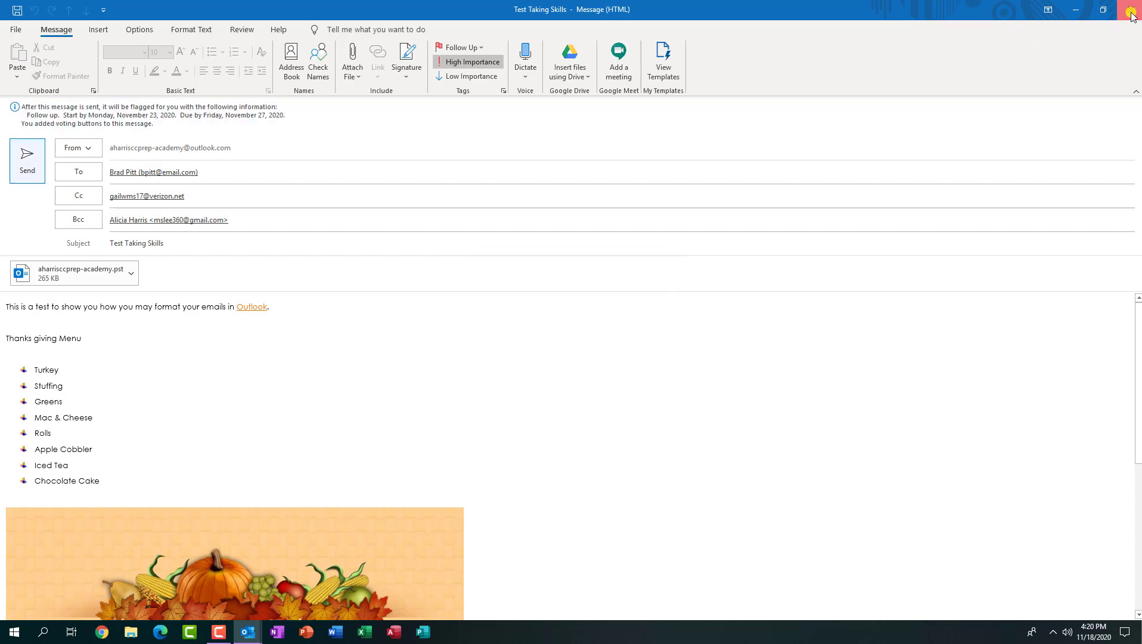
left_click(1131, 12)
left_click(563, 352)
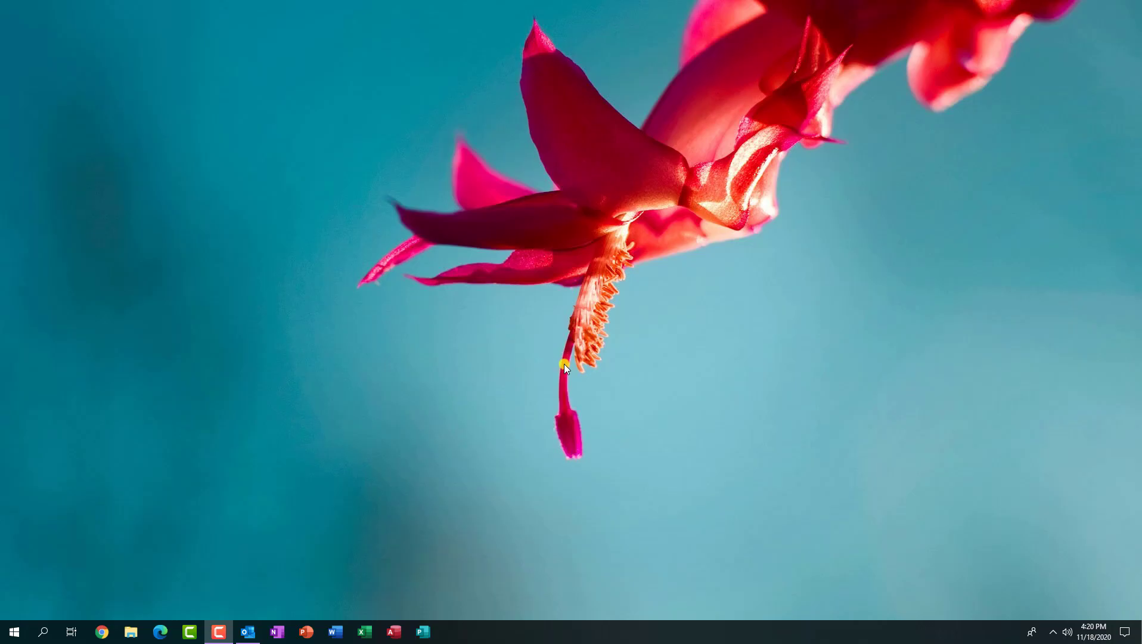
Step: Return to the Outlook inbox and assign the Orange category to the 10:51 AM message
left_click(244, 633)
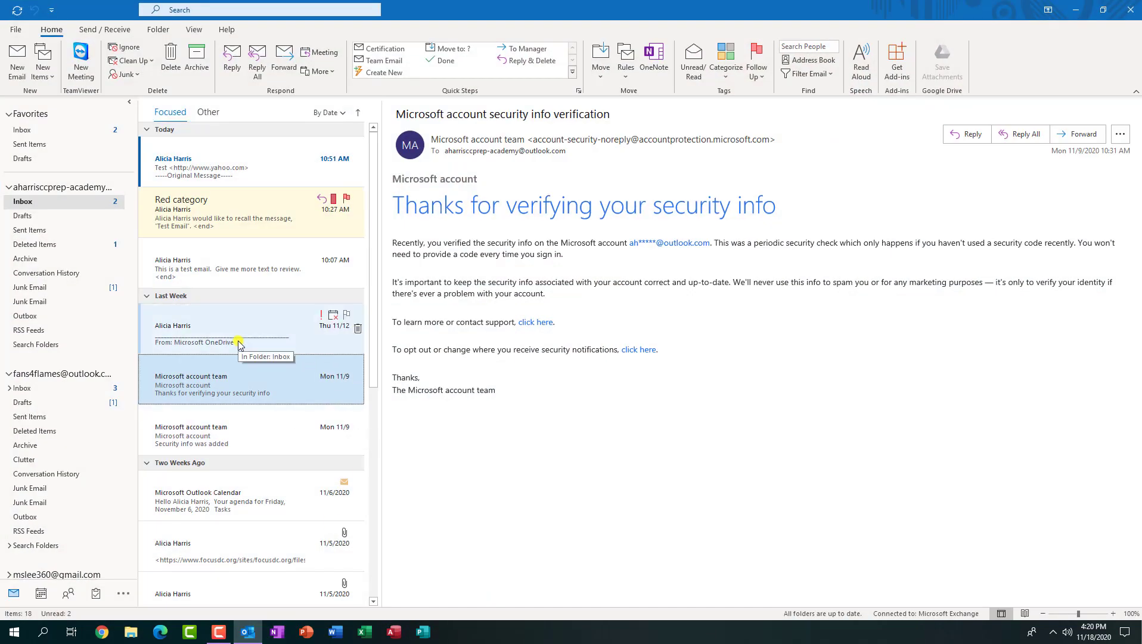
left_click(207, 162)
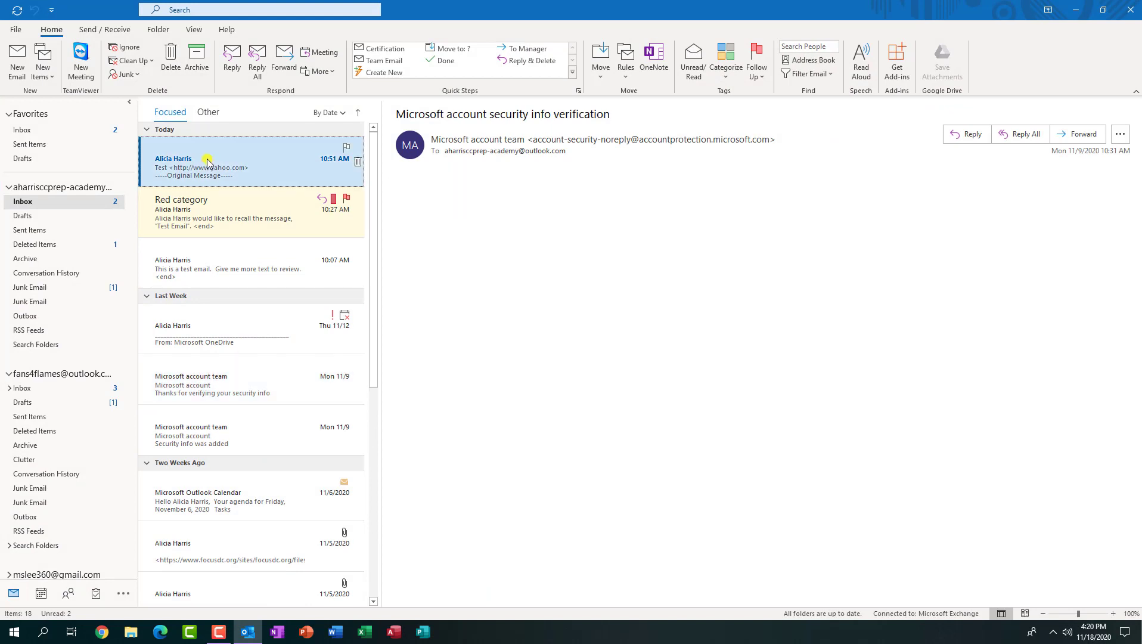
left_click(728, 71)
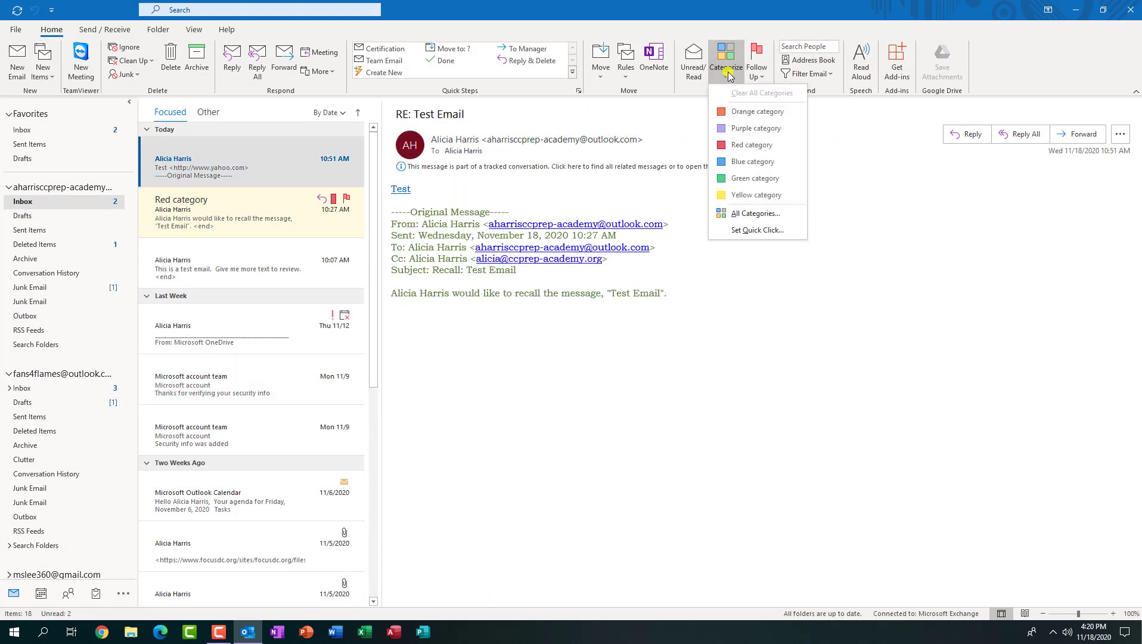
left_click(729, 111)
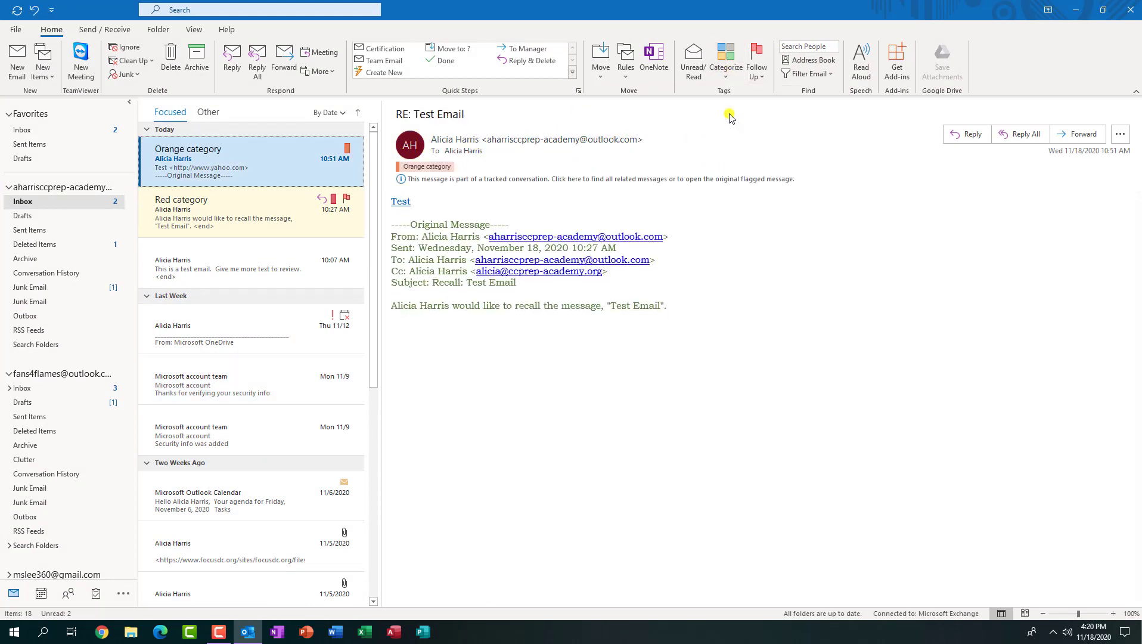
Step: Open the 10:51 AM message in its own window and reassign its categories to both Purple and Orange
double_click(198, 163)
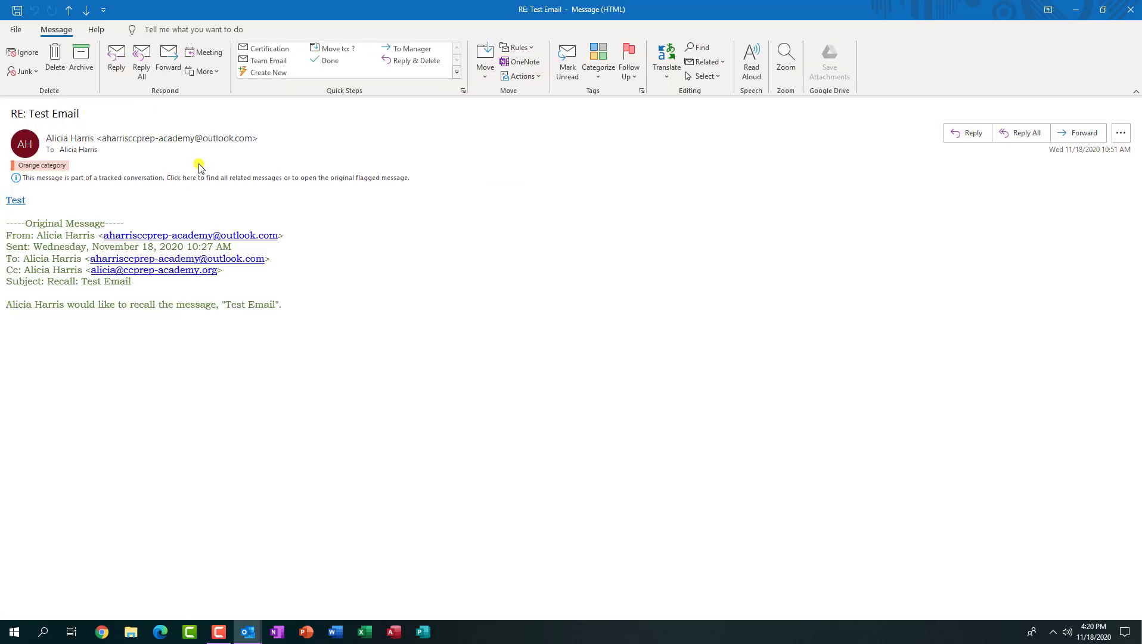
left_click(598, 62)
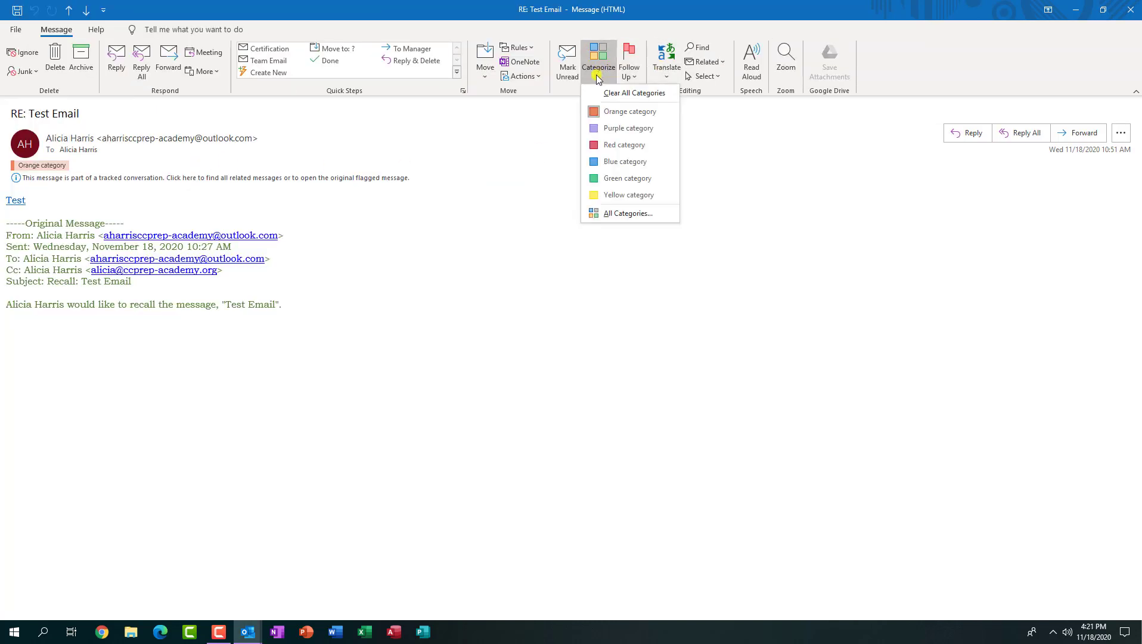
left_click(614, 112)
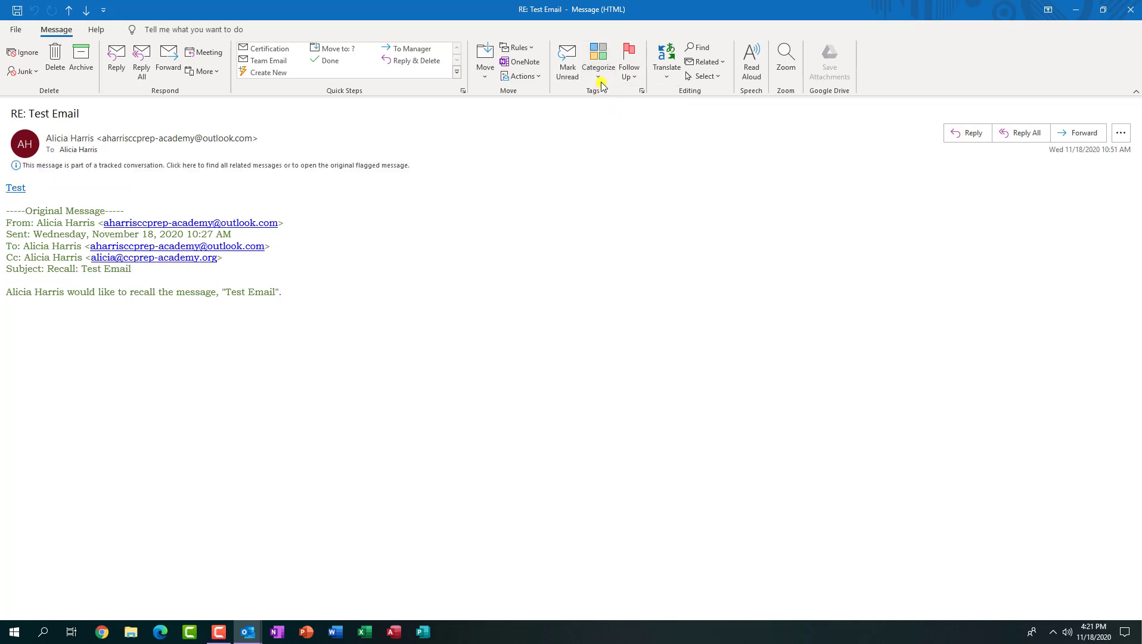
left_click(599, 72)
left_click(607, 125)
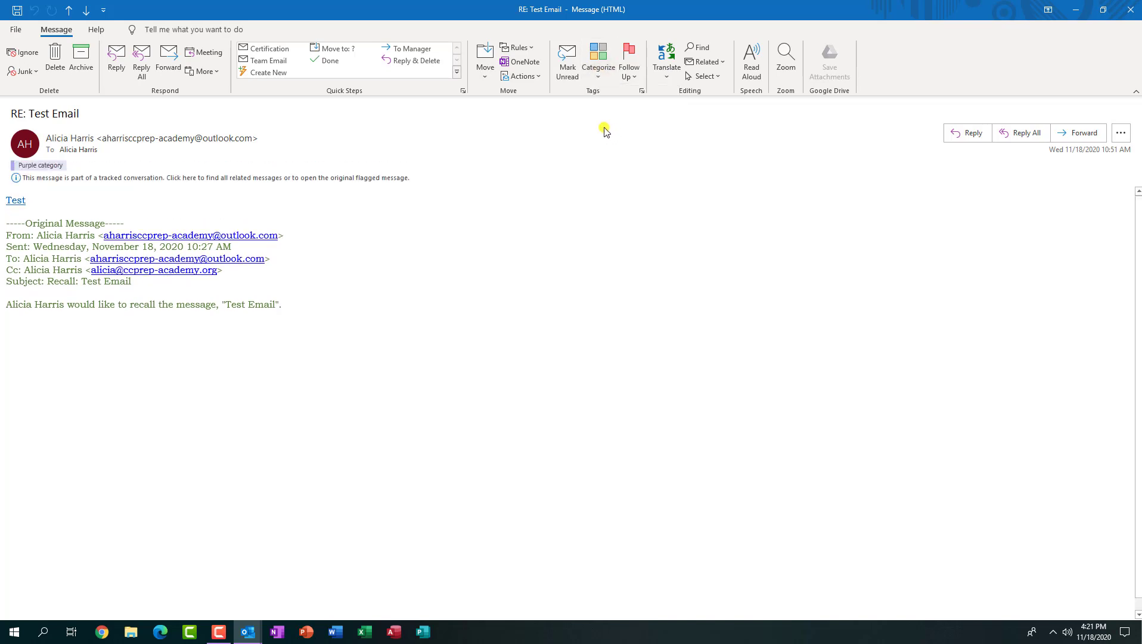
left_click(597, 62)
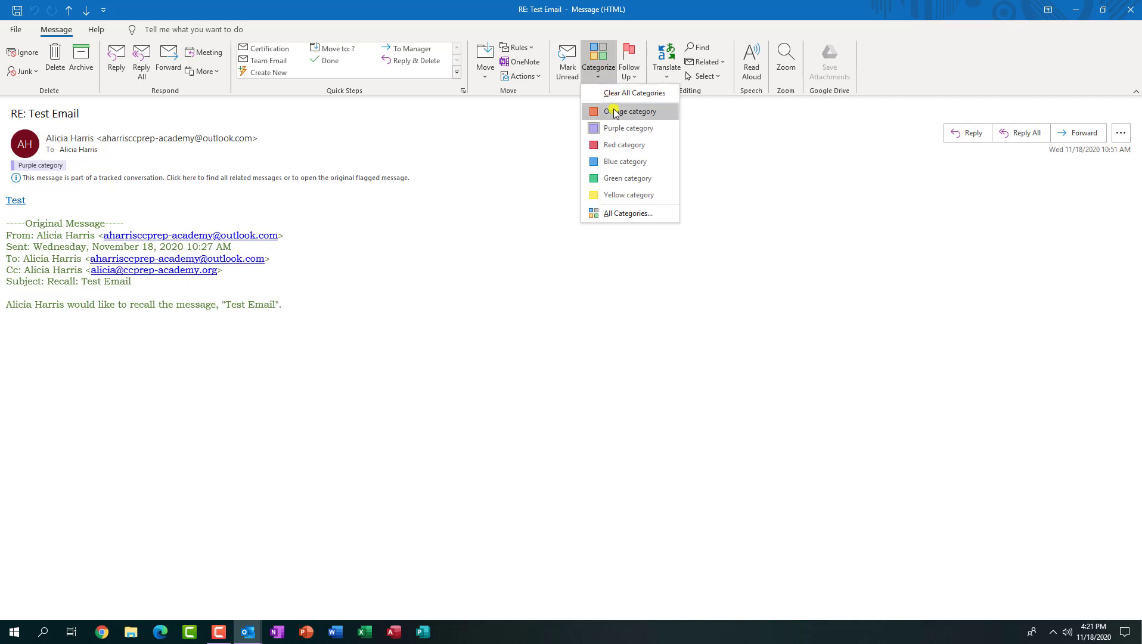
left_click(614, 112)
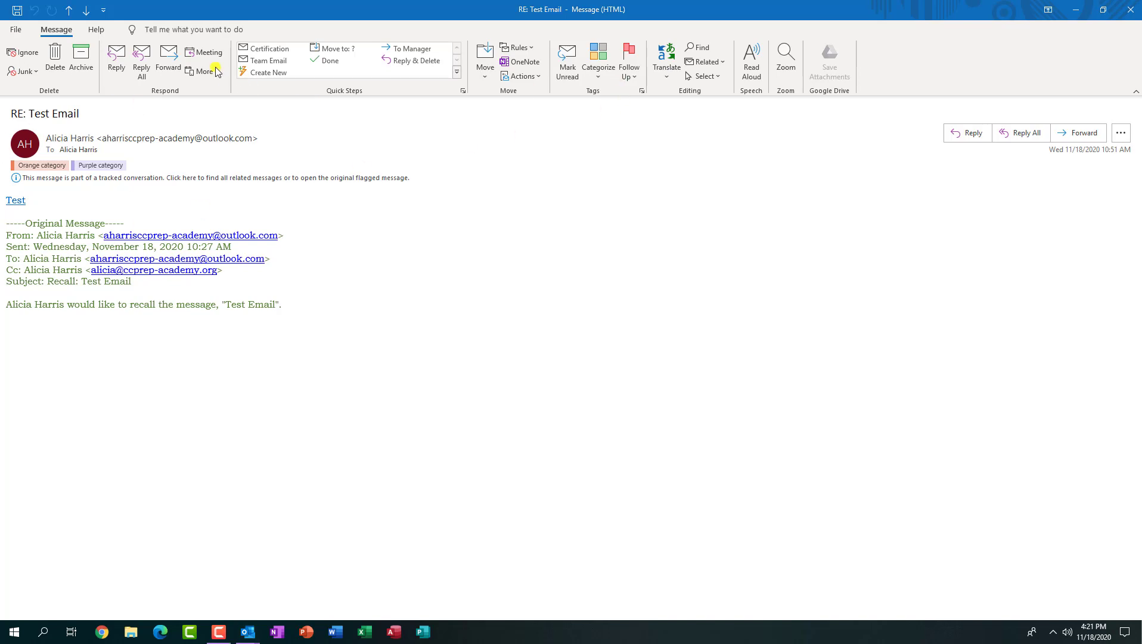
Step: Forward the 10:51 AM message to the account holder's own Outlook address and send it
left_click(169, 57)
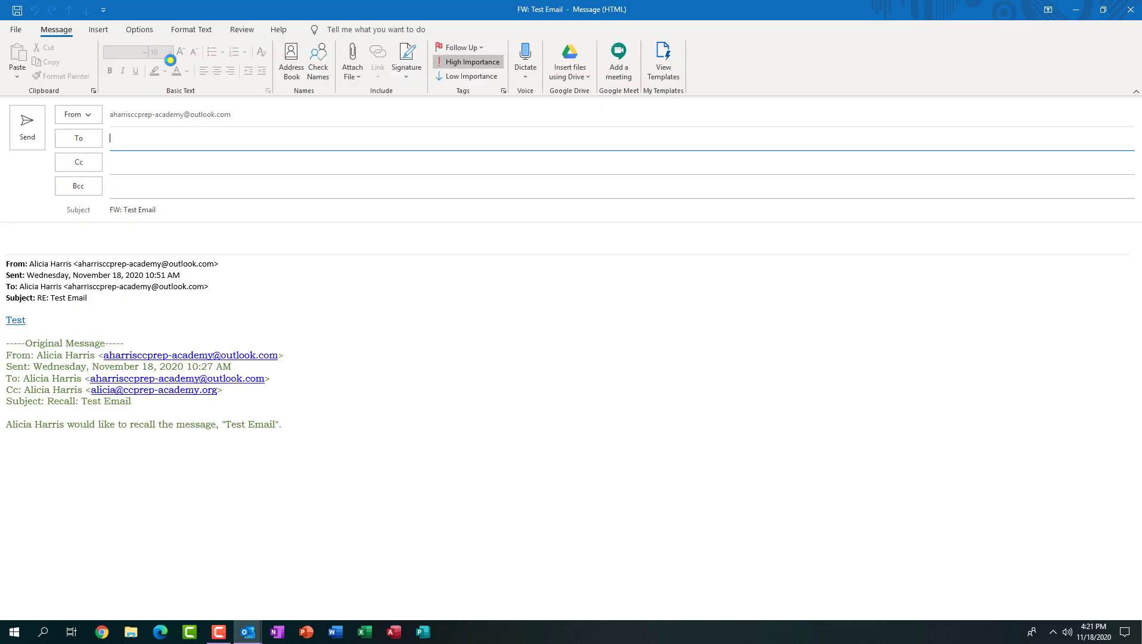
type("a")
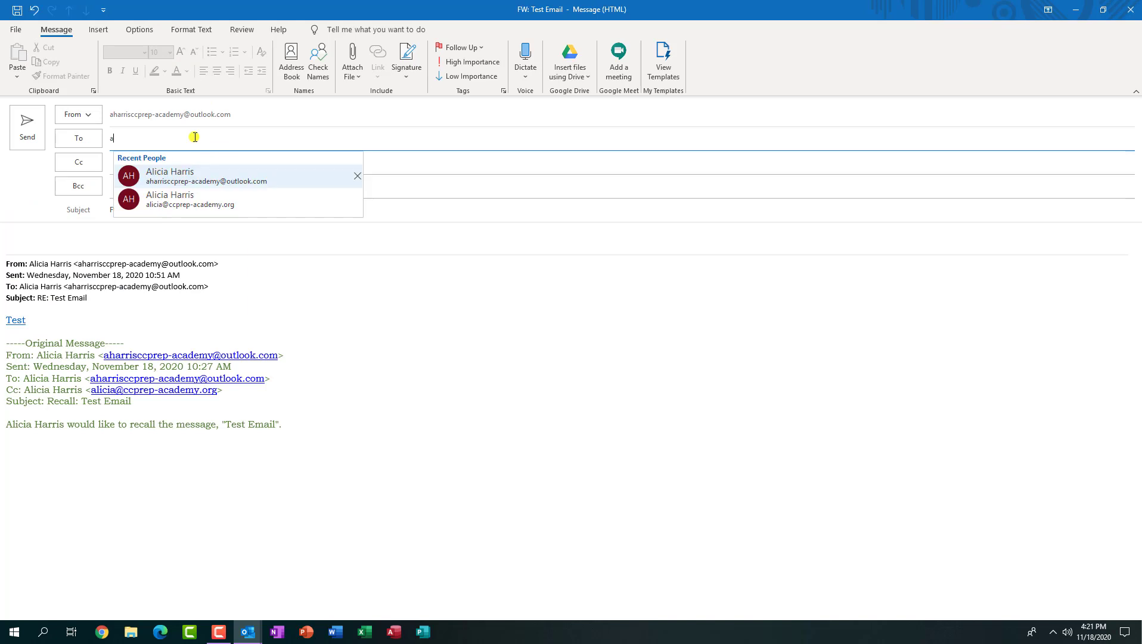
type("h")
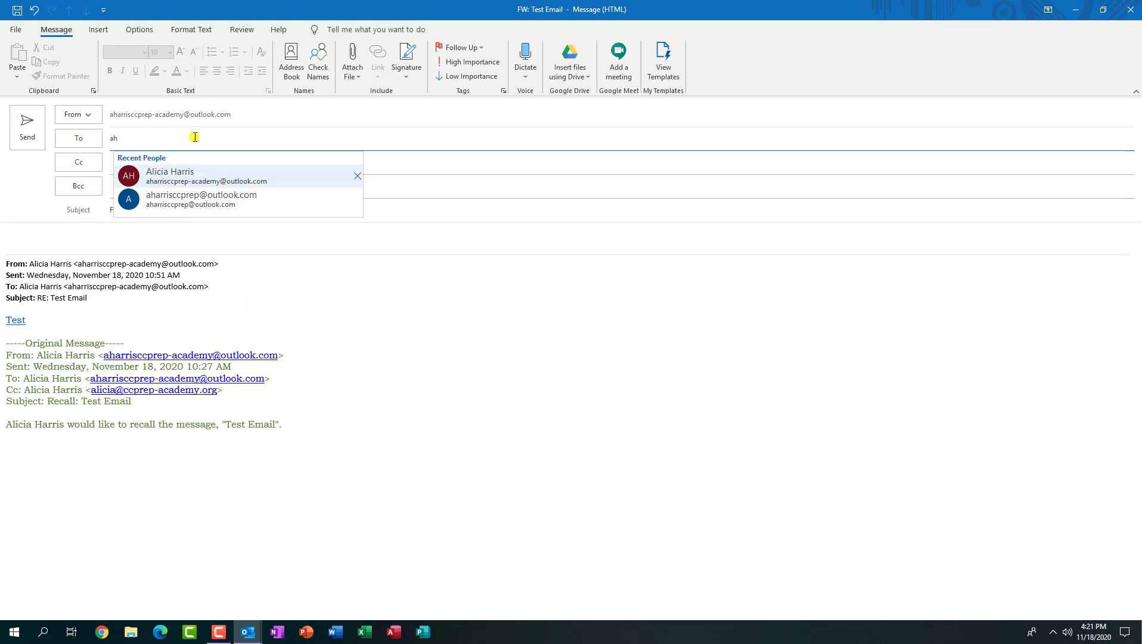
left_click(197, 177)
left_click(30, 137)
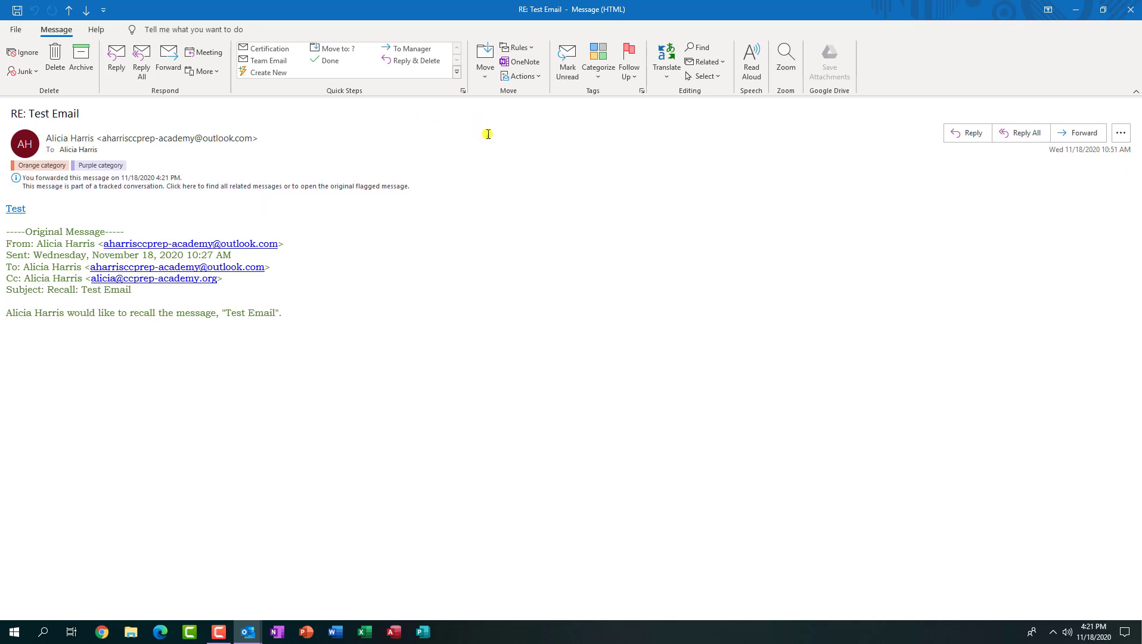
Step: Reply to all recipients of the 10:51 AM message with the text "Test reply" and send it
left_click(143, 64)
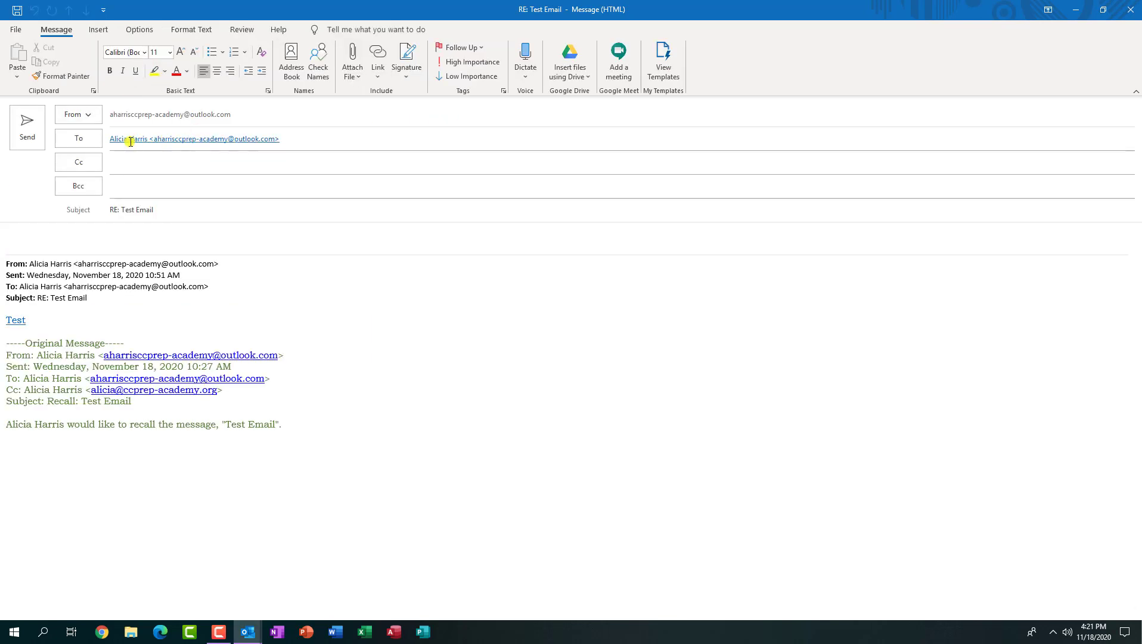
left_click(77, 245)
type("Test reply")
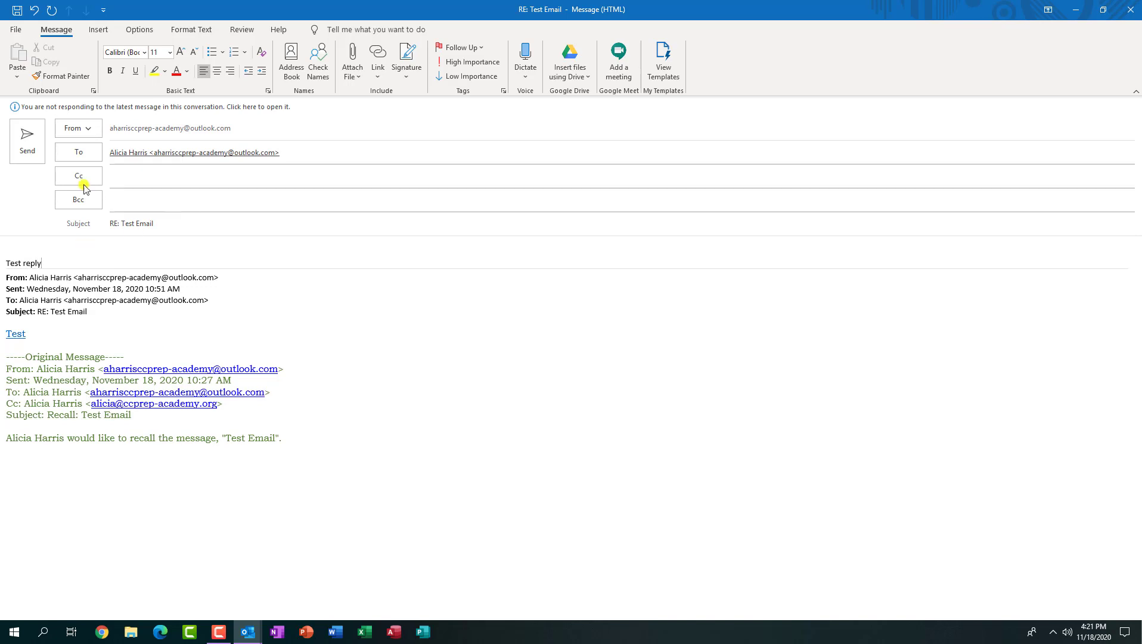
left_click(28, 144)
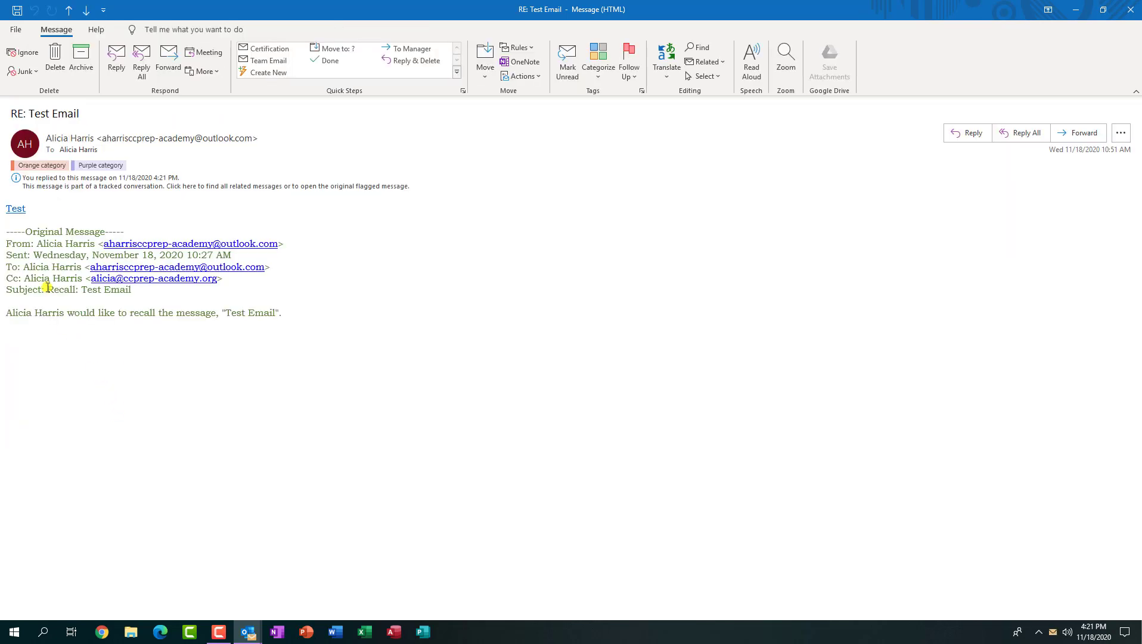
Step: Reply only to the message's sender with "Reply the author of the email.", send it, and close the original message window
left_click(115, 58)
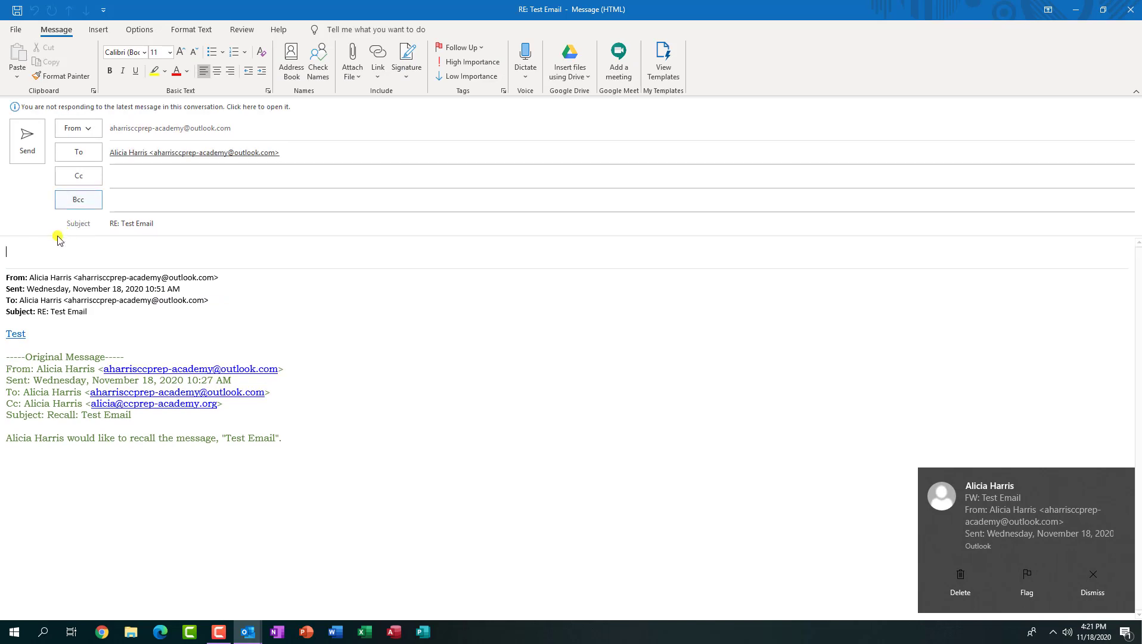
type("T")
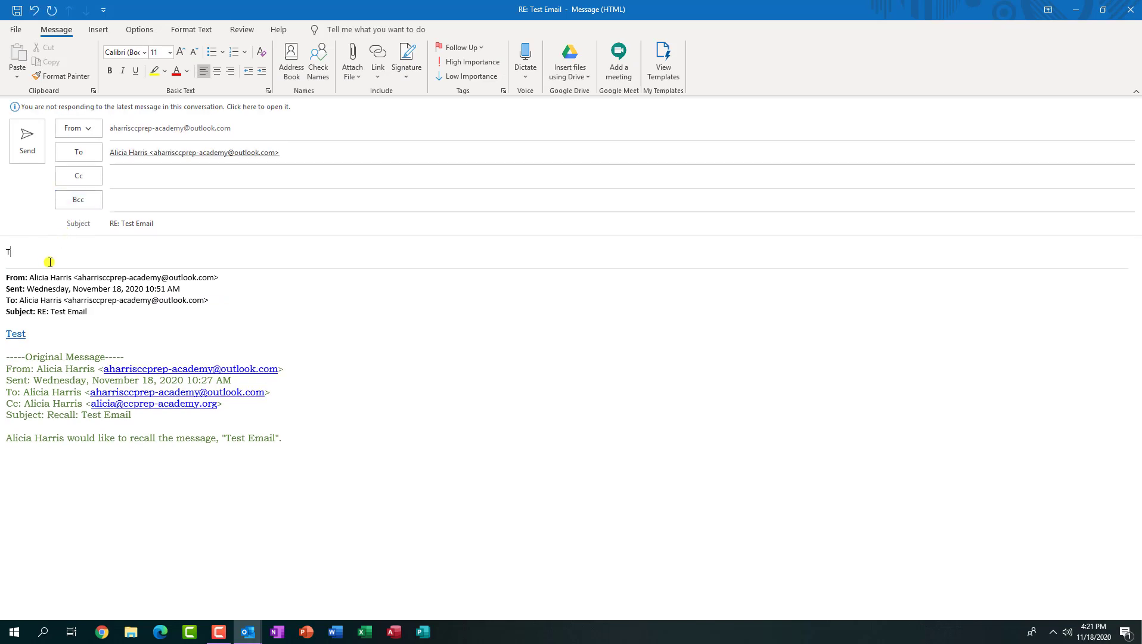
type("eply the")
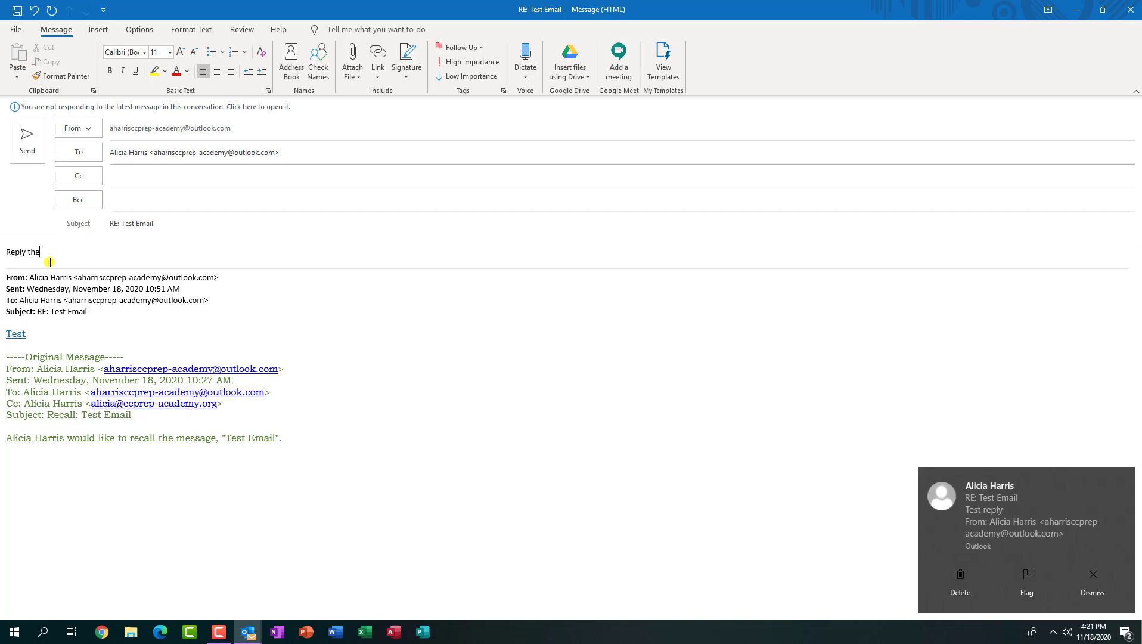
type(" authe")
type("r of the email.")
left_click(27, 138)
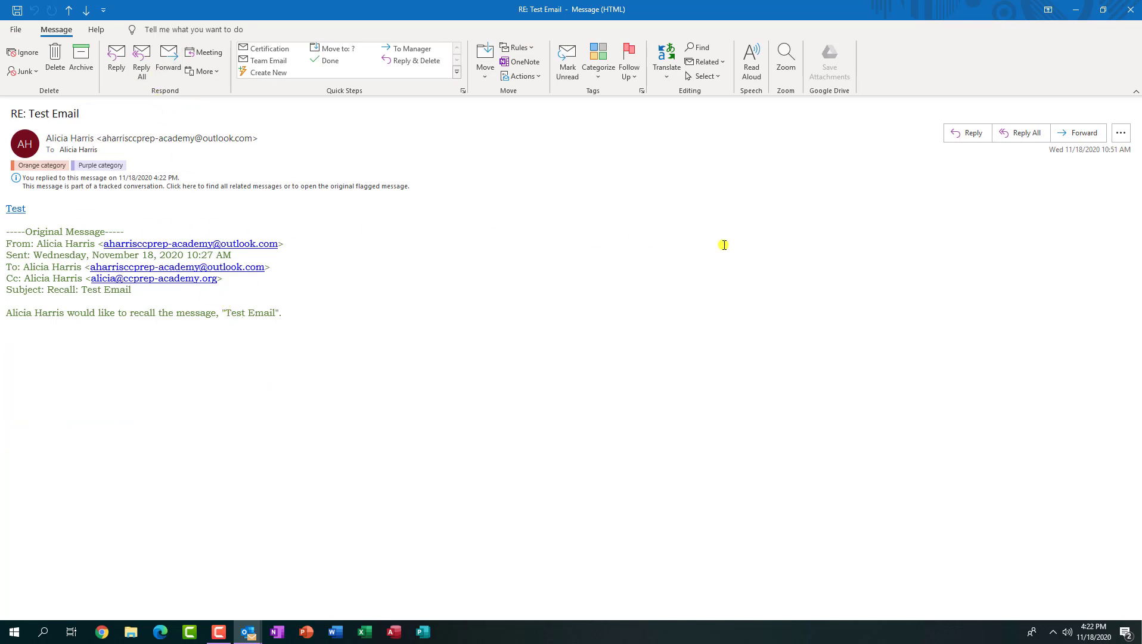
left_click(1122, 17)
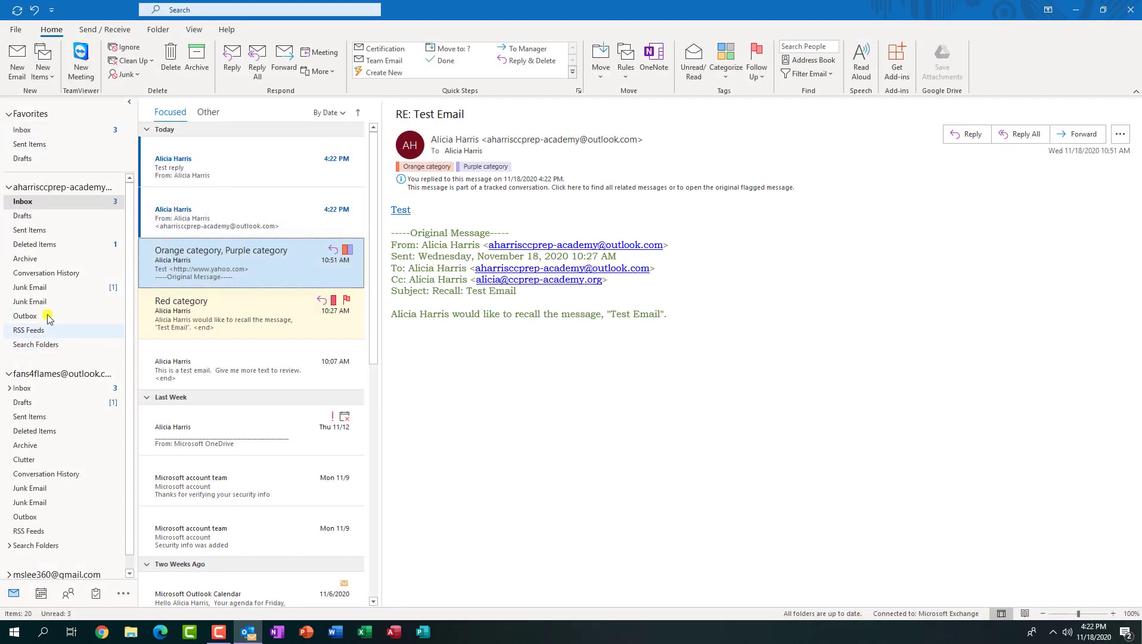
Step: Open the sent "Test reply" message from the Sent Items folder in its own window
left_click(31, 231)
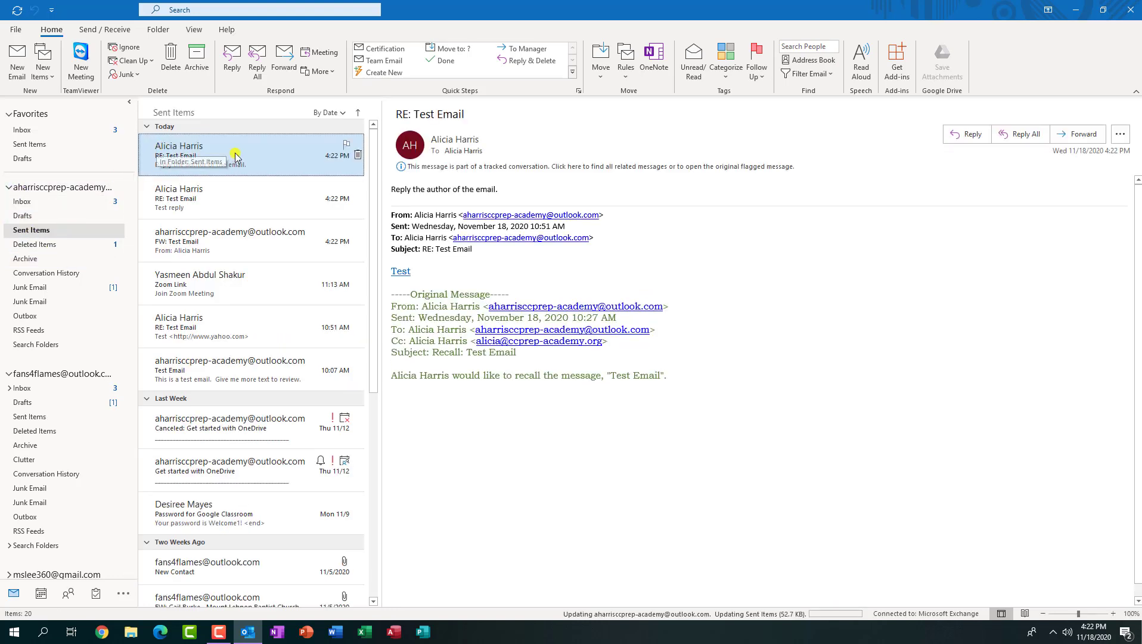
left_click(216, 201)
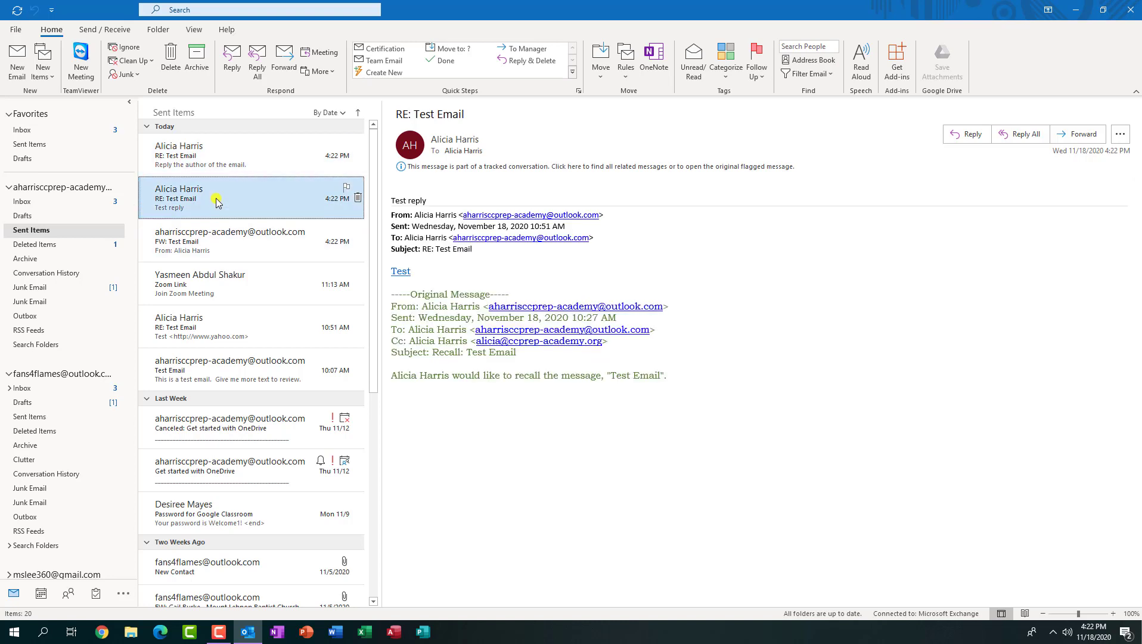
double_click(216, 201)
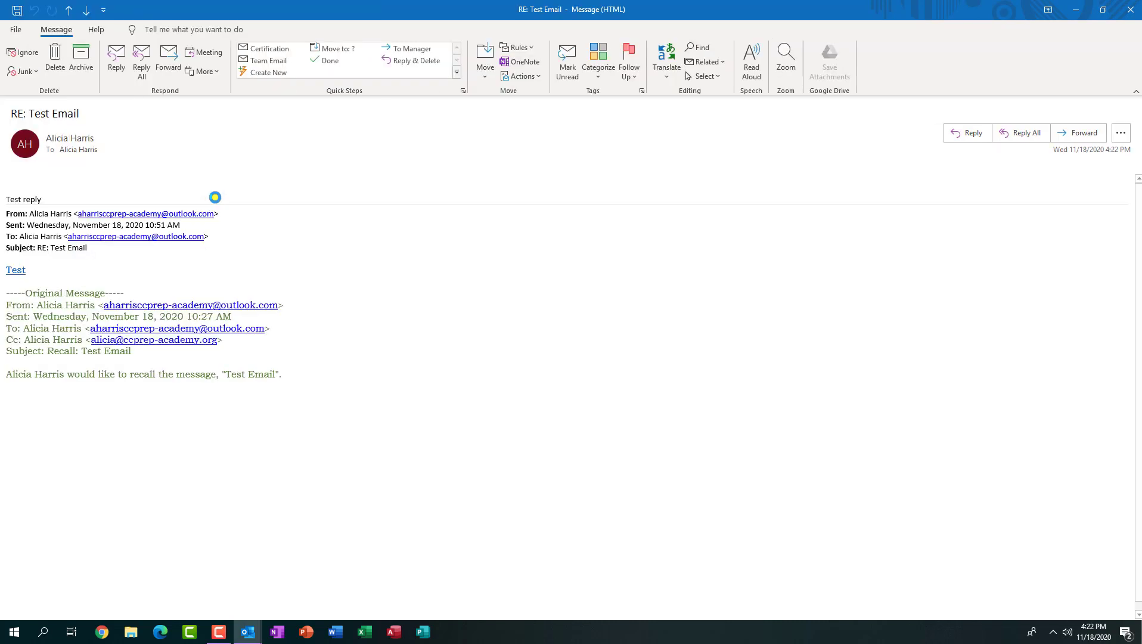
Step: Recall the sent "Test reply" message, choosing to delete unread copies and replace them with a new message
left_click(538, 78)
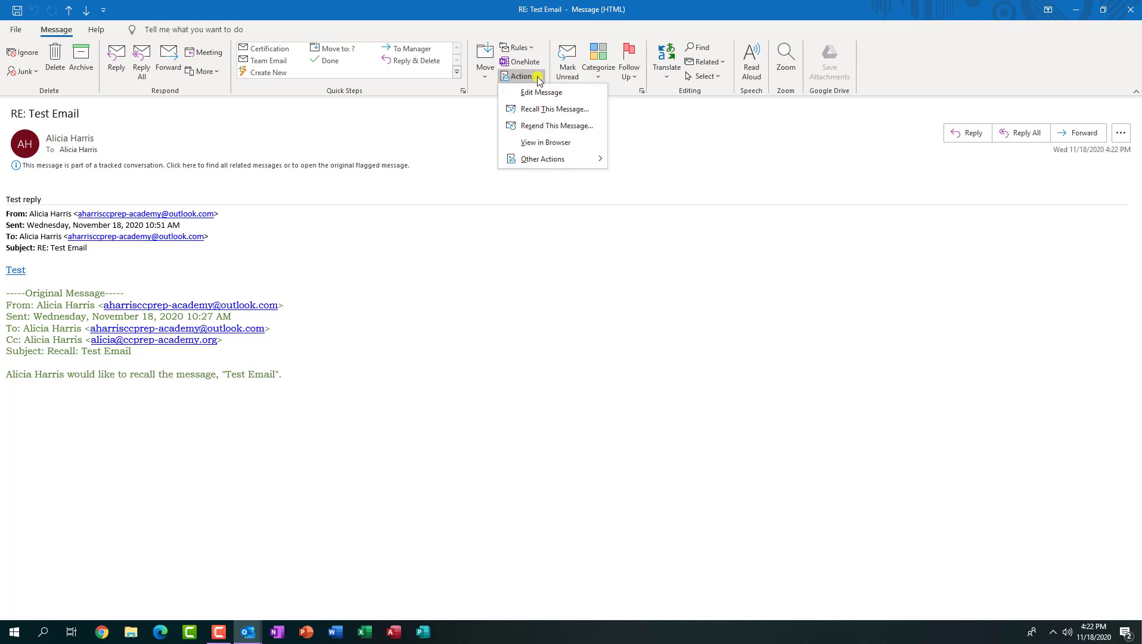
left_click(534, 110)
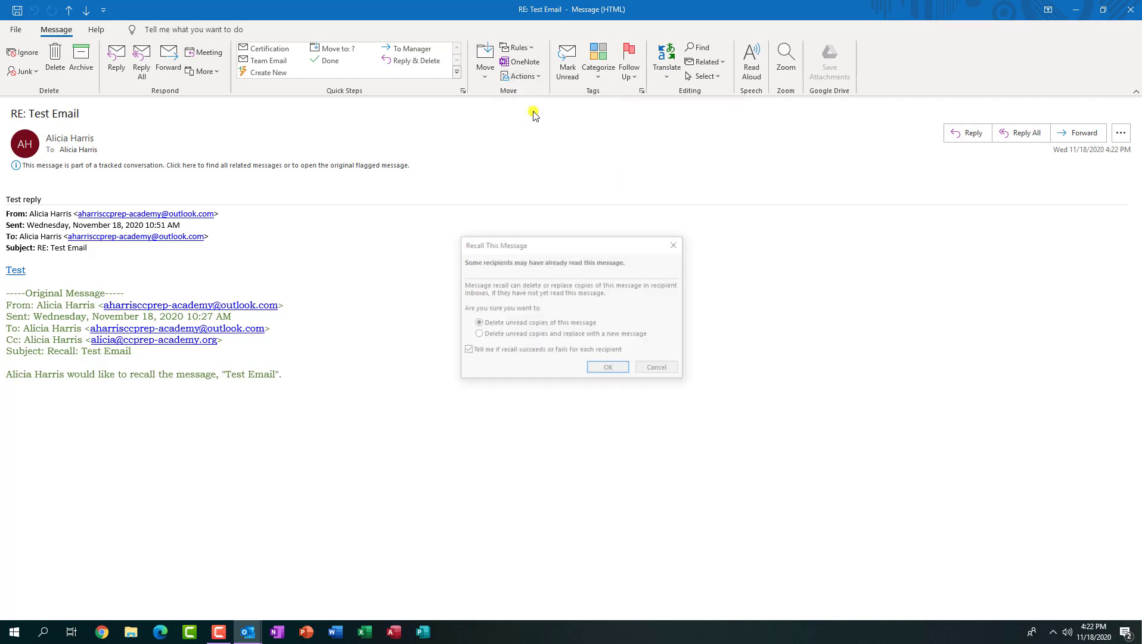
left_click(478, 336)
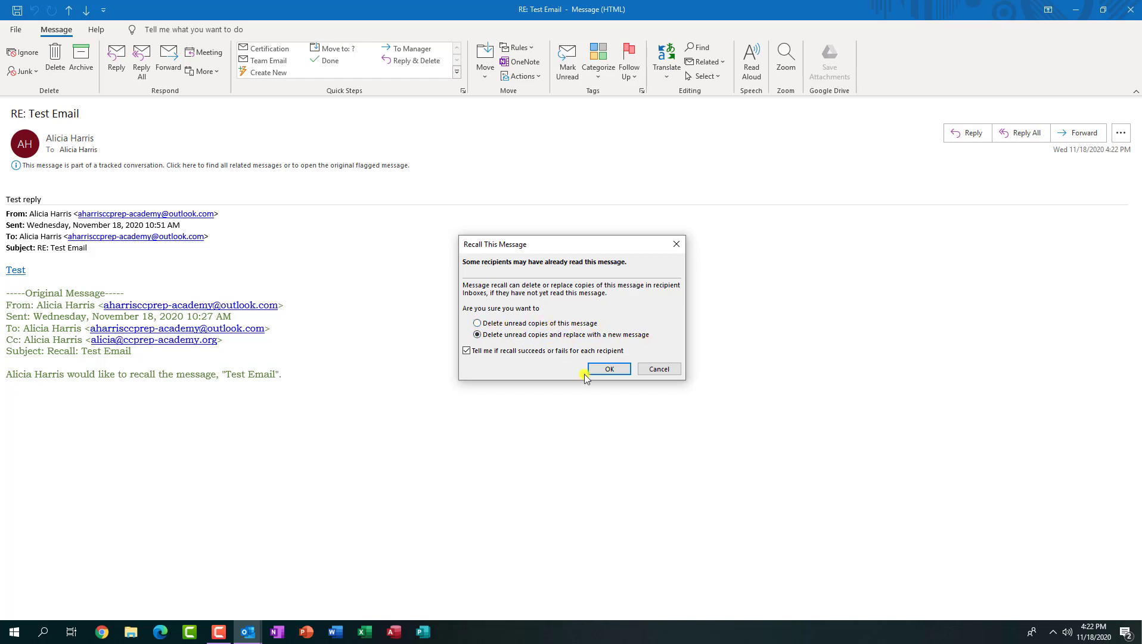
left_click(609, 370)
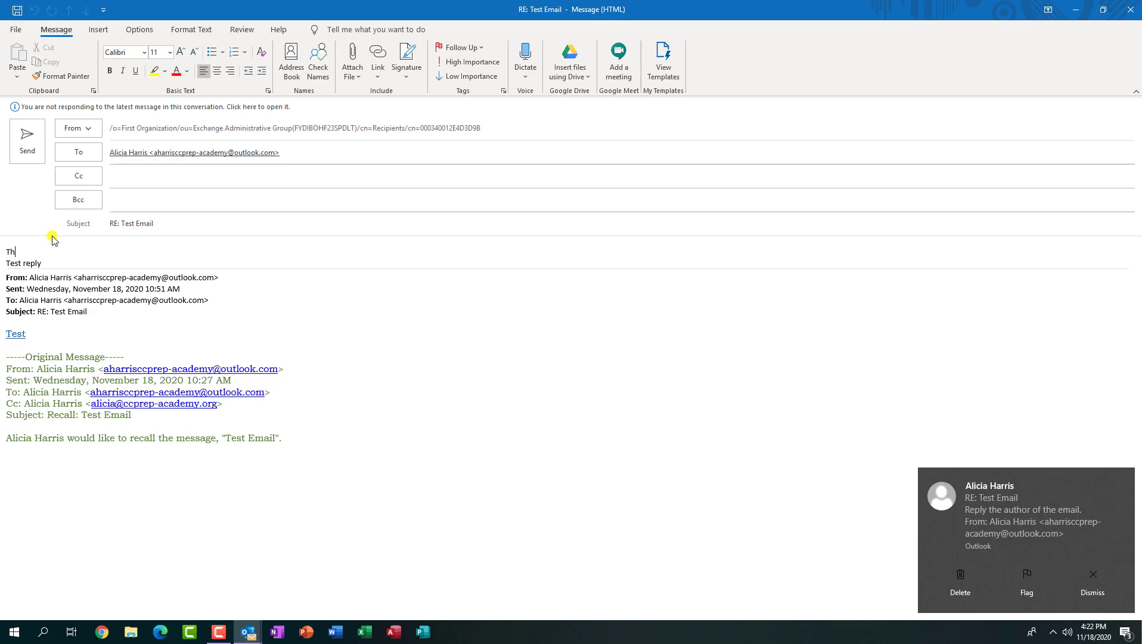
Step: Add "This is the replacement email." above the original reply text and send the replacement message
type("repla")
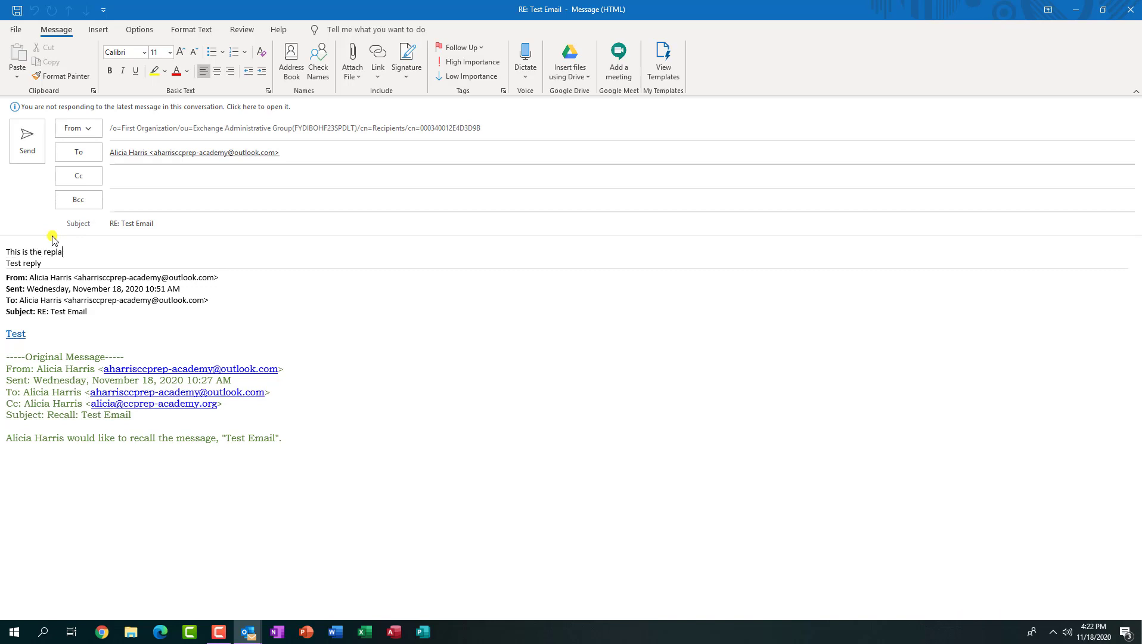
type("cement email.")
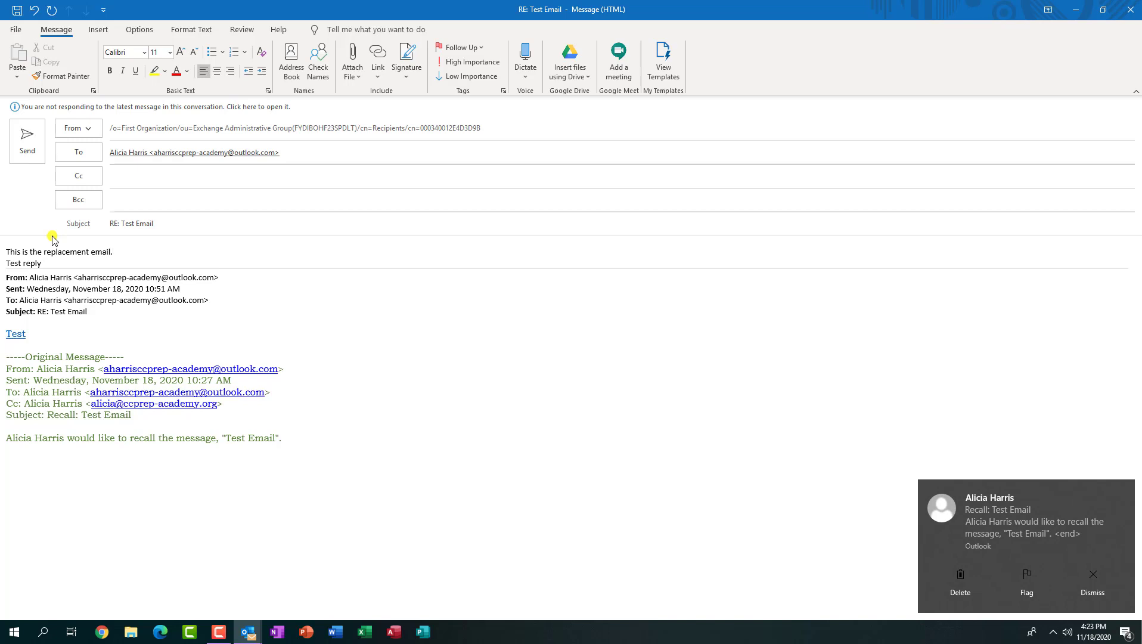
key("Return")
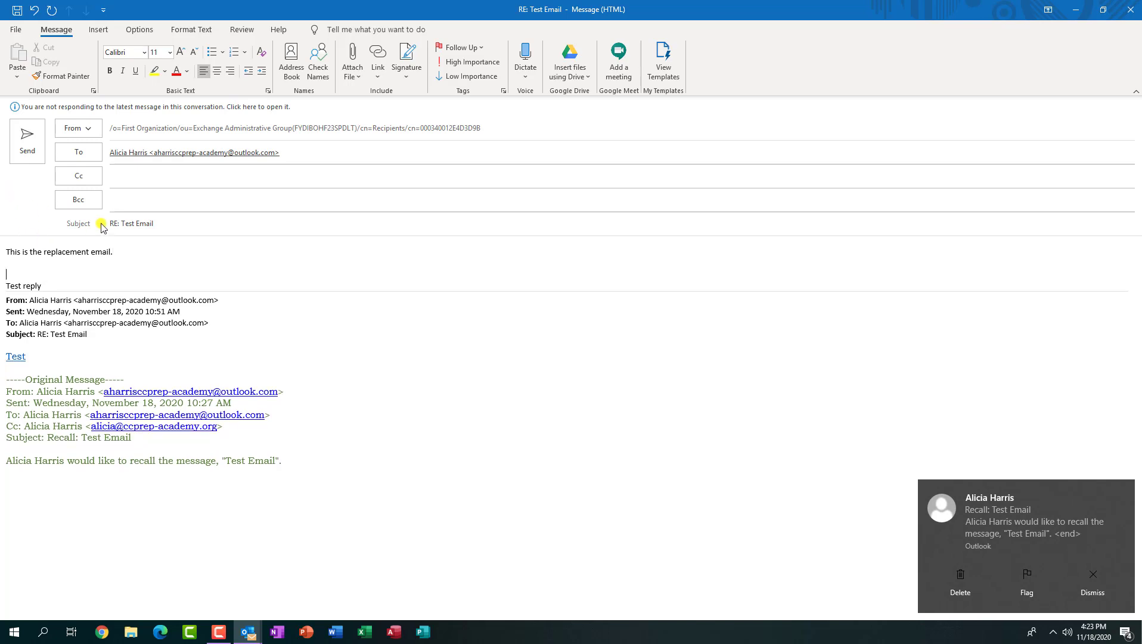
left_click(23, 146)
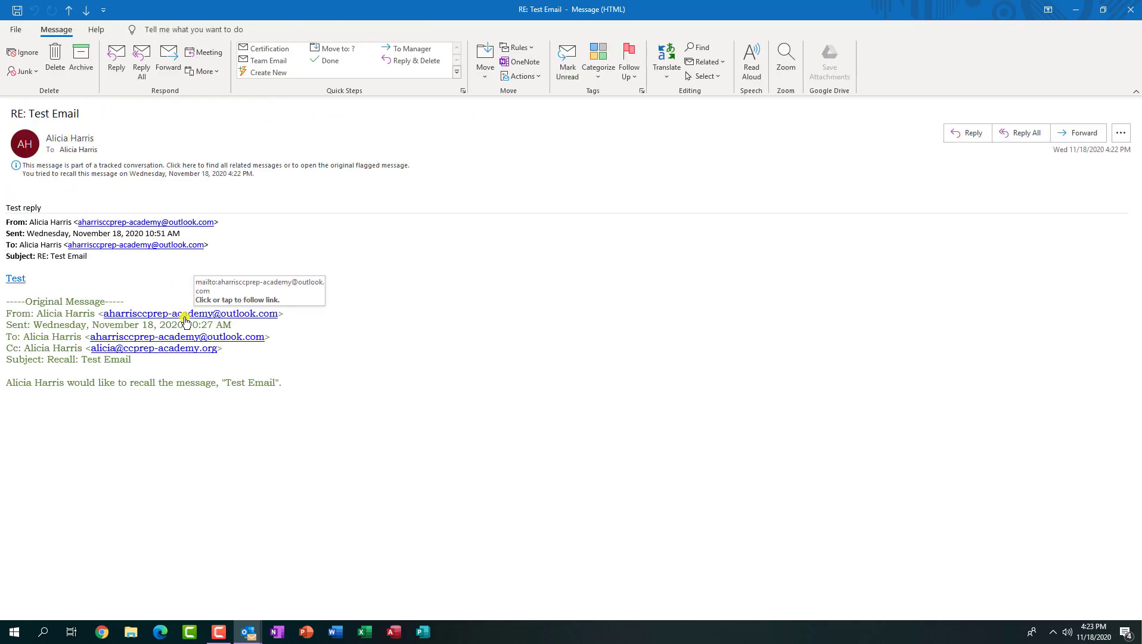